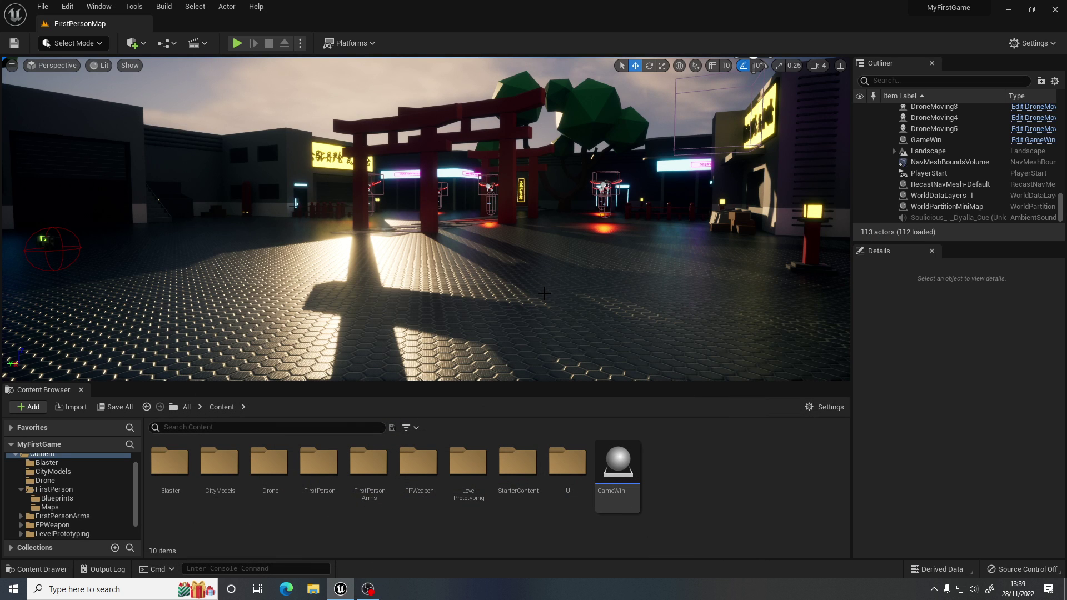
{"action": "right_click_drag", "start_coordinate": [539, 262], "coordinate": [545, 223]}
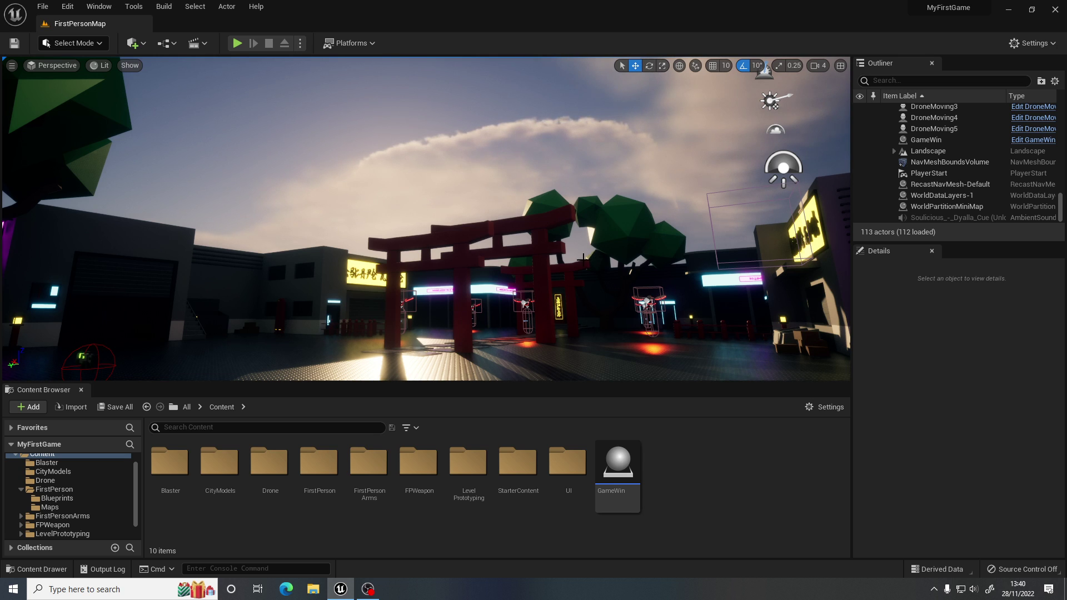
{"action": "right_click_drag", "start_coordinate": [583, 257], "coordinate": [523, 275]}
{"action": "key", "text": "w"}
{"action": "right_click_drag", "start_coordinate": [414, 312], "coordinate": [405, 336]}
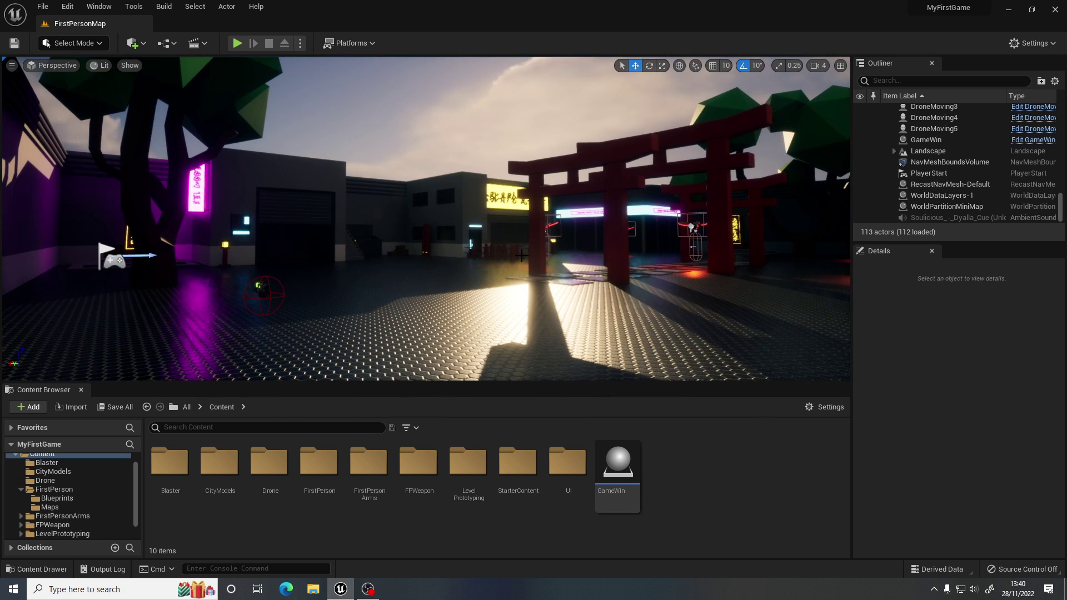
- Create a new folder called Sounds in the project's Content folder and open it
{"action": "right_click", "coordinate": [696, 473]}
{"action": "mouse_move", "coordinate": [746, 470]}
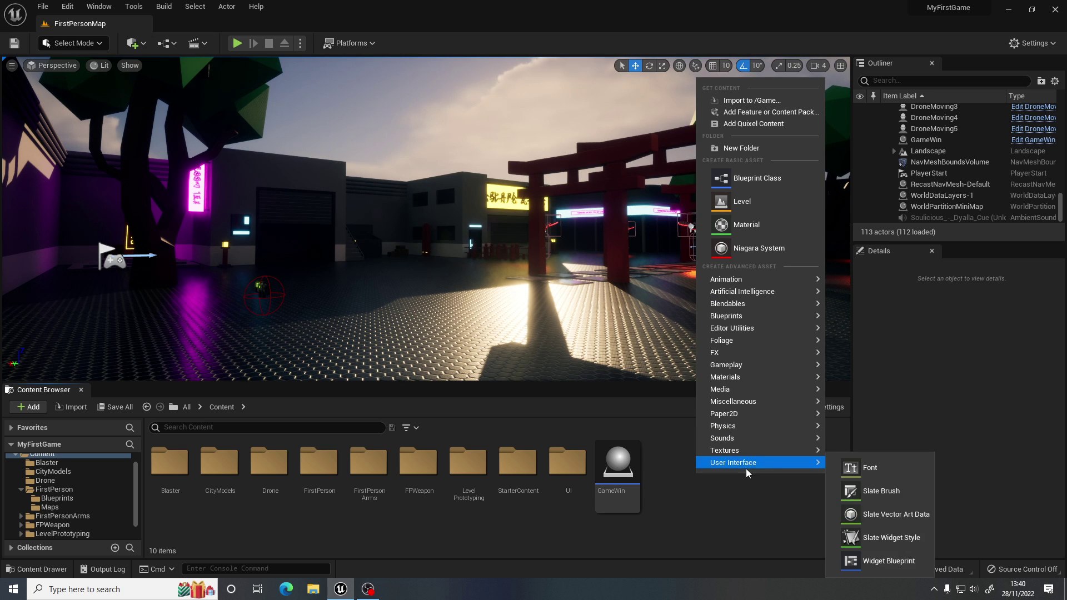
{"action": "left_click", "coordinate": [750, 149]}
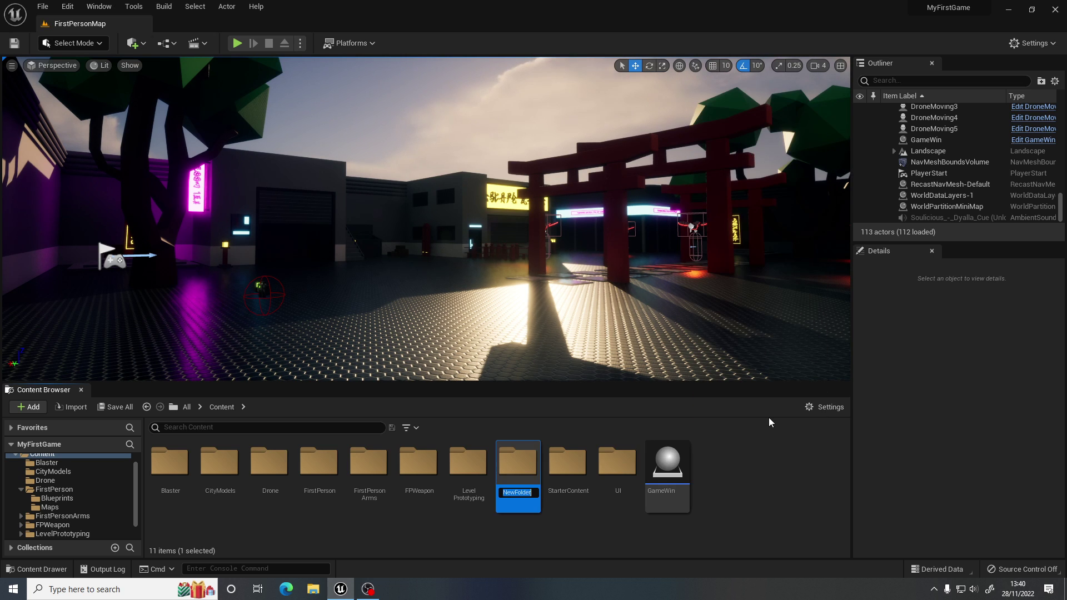
{"action": "type", "text": "Sounds"}
{"action": "key", "text": "Return"}
{"action": "double_click", "coordinate": [529, 471]}
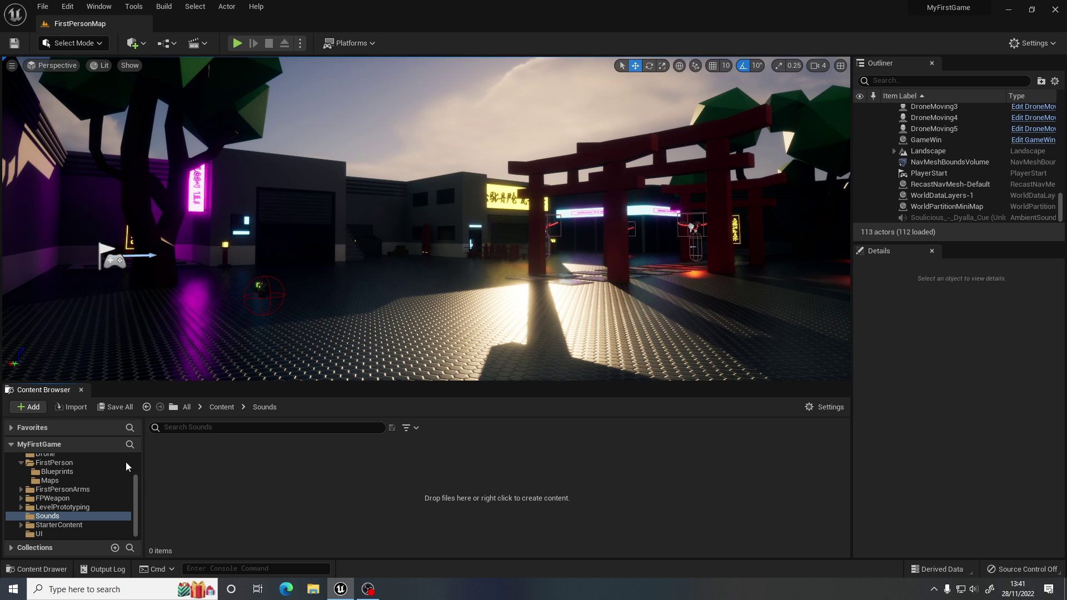
- Import the Laser Gun audio file from the wavs folder into the Sounds folder
{"action": "left_click", "coordinate": [76, 408]}
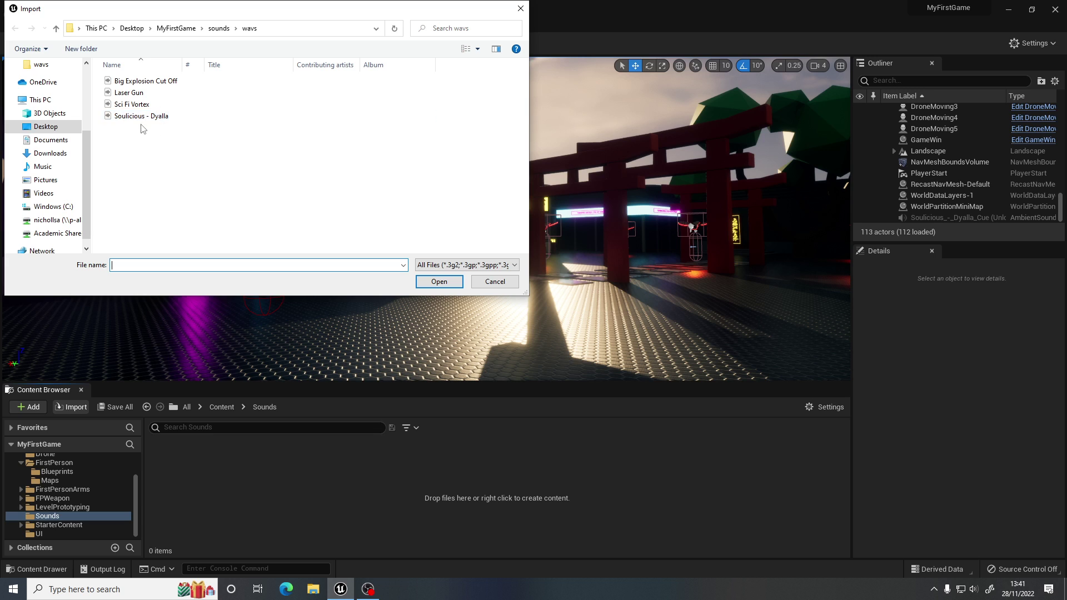
{"action": "left_click", "coordinate": [141, 94]}
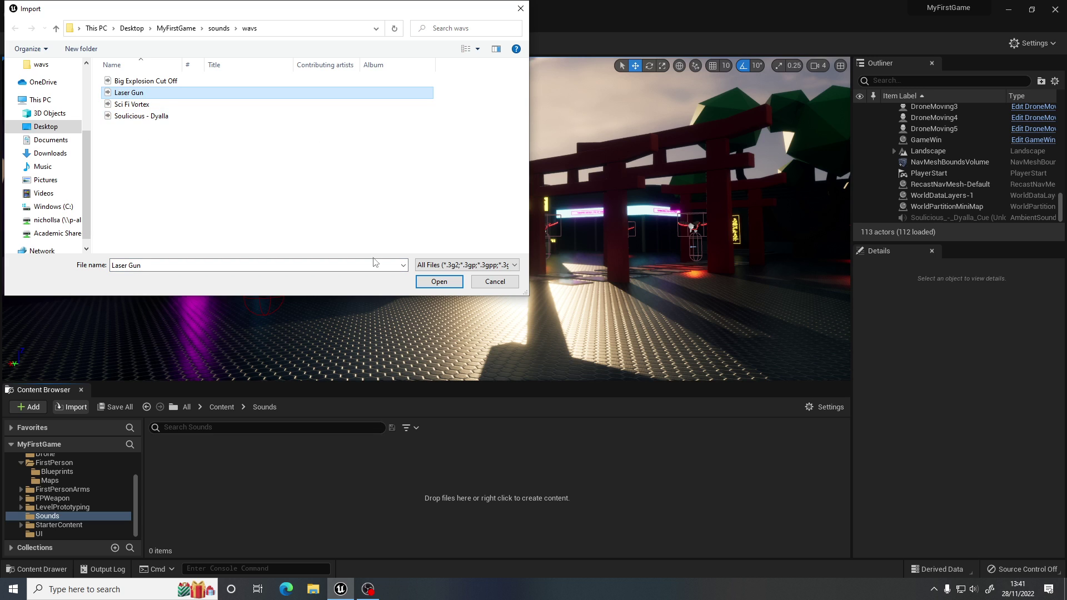
{"action": "left_click", "coordinate": [439, 281]}
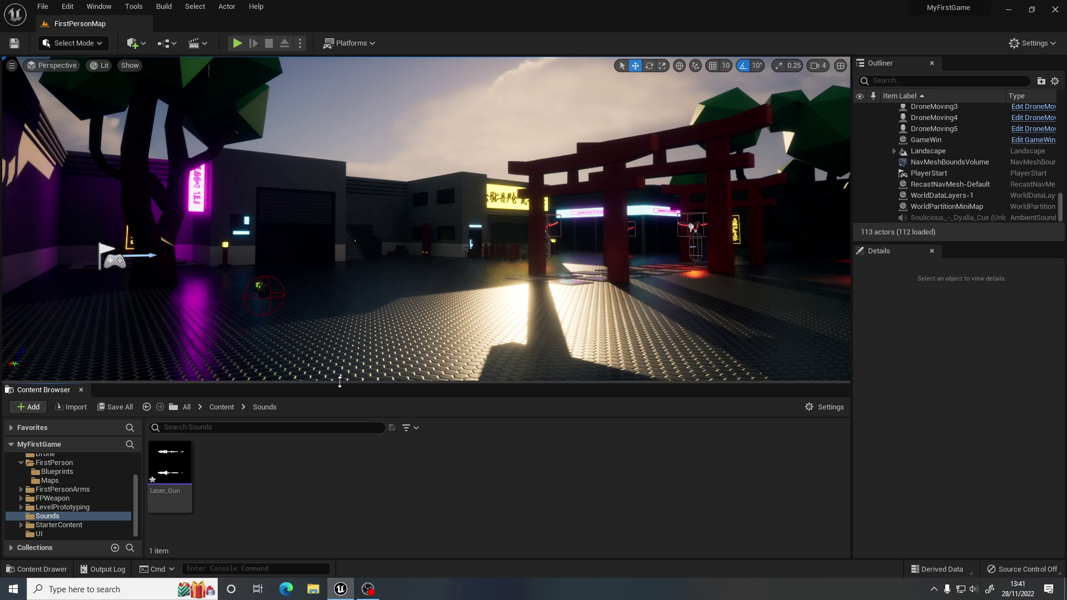
- Preview the imported Laser_Gun sound wave in the Sounds folder
{"action": "left_click_drag", "start_coordinate": [338, 383], "coordinate": [342, 377]}
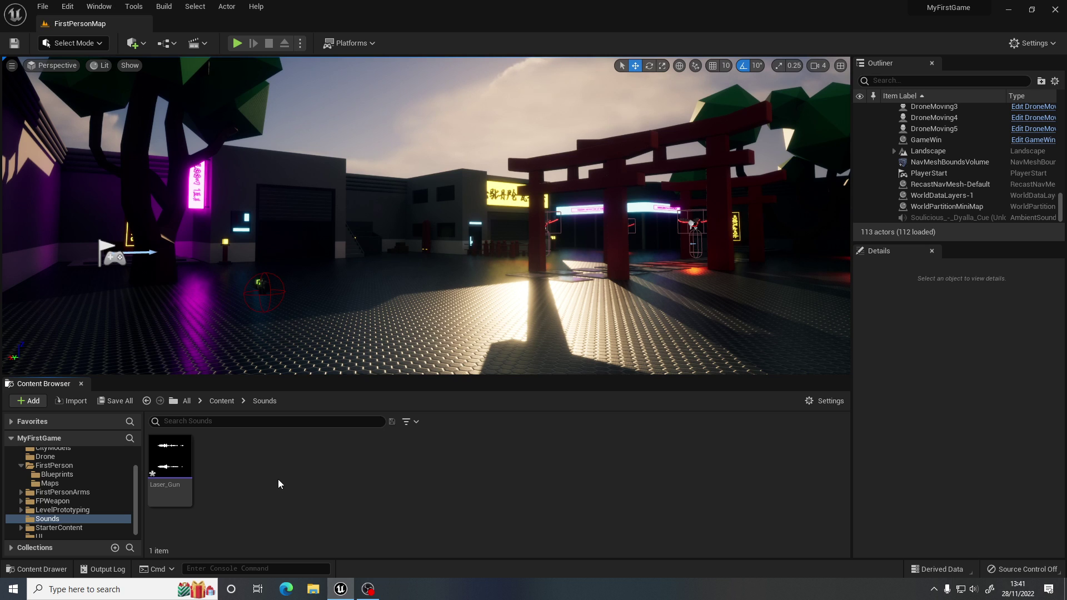
{"action": "mouse_move", "coordinate": [173, 465]}
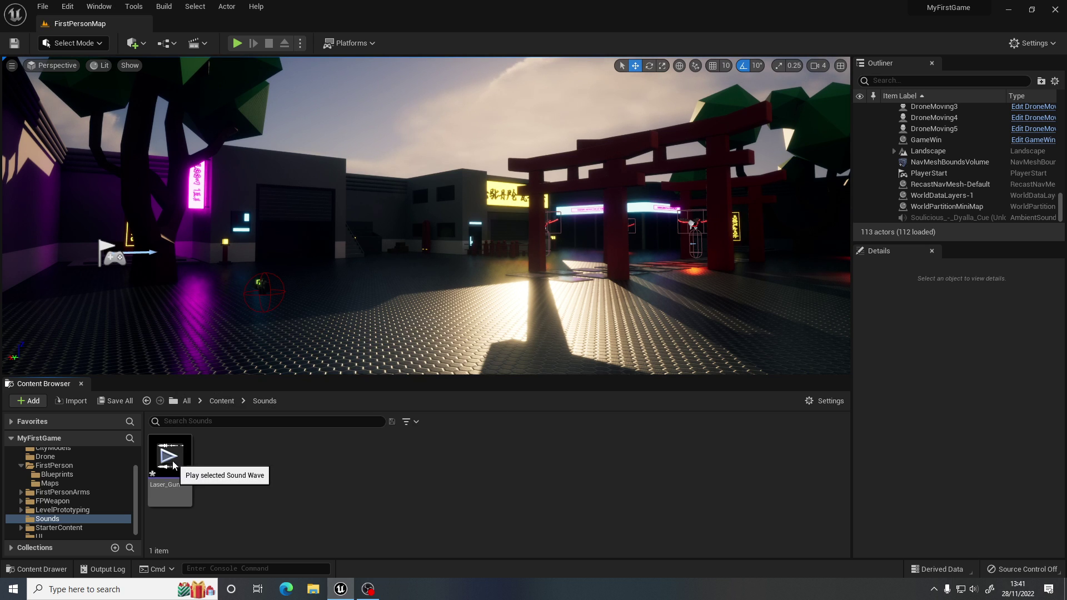
{"action": "left_click", "coordinate": [170, 459]}
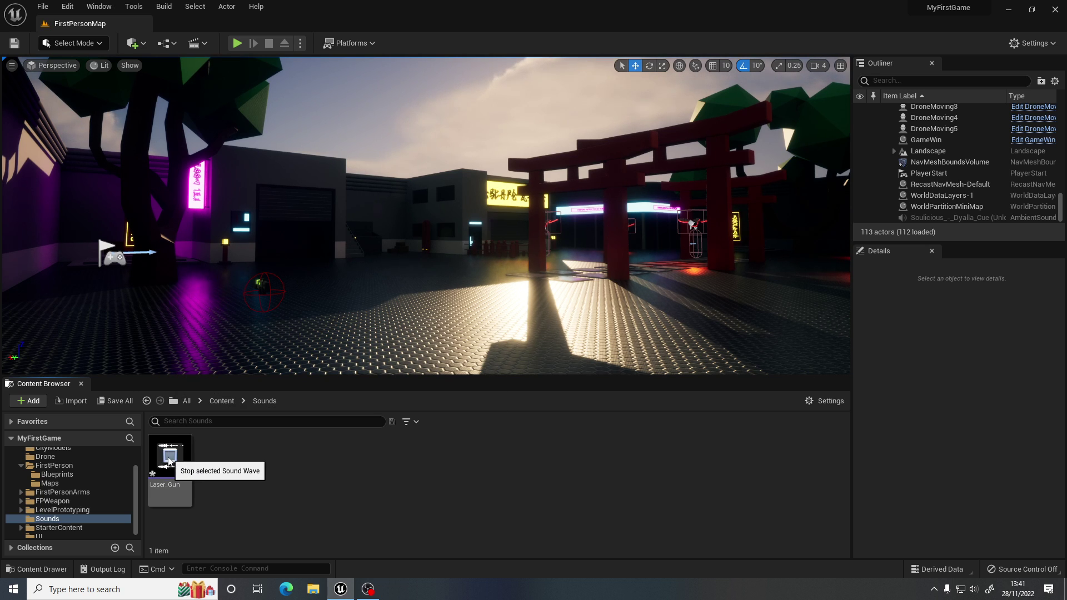
{"action": "left_click", "coordinate": [169, 461]}
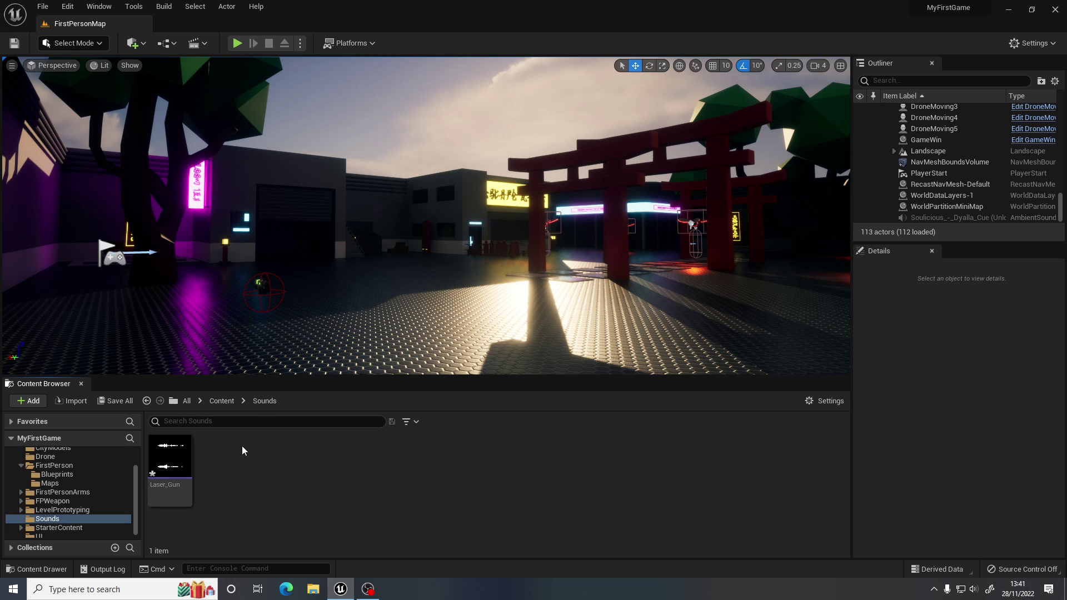
- Open the BP_Rifle blueprint from the FirstPerson Blueprints folder and show its Event Graph
{"action": "scroll", "coordinate": [135, 503], "scroll_direction": "up", "scroll_amount": 2}
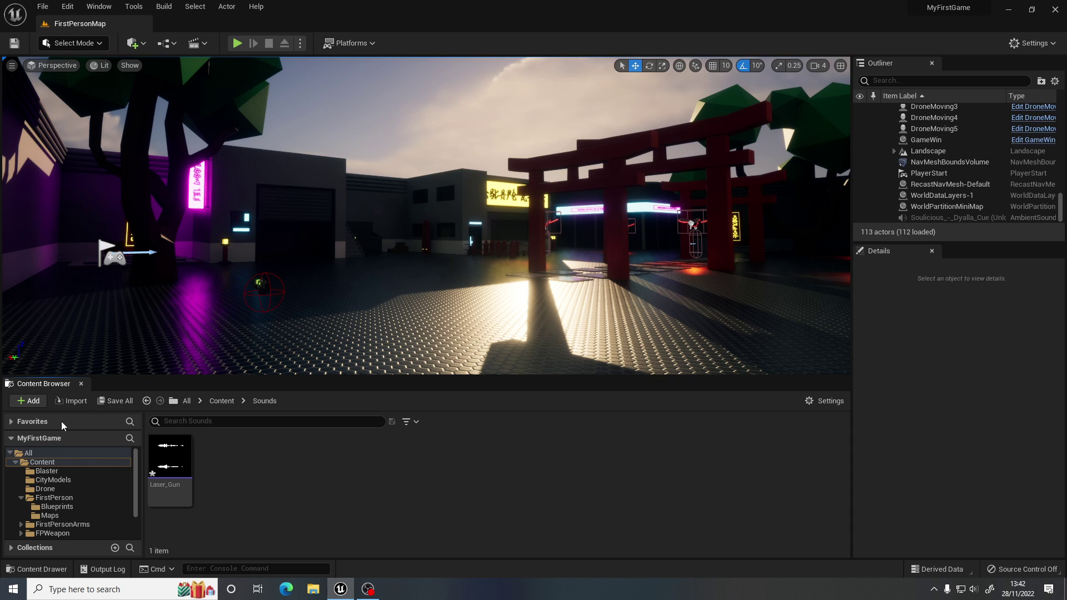
{"action": "left_click", "coordinate": [49, 462]}
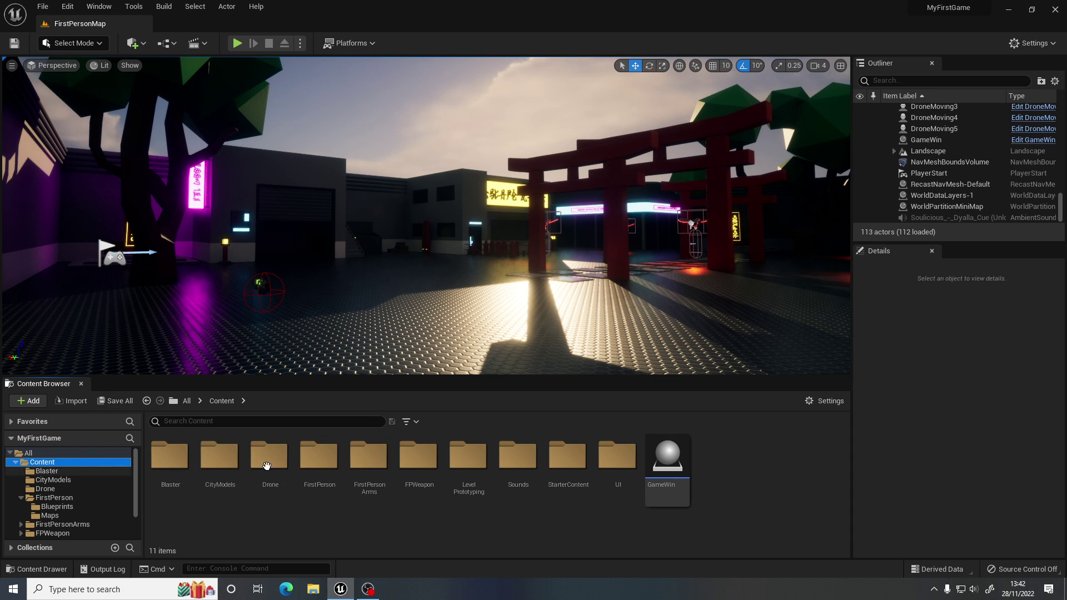
{"action": "left_click", "coordinate": [53, 497]}
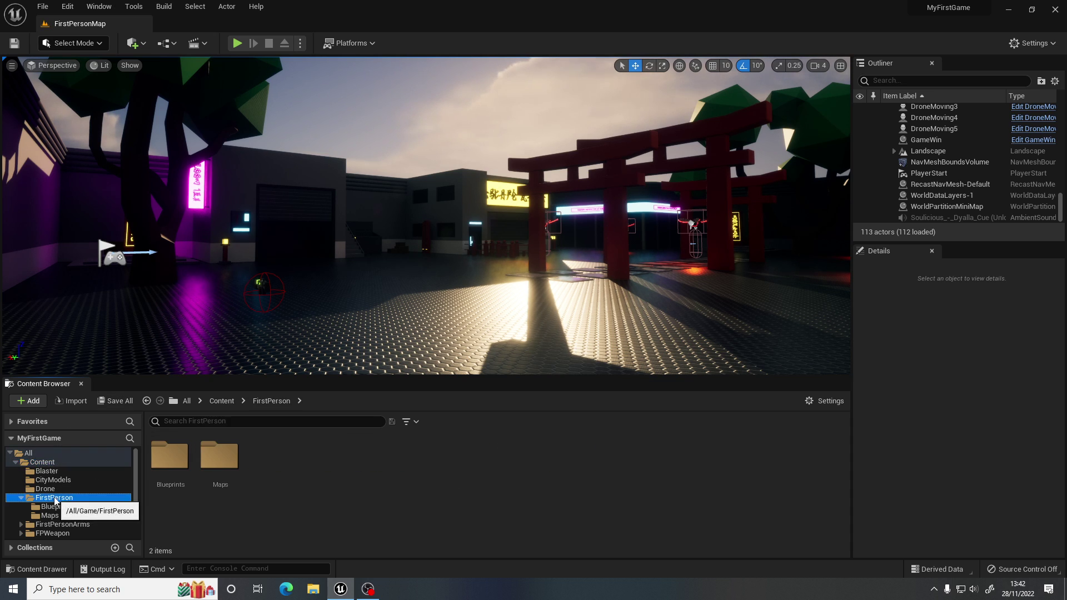
{"action": "double_click", "coordinate": [181, 462]}
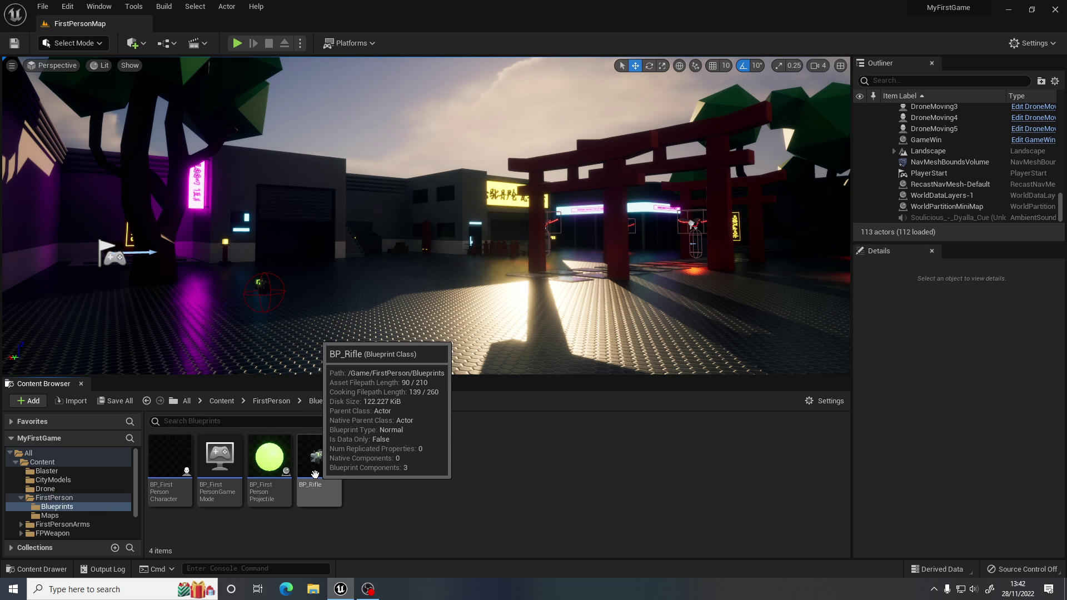
{"action": "double_click", "coordinate": [315, 474]}
{"action": "left_click", "coordinate": [211, 62]}
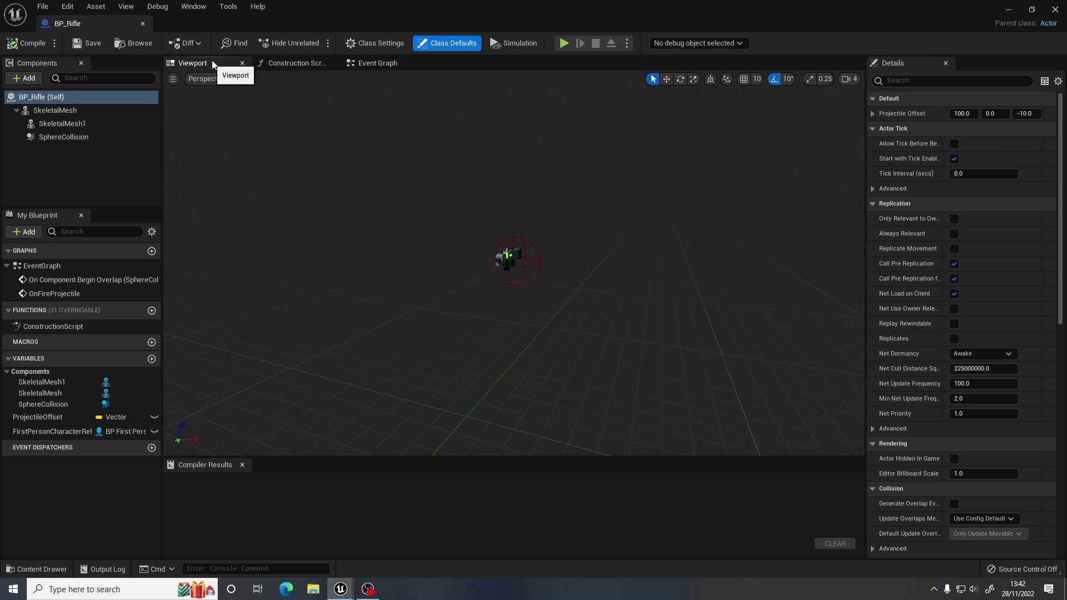
{"action": "left_click", "coordinate": [378, 62]}
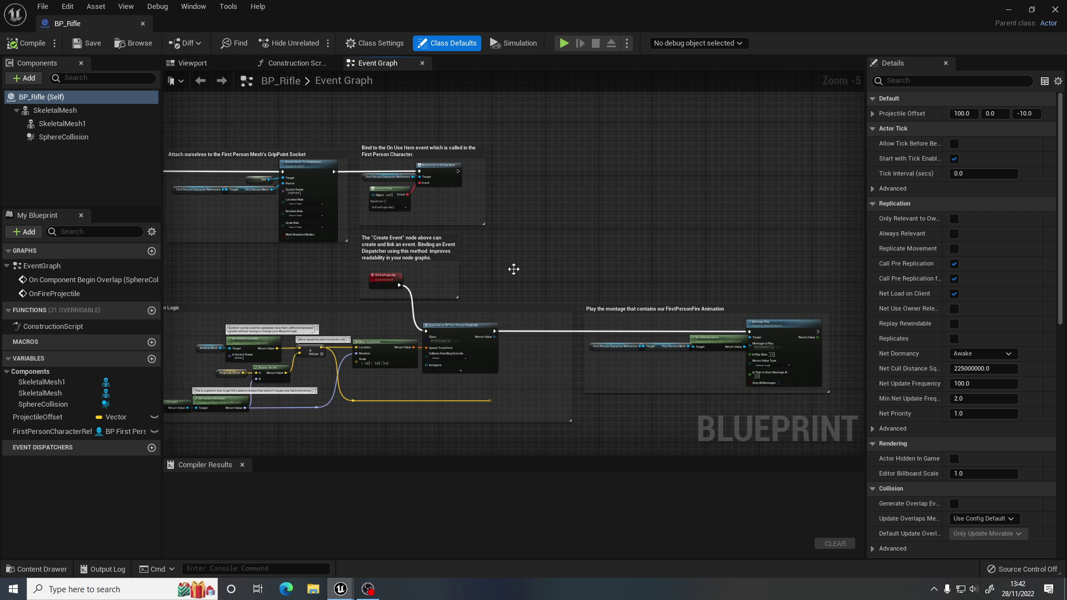
- Add a Play Sound 2D node on the execution wire between the SpawnActor BP First Person Projectile and Montage Play nodes
{"action": "right_click_drag", "start_coordinate": [514, 269], "coordinate": [522, 162]}
{"action": "scroll", "coordinate": [555, 195], "scroll_direction": "up", "scroll_amount": 2}
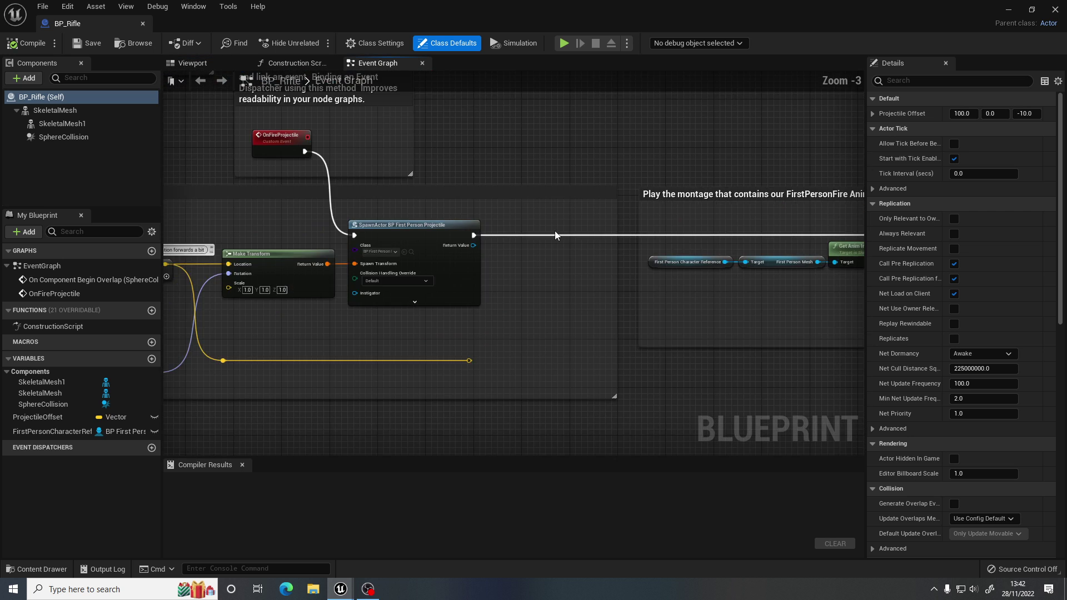
{"action": "scroll", "coordinate": [554, 235], "scroll_direction": "up", "scroll_amount": 1}
{"action": "right_click_drag", "start_coordinate": [554, 235], "coordinate": [411, 222]}
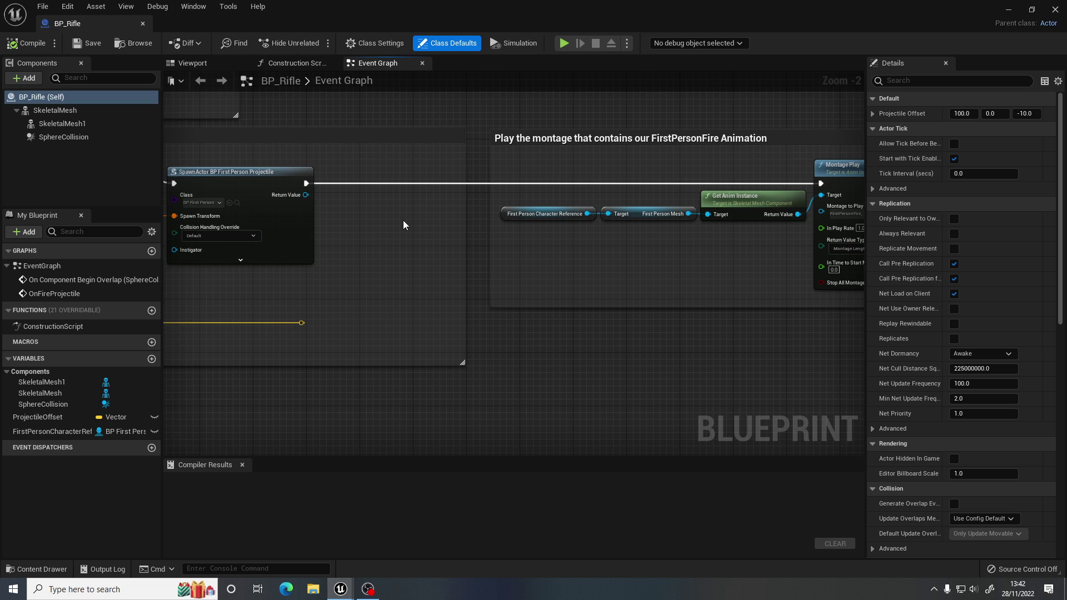
{"action": "right_click_drag", "start_coordinate": [420, 228], "coordinate": [448, 238]}
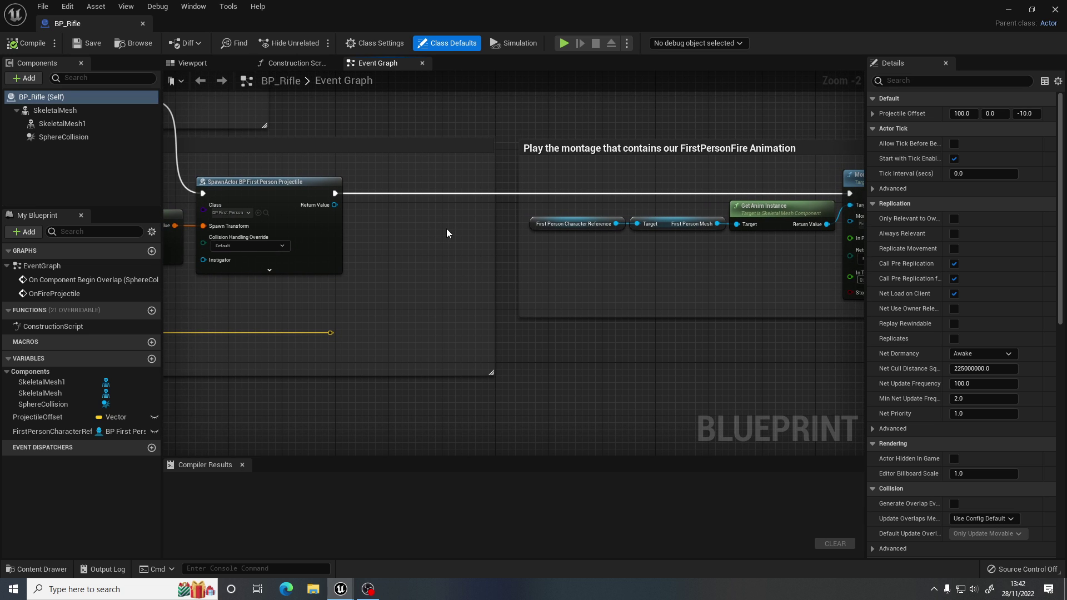
{"action": "right_click_drag", "start_coordinate": [446, 228], "coordinate": [411, 225]}
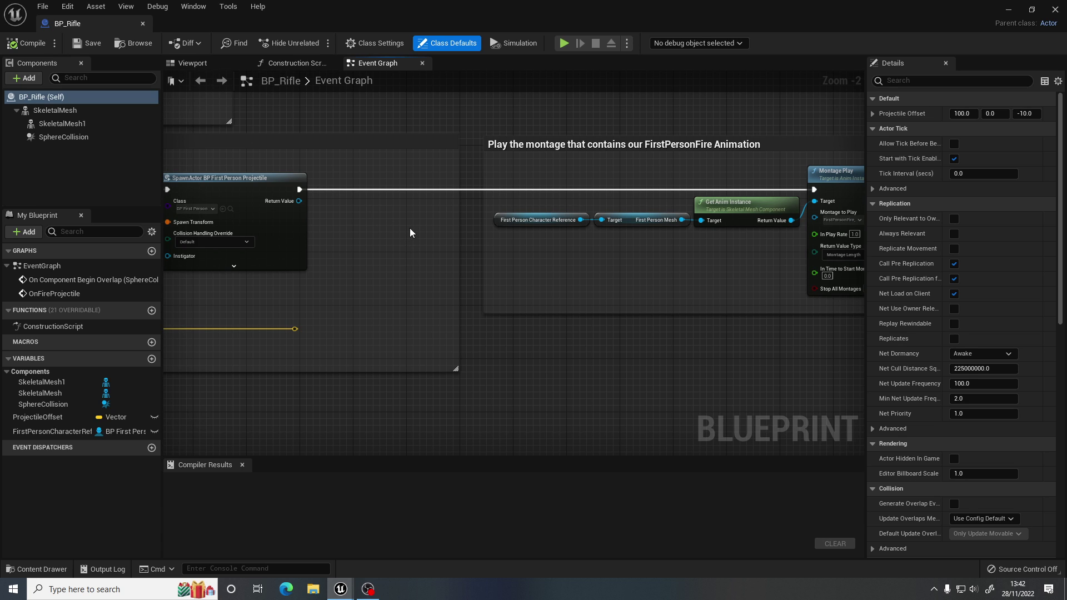
{"action": "left_click_drag", "start_coordinate": [300, 190], "coordinate": [381, 190]}
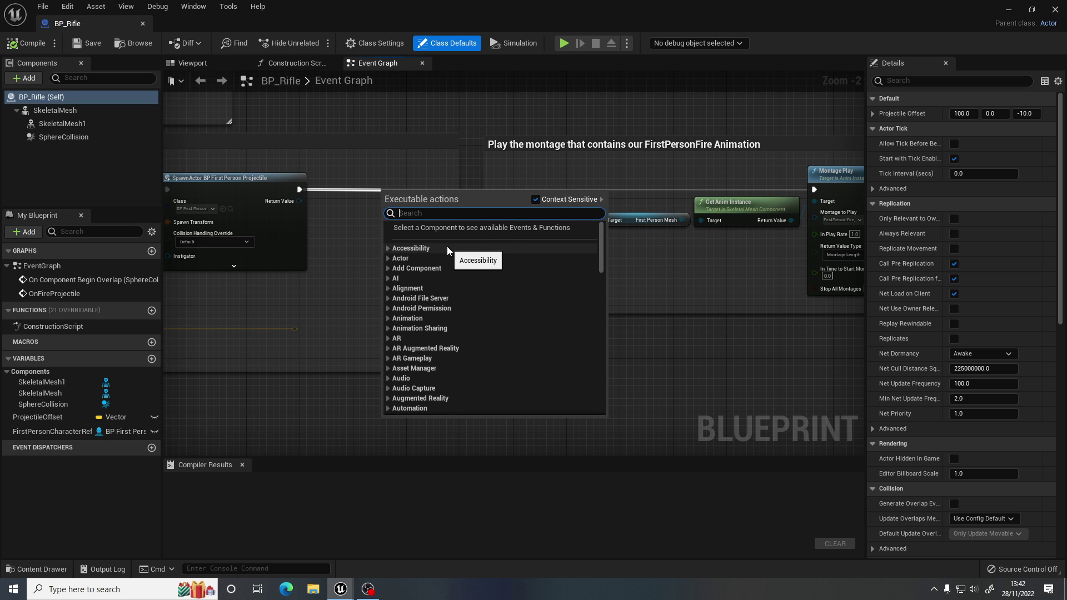
{"action": "type", "text": "play soun"}
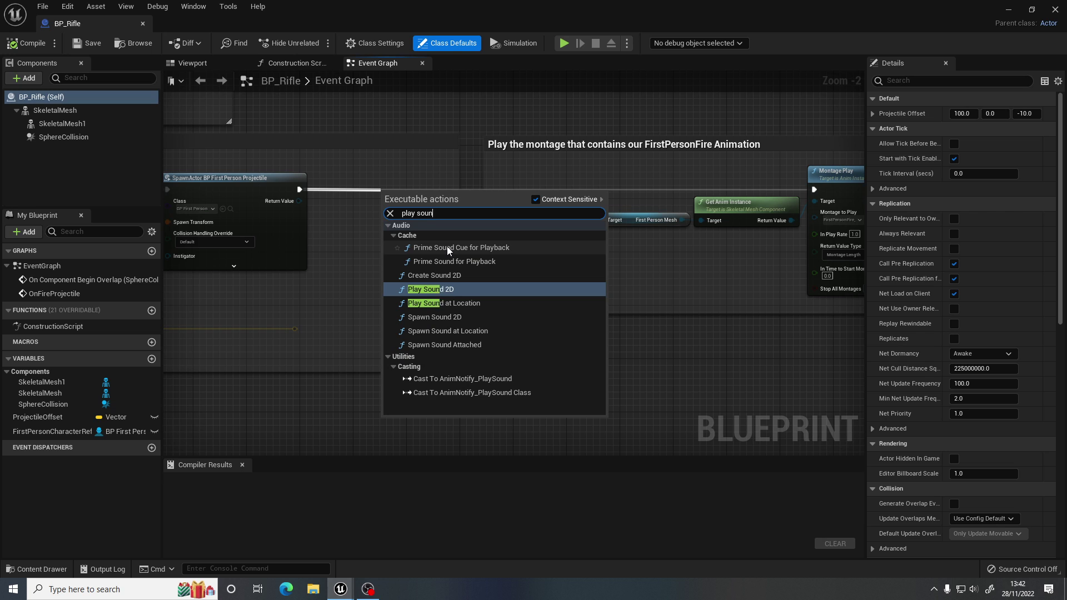
{"action": "type", "text": "d 2"}
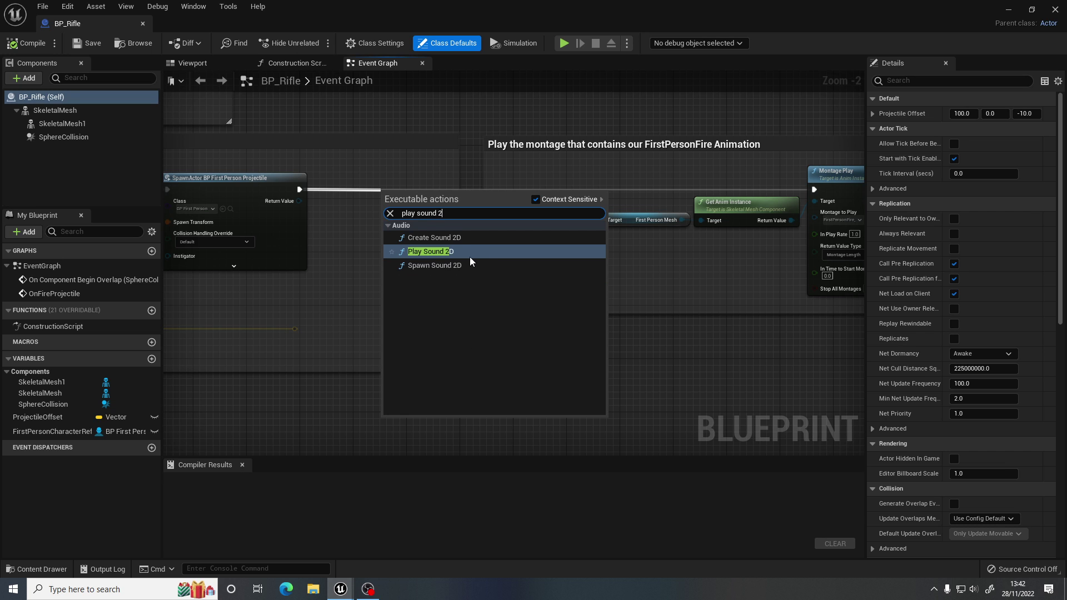
{"action": "left_click", "coordinate": [470, 256]}
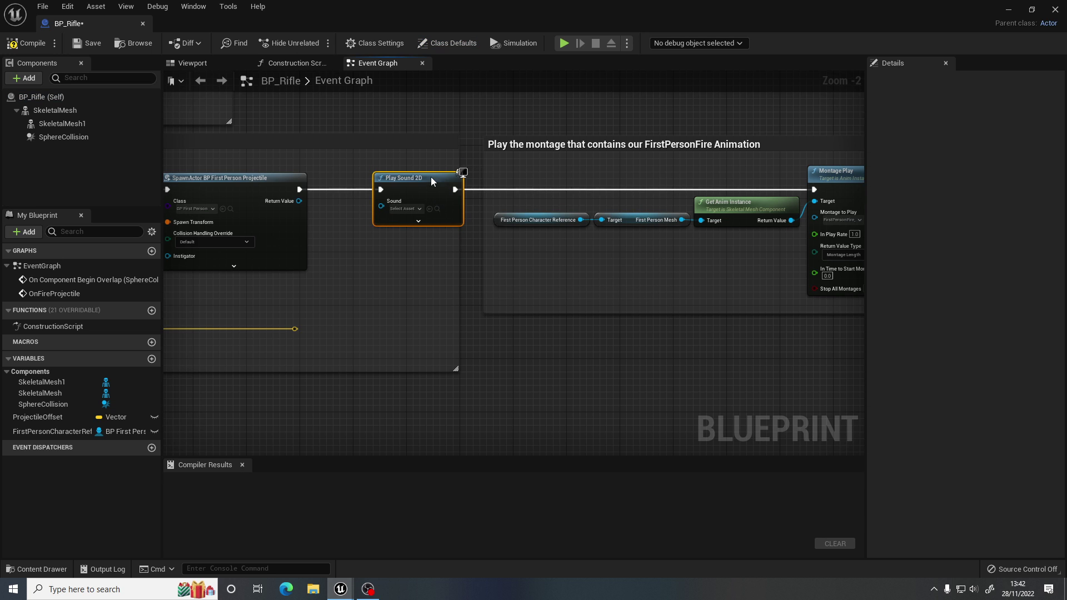
- Examine the firing logic's execution flow from OnFireProjectile through SpawnActor and Play Sound 2D to the fire animation montage
{"action": "right_click_drag", "start_coordinate": [238, 165], "coordinate": [410, 167]}
{"action": "right_click_drag", "start_coordinate": [285, 111], "coordinate": [301, 158]}
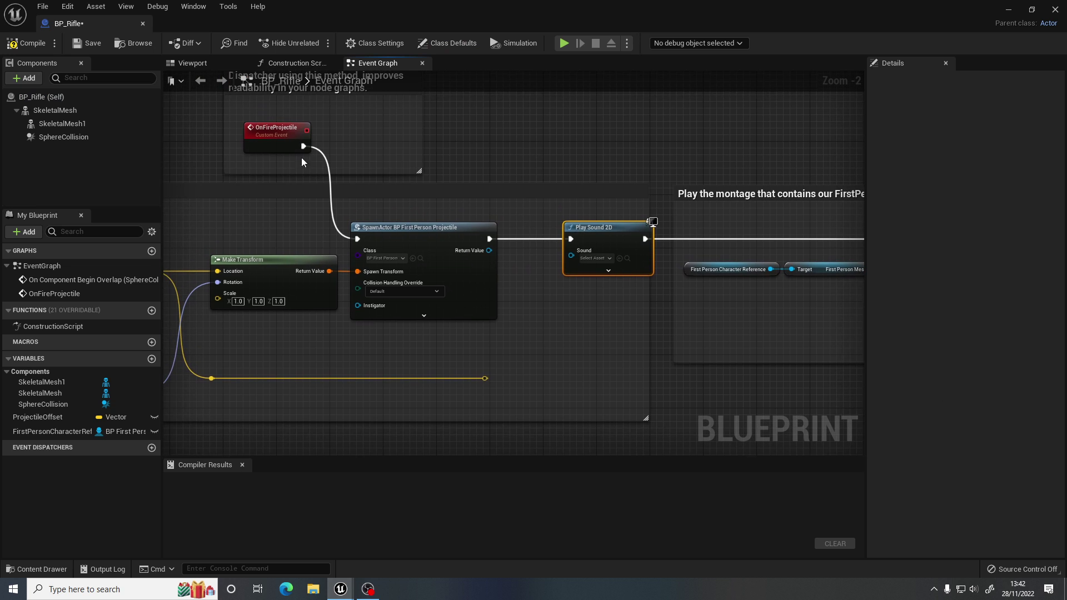
{"action": "left_click", "coordinate": [285, 132]}
{"action": "scroll", "coordinate": [376, 306], "scroll_direction": "up", "scroll_amount": 2}
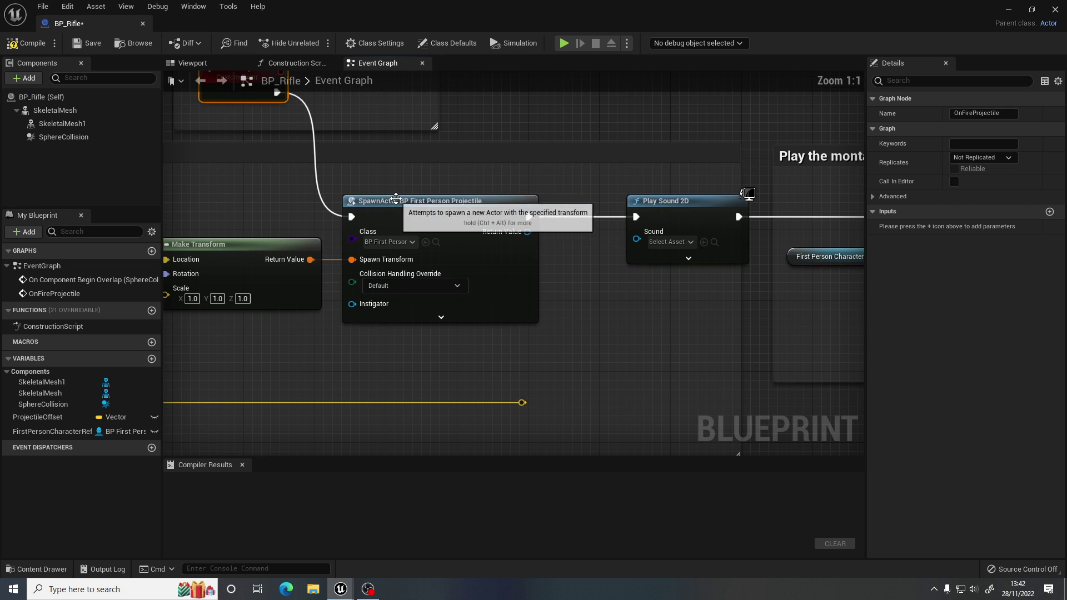
{"action": "left_click", "coordinate": [426, 202]}
{"action": "right_click_drag", "start_coordinate": [616, 211], "coordinate": [404, 211]}
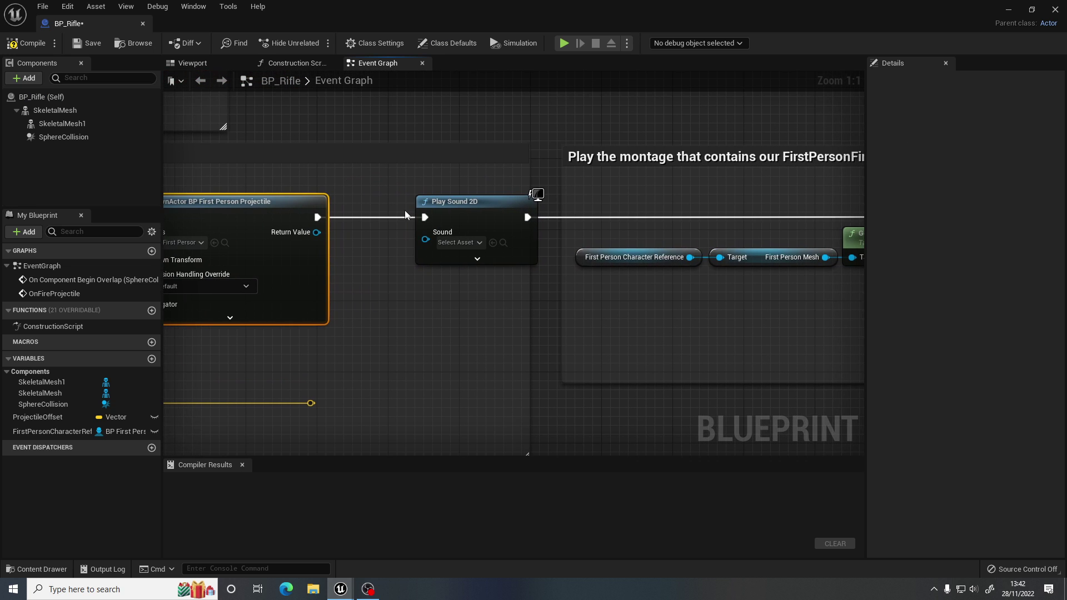
{"action": "left_click", "coordinate": [451, 204]}
{"action": "right_click_drag", "start_coordinate": [666, 164], "coordinate": [377, 168]}
{"action": "right_click_drag", "start_coordinate": [477, 200], "coordinate": [696, 174]}
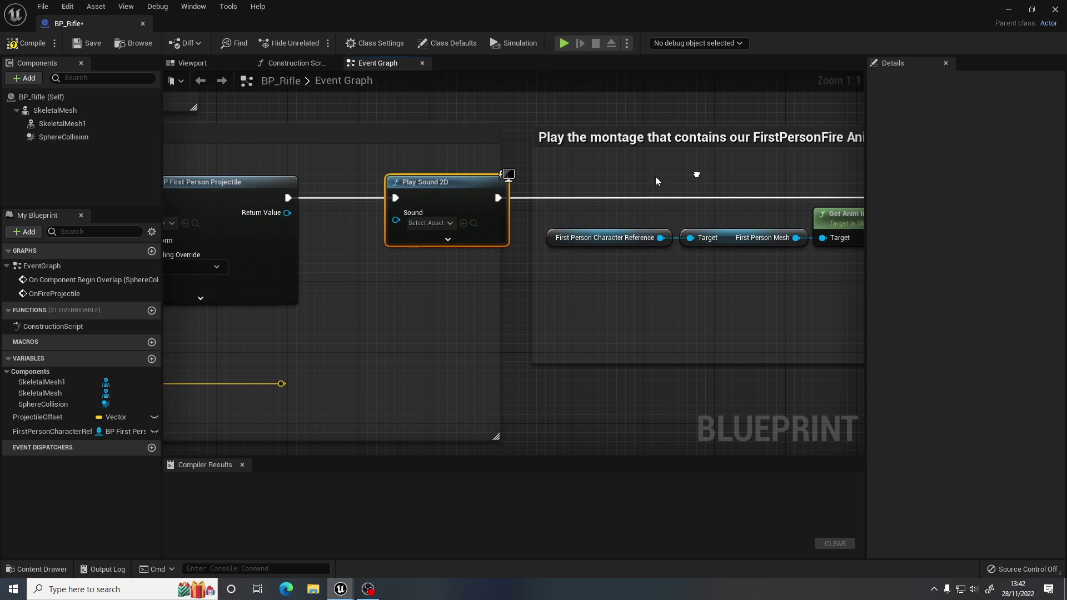
- Set the Play Sound 2D node's sound to Laser_Gun and compile the BP_Rifle blueprint
{"action": "left_click", "coordinate": [430, 223]}
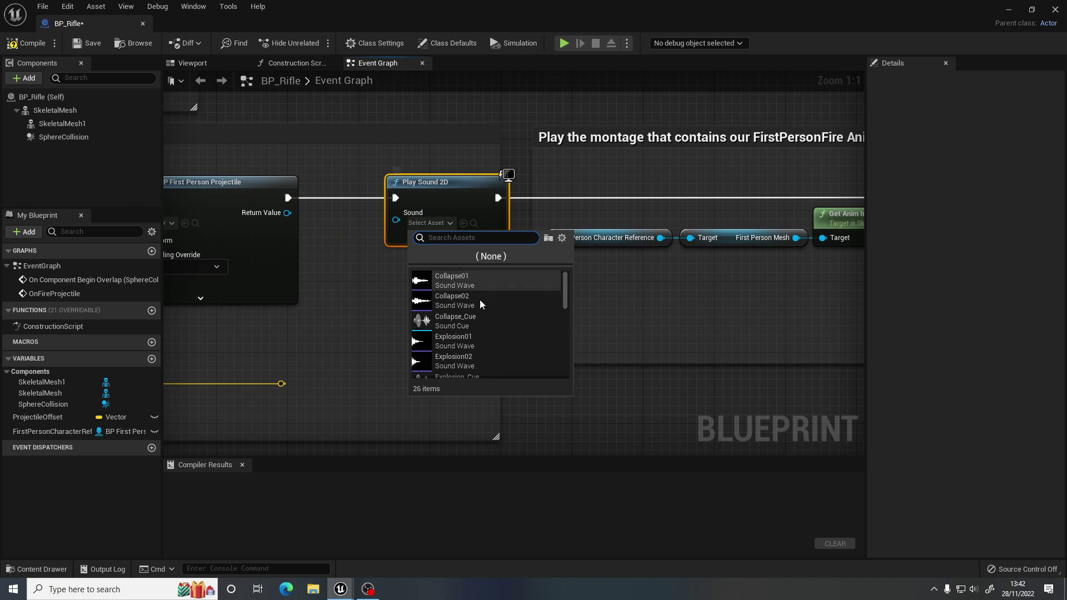
{"action": "scroll", "coordinate": [494, 303], "scroll_direction": "down", "scroll_amount": 1}
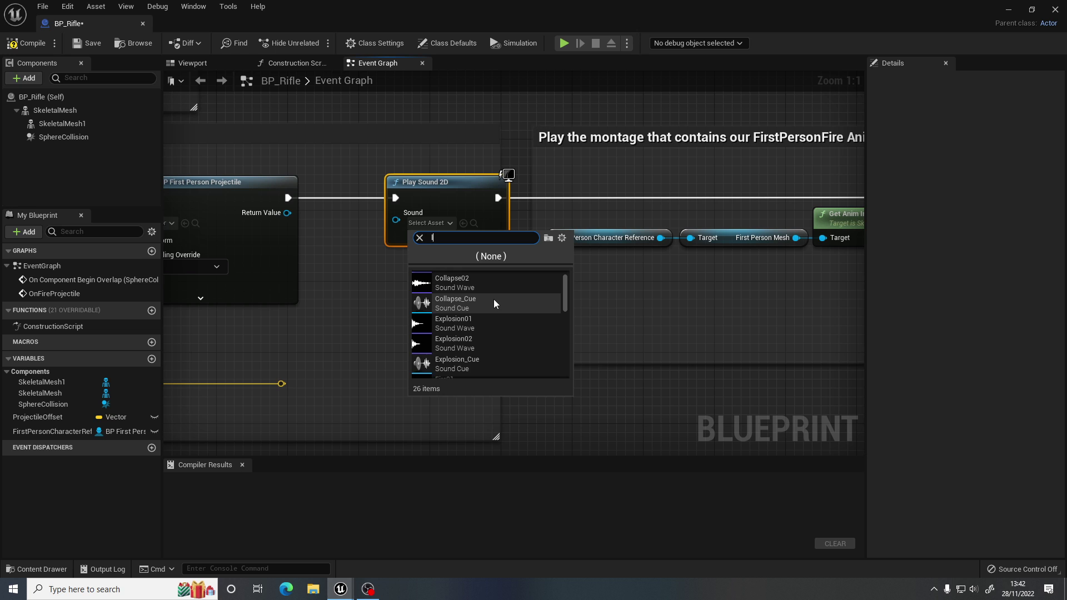
{"action": "type", "text": "laser"}
{"action": "left_click", "coordinate": [455, 281]}
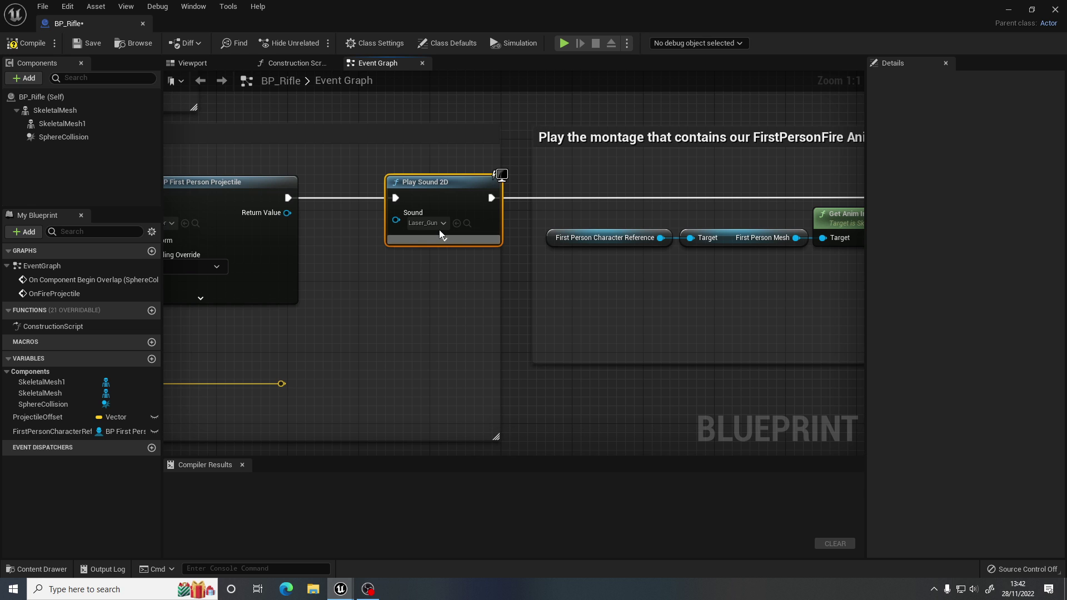
{"action": "left_click", "coordinate": [26, 43]}
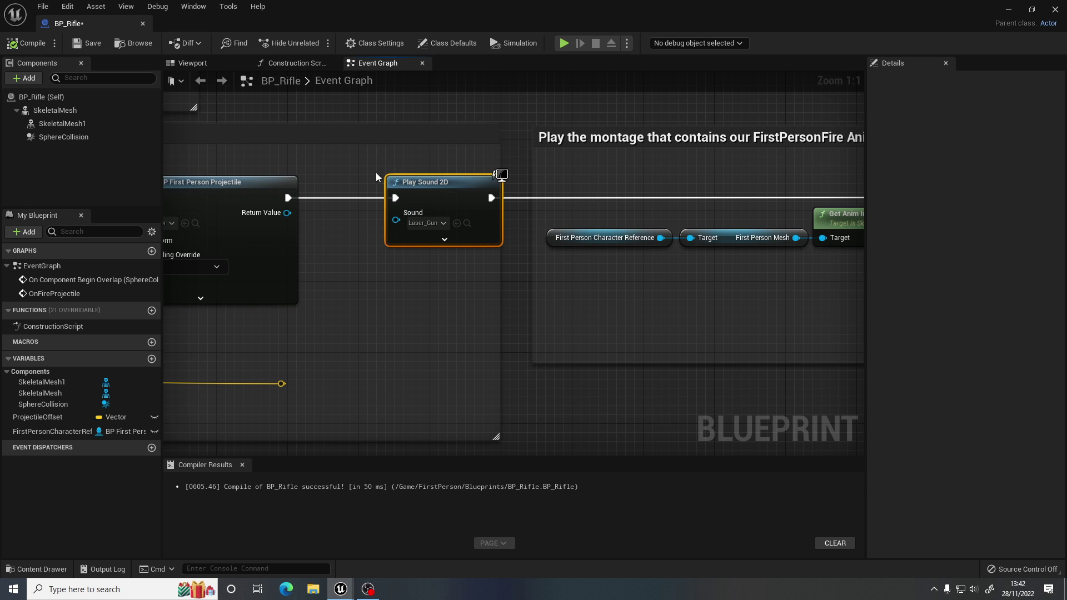
{"action": "scroll", "coordinate": [411, 205], "scroll_direction": "down", "scroll_amount": 2}
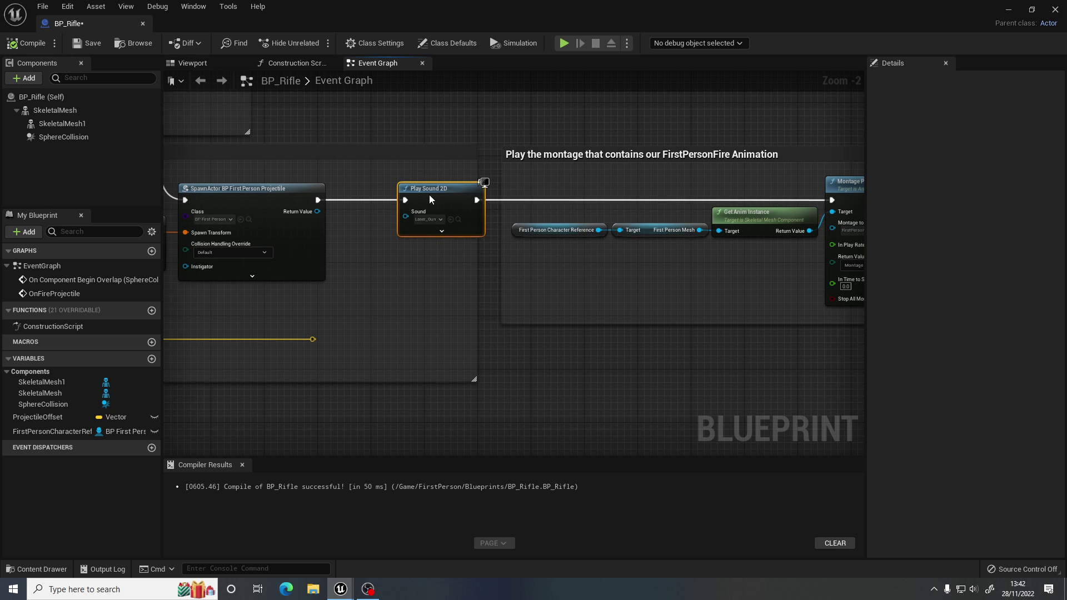
- Close the BP_Rifle blueprint and play the level, firing the rifle several times to test the laser sound
{"action": "left_click_drag", "start_coordinate": [429, 194], "coordinate": [429, 201]}
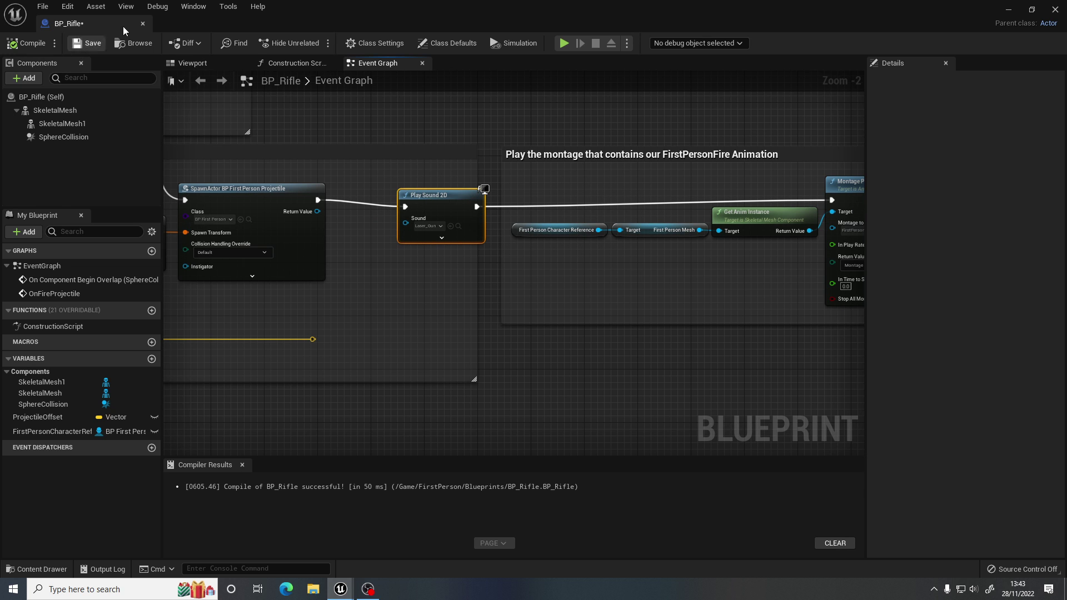
{"action": "left_click", "coordinate": [143, 23]}
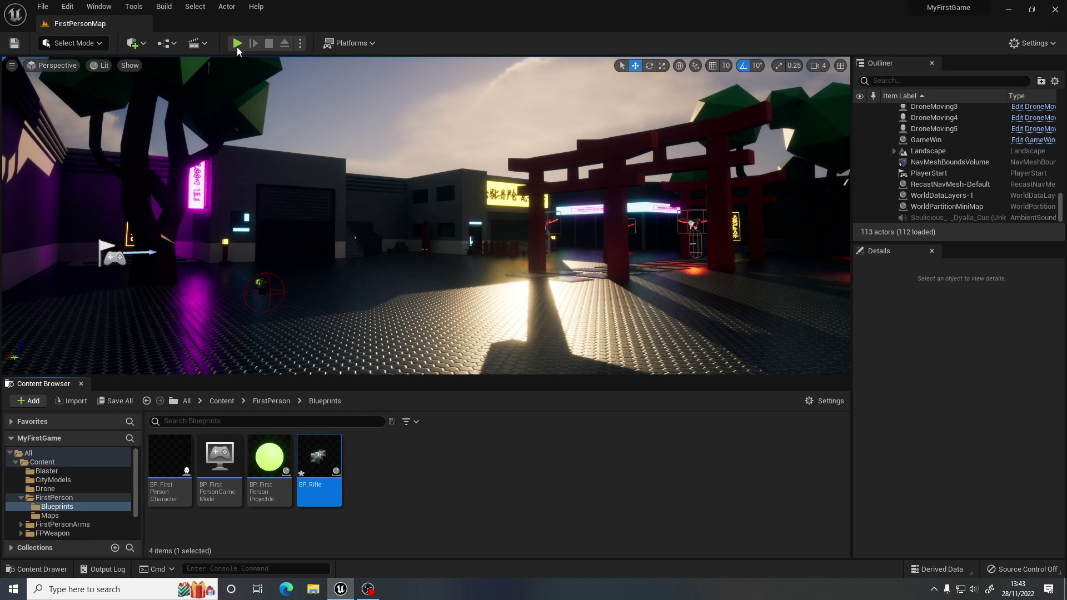
{"action": "left_click", "coordinate": [237, 46]}
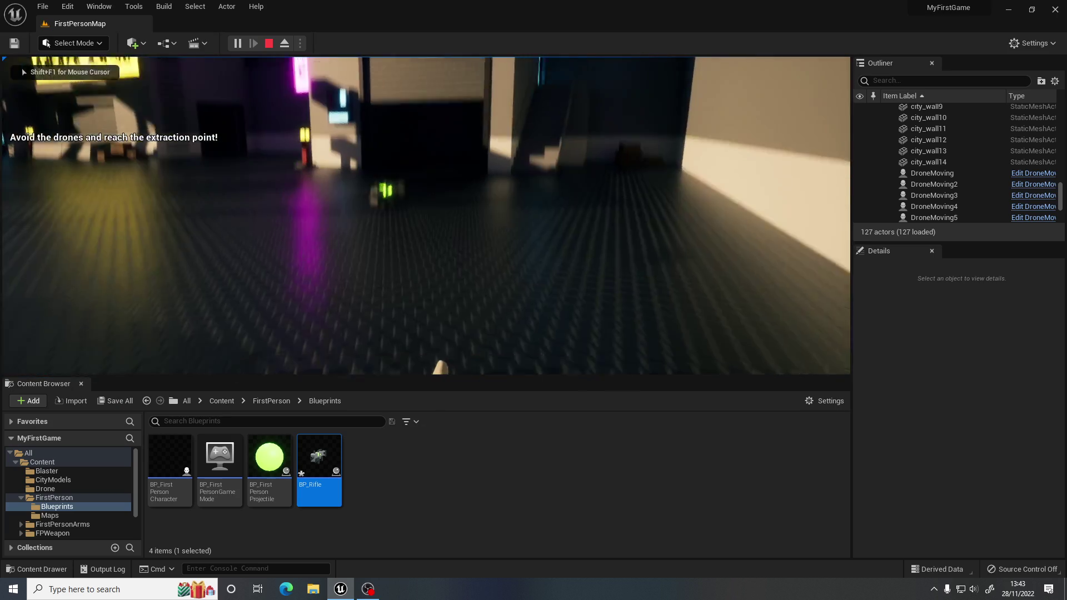
{"action": "key", "text": "w"}
{"action": "left_click", "coordinate": [427, 216]}
{"action": "left_click", "coordinate": [426, 215]}
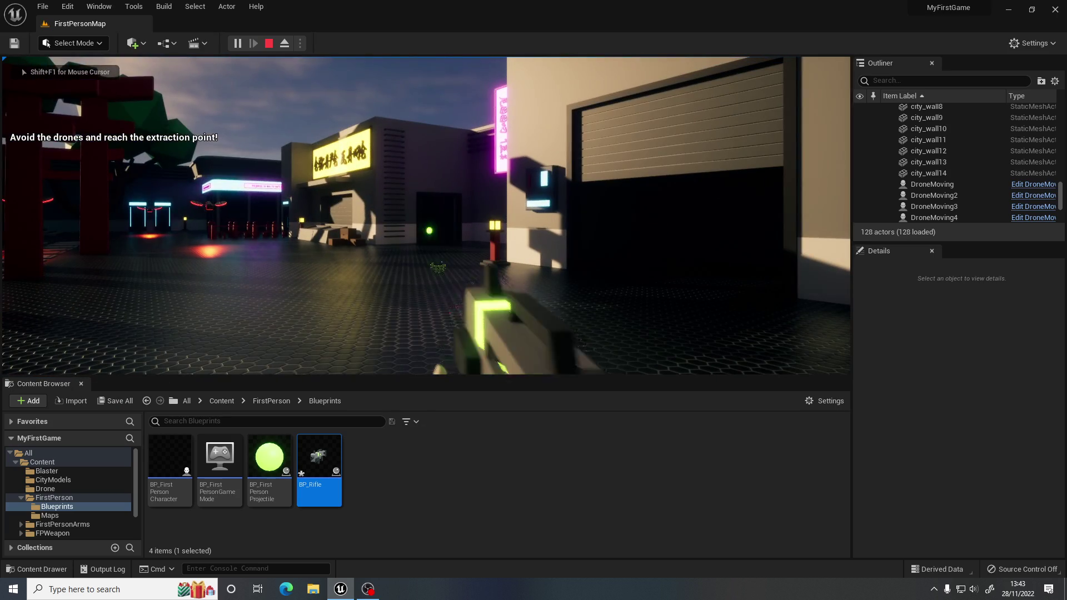
{"action": "mouse_move", "coordinate": [426, 216]}
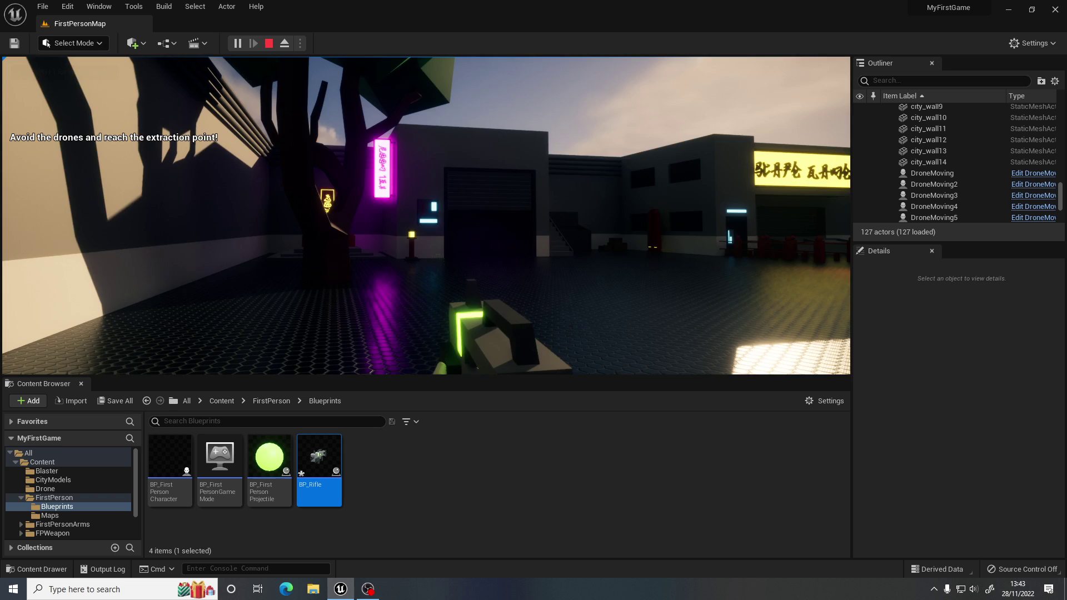
{"action": "left_click", "coordinate": [426, 216]}
{"action": "left_click", "coordinate": [427, 215]}
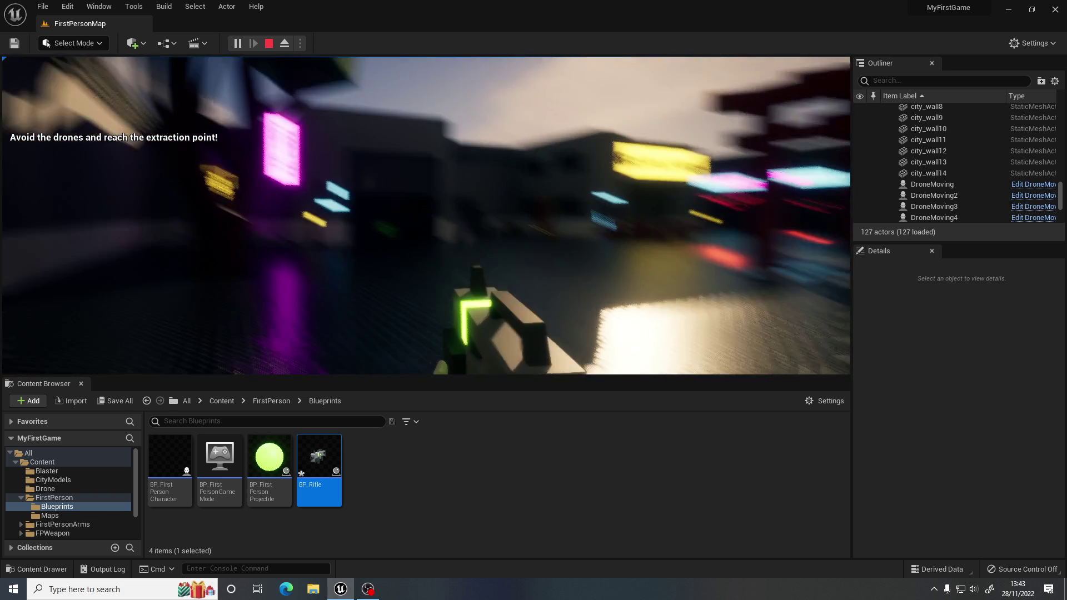
{"action": "left_click", "coordinate": [426, 216]}
{"action": "left_click", "coordinate": [426, 216]}
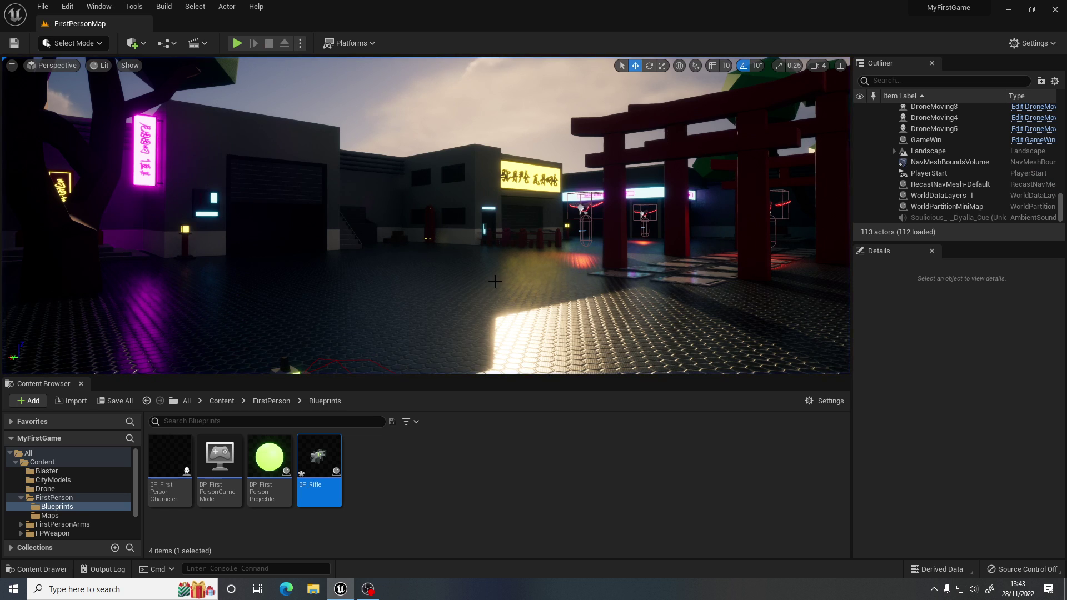
{"action": "key", "text": "Escape"}
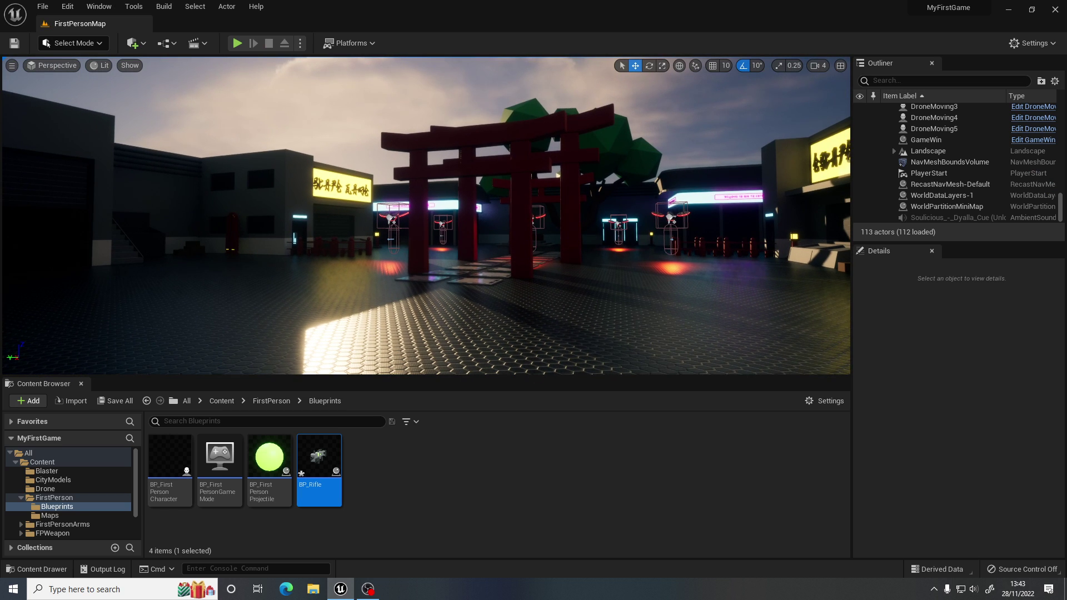
- Open the DroneMoving blueprint from the Drone content folder
{"action": "right_click_drag", "start_coordinate": [426, 216], "coordinate": [428, 257]}
{"action": "left_click", "coordinate": [48, 463]}
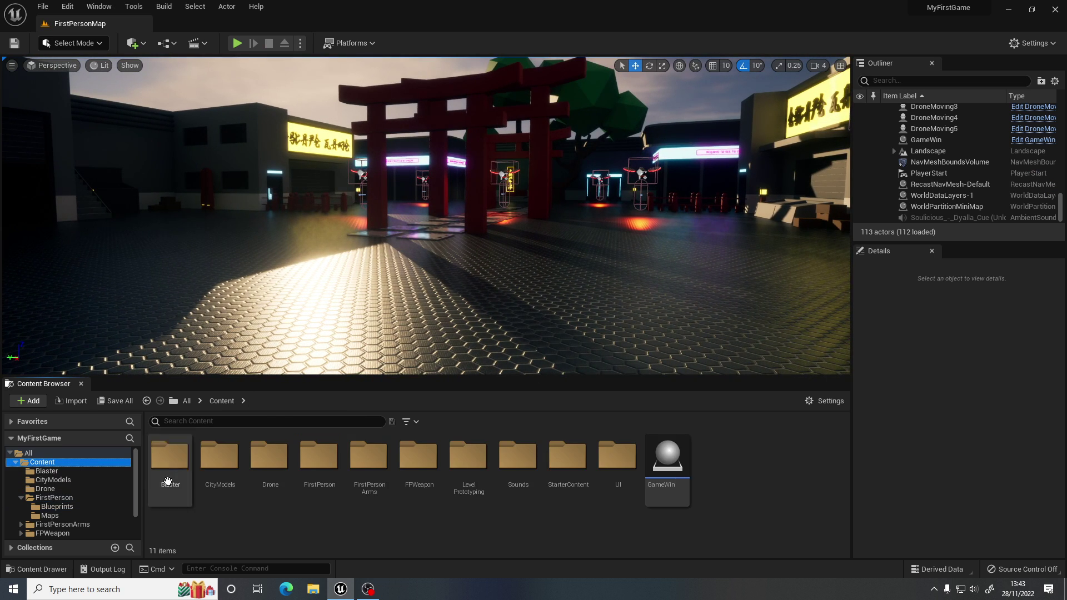
{"action": "double_click", "coordinate": [261, 464]}
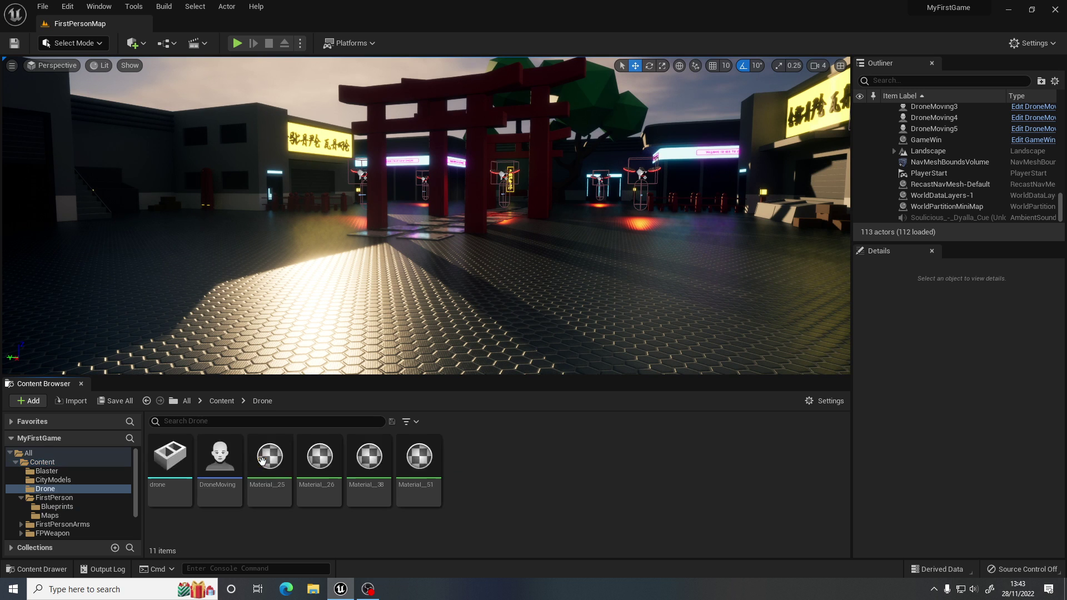
{"action": "double_click", "coordinate": [222, 459]}
- Examine the drone's hit logic from On Component Hit through the projectile cast and Spawn Emitter at Location to Destroy Actor
{"action": "right_click_drag", "start_coordinate": [487, 349], "coordinate": [499, 264]}
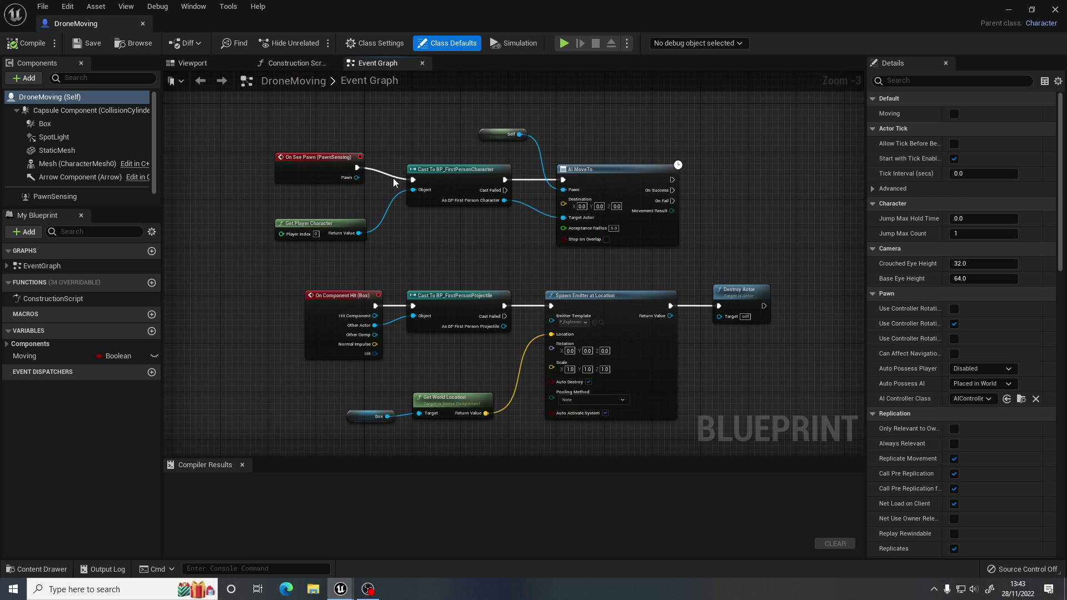
{"action": "scroll", "coordinate": [461, 183], "scroll_direction": "up", "scroll_amount": 3}
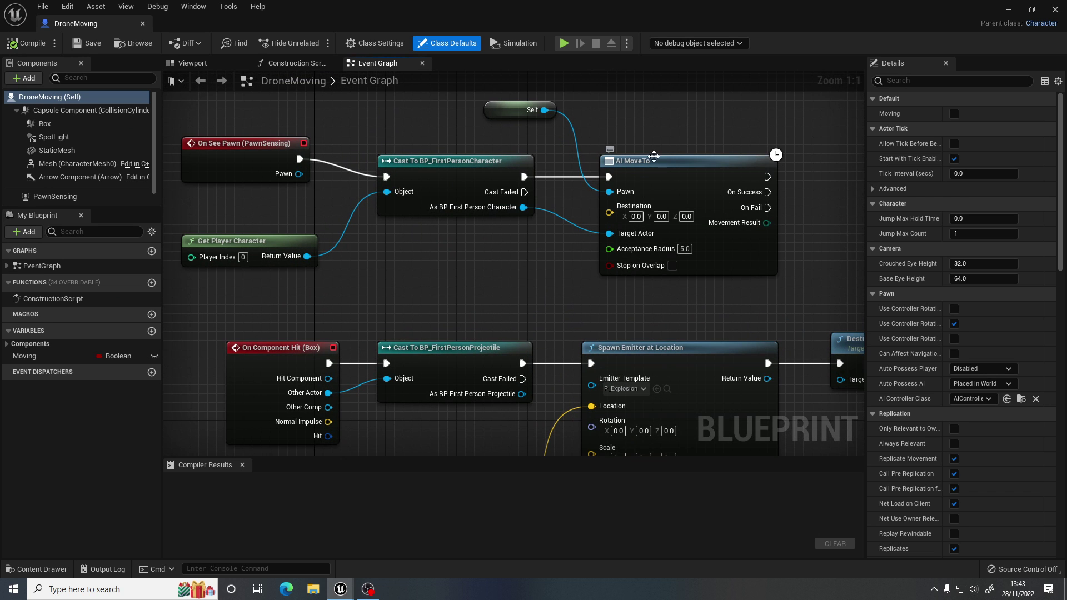
{"action": "right_click_drag", "start_coordinate": [654, 156], "coordinate": [580, 137]}
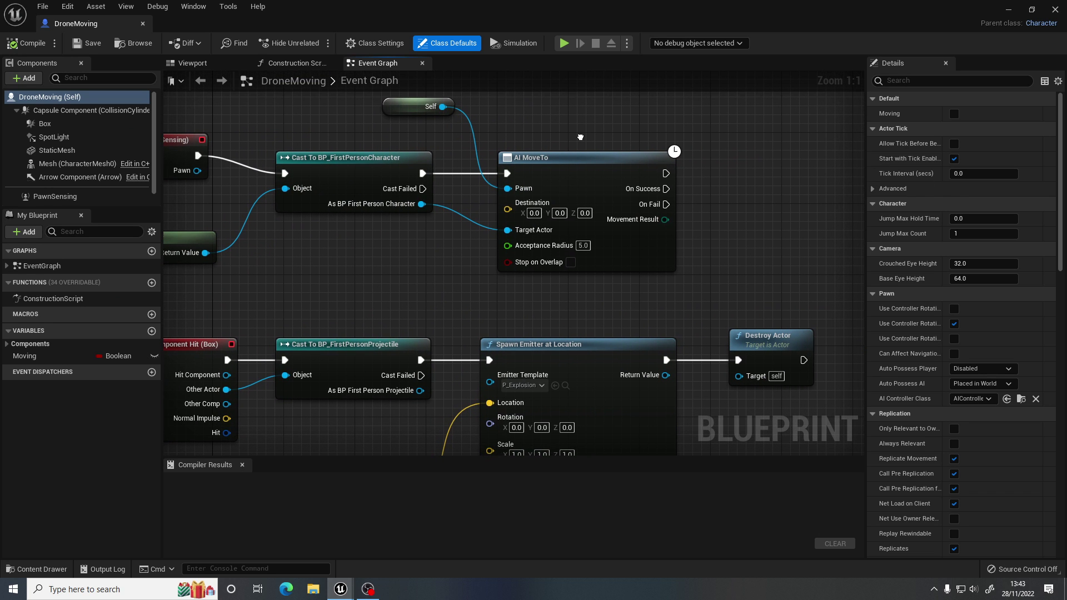
{"action": "right_click_drag", "start_coordinate": [412, 271], "coordinate": [409, 146]}
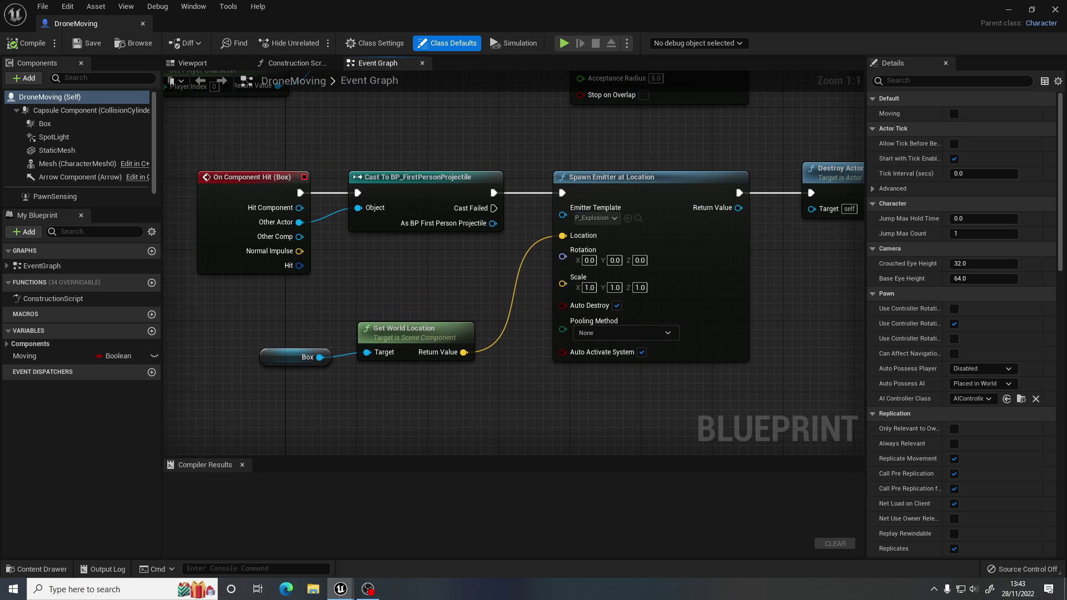
{"action": "right_click_drag", "start_coordinate": [832, 181], "coordinate": [752, 183]}
{"action": "right_click_drag", "start_coordinate": [403, 198], "coordinate": [484, 193]}
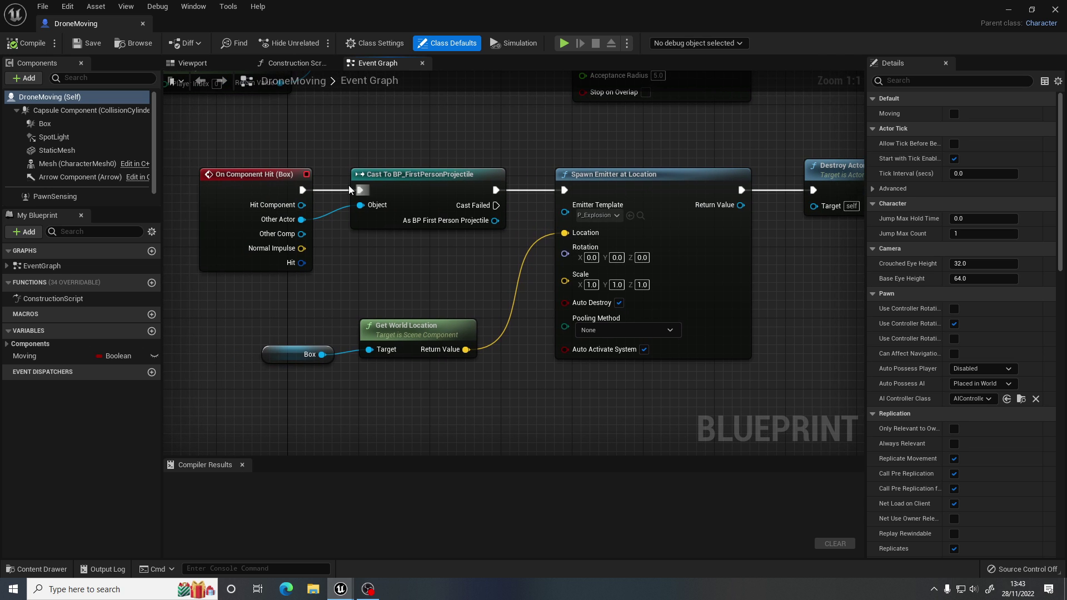
{"action": "left_click", "coordinate": [588, 178]}
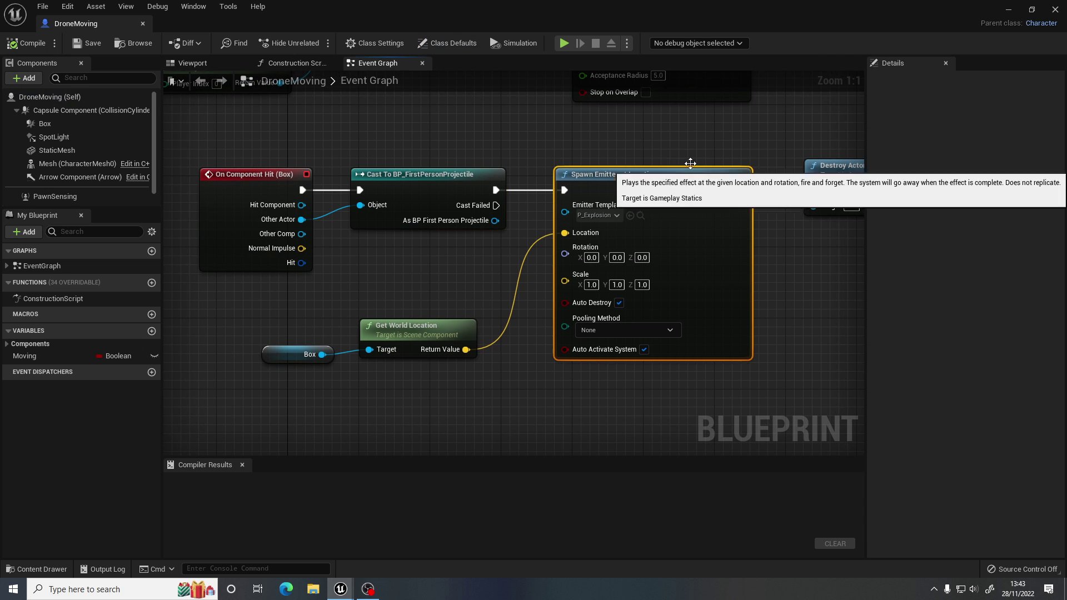
{"action": "right_click_drag", "start_coordinate": [690, 162], "coordinate": [536, 164]}
{"action": "right_click_drag", "start_coordinate": [680, 180], "coordinate": [549, 187]}
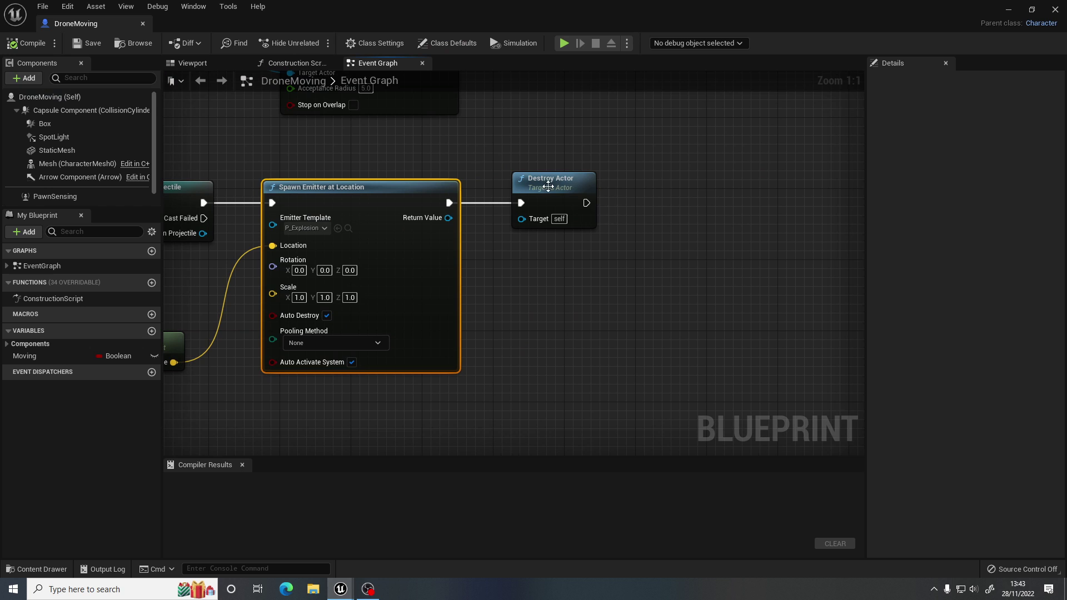
- Add a Play Sound 2D node connected to the execution output of the Destroy Actor node
{"action": "left_click", "coordinate": [549, 184]}
{"action": "right_click_drag", "start_coordinate": [657, 184], "coordinate": [569, 191]}
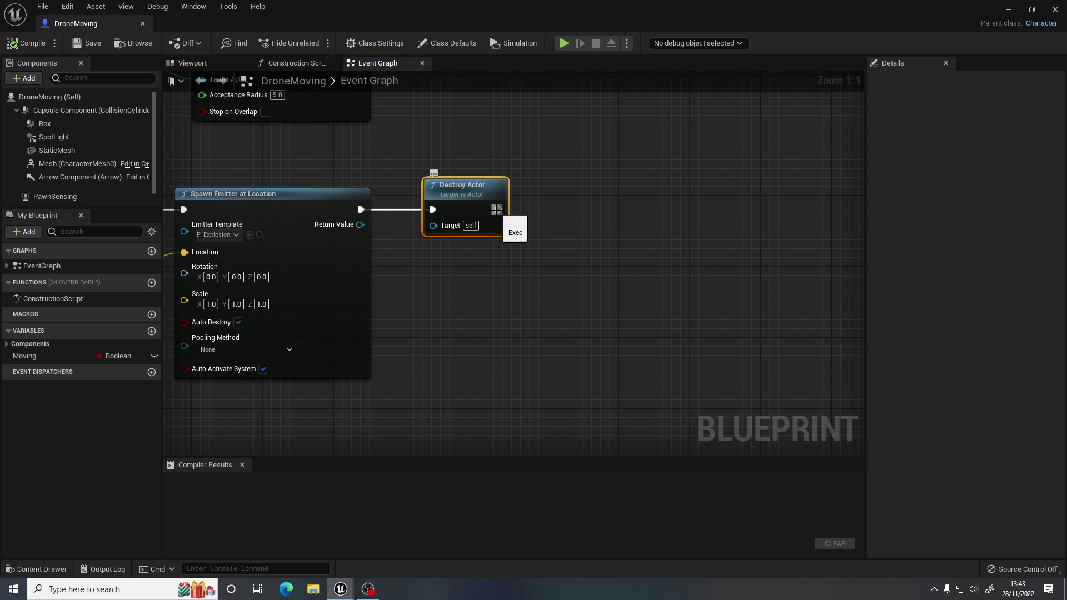
{"action": "left_click_drag", "start_coordinate": [566, 199], "coordinate": [569, 199]}
{"action": "type", "text": "play s"}
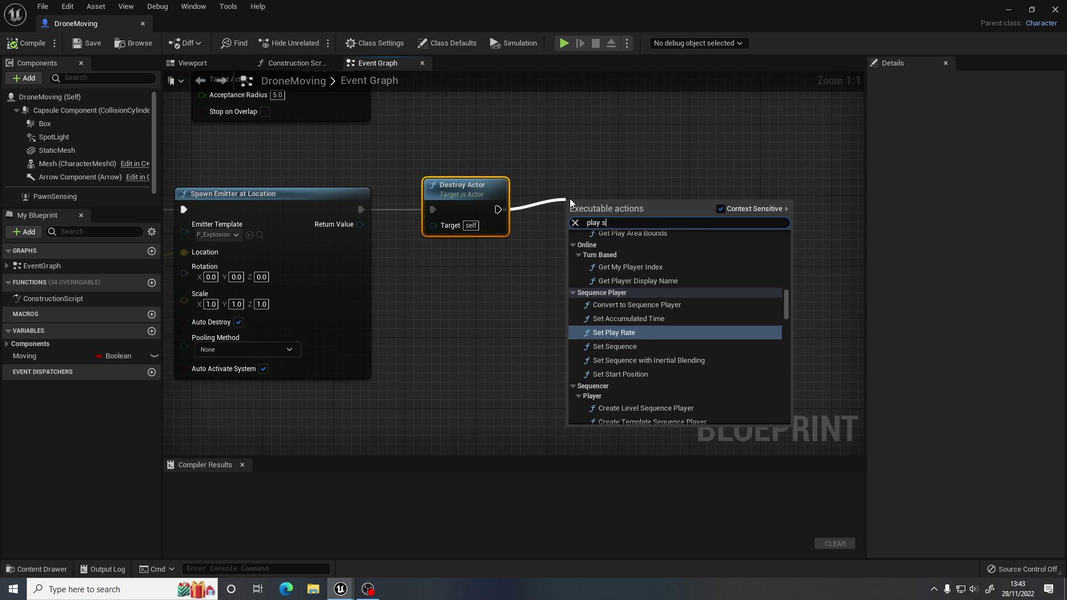
{"action": "type", "text": "ound 2d"}
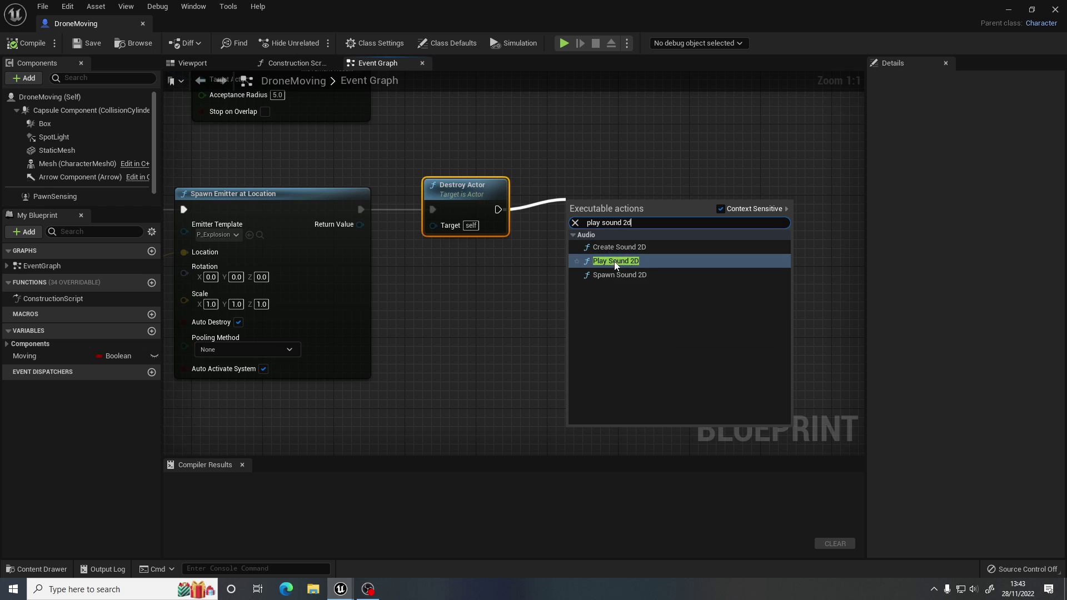
{"action": "left_click", "coordinate": [614, 261]}
{"action": "left_click_drag", "start_coordinate": [599, 209], "coordinate": [601, 200]}
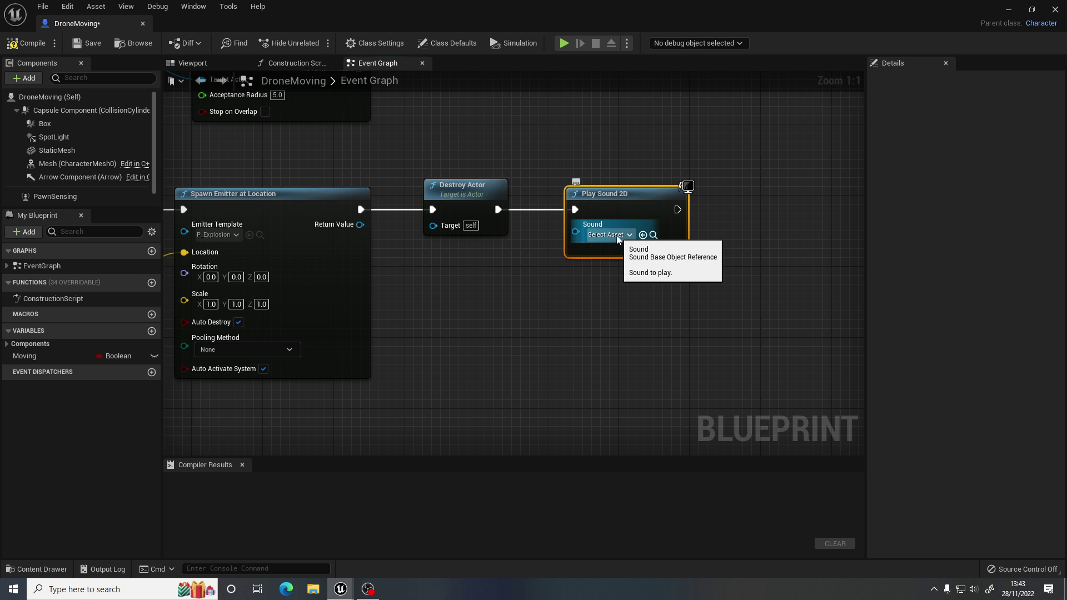
- Set the new Play Sound 2D node's sound to Explosion01 and compile the DroneMoving blueprint
{"action": "left_click", "coordinate": [617, 236]}
{"action": "scroll", "coordinate": [693, 336], "scroll_direction": "down", "scroll_amount": 10}
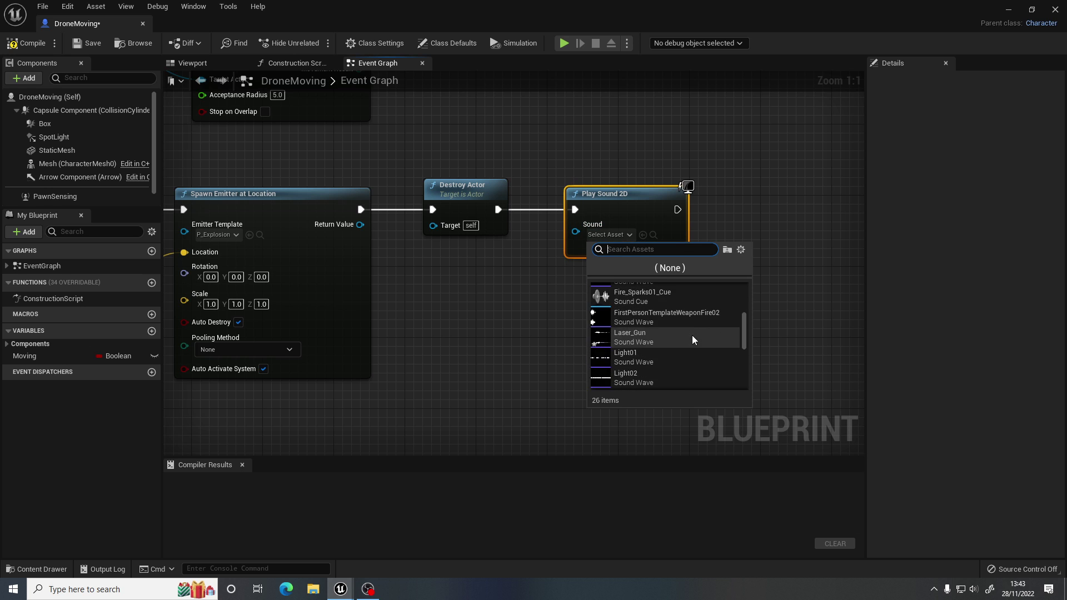
{"action": "scroll", "coordinate": [693, 335], "scroll_direction": "up", "scroll_amount": 10}
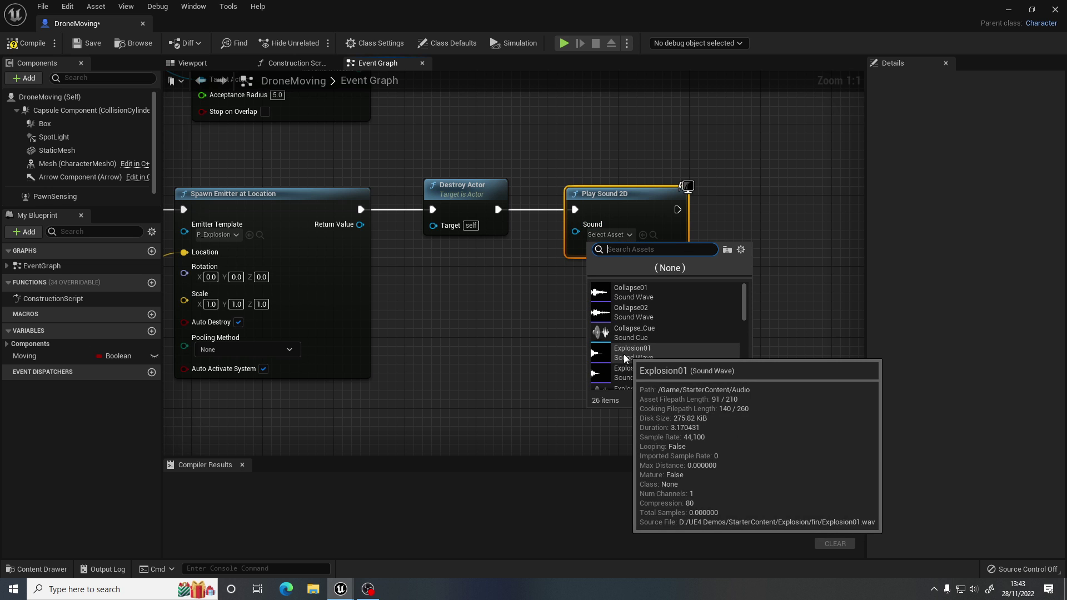
{"action": "left_click", "coordinate": [643, 352]}
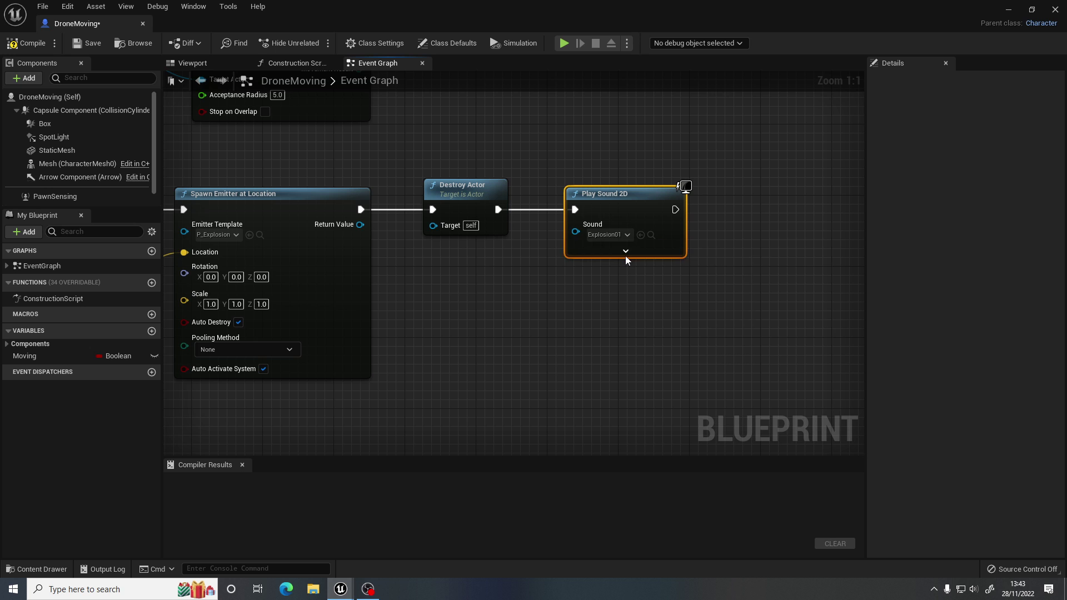
{"action": "right_click_drag", "start_coordinate": [517, 222], "coordinate": [585, 229]}
{"action": "left_click", "coordinate": [32, 43]}
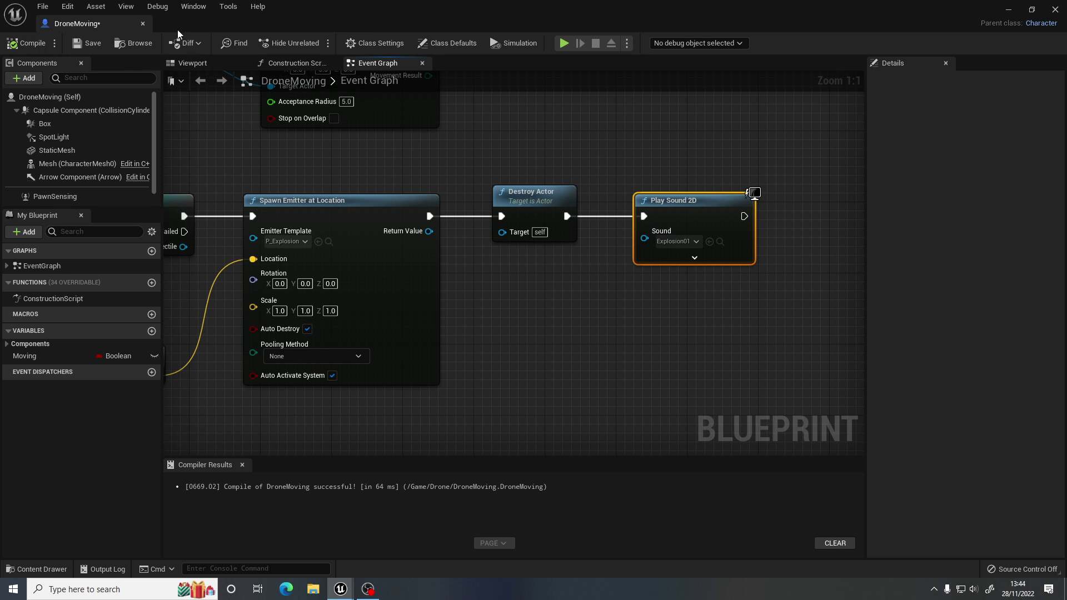
- Close the DroneMoving blueprint and play the level, shooting the drones to test the explosion sound
{"action": "left_click", "coordinate": [142, 24]}
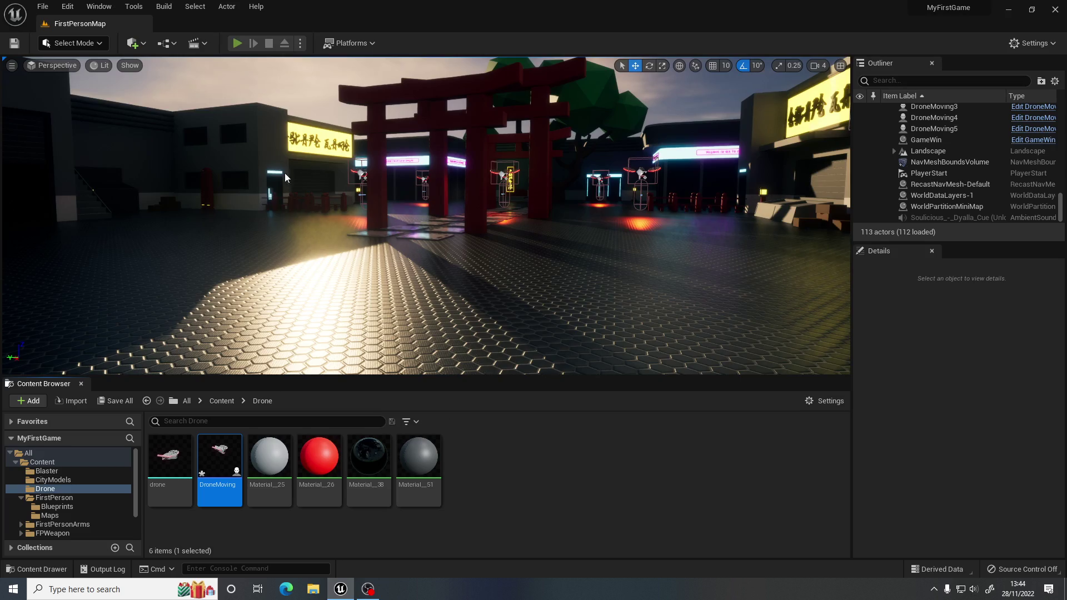
{"action": "key", "text": "alt+p"}
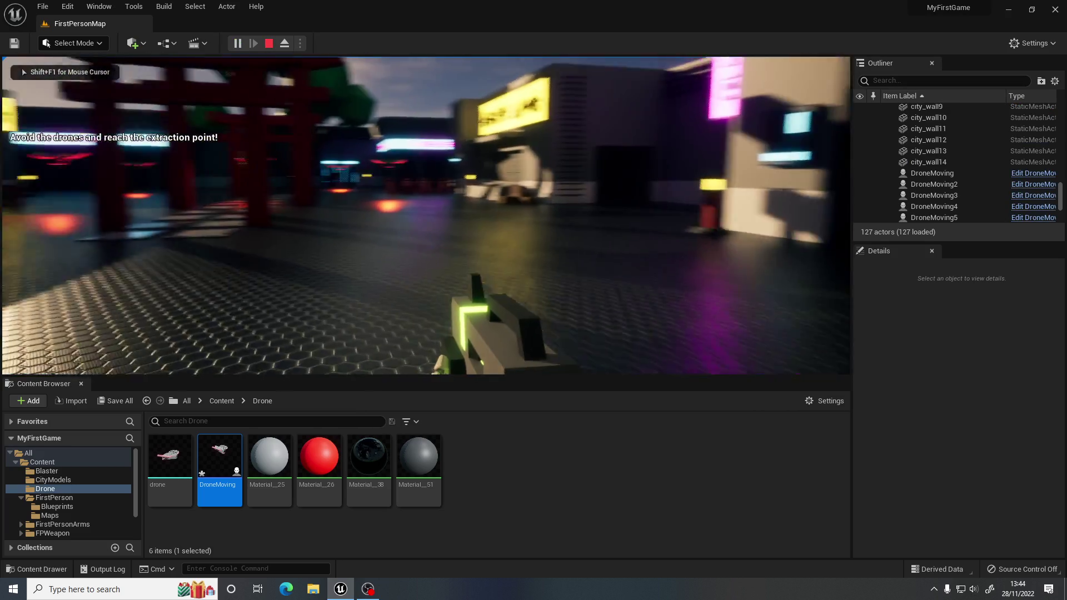
{"action": "left_click", "coordinate": [427, 216]}
{"action": "key", "text": "w"}
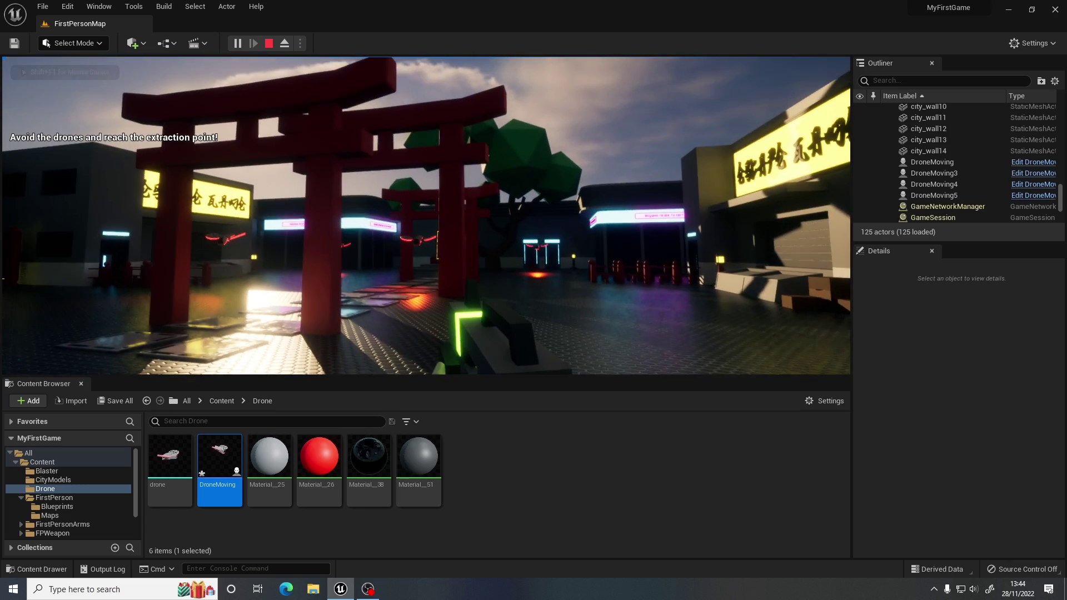
{"action": "left_click", "coordinate": [427, 216]}
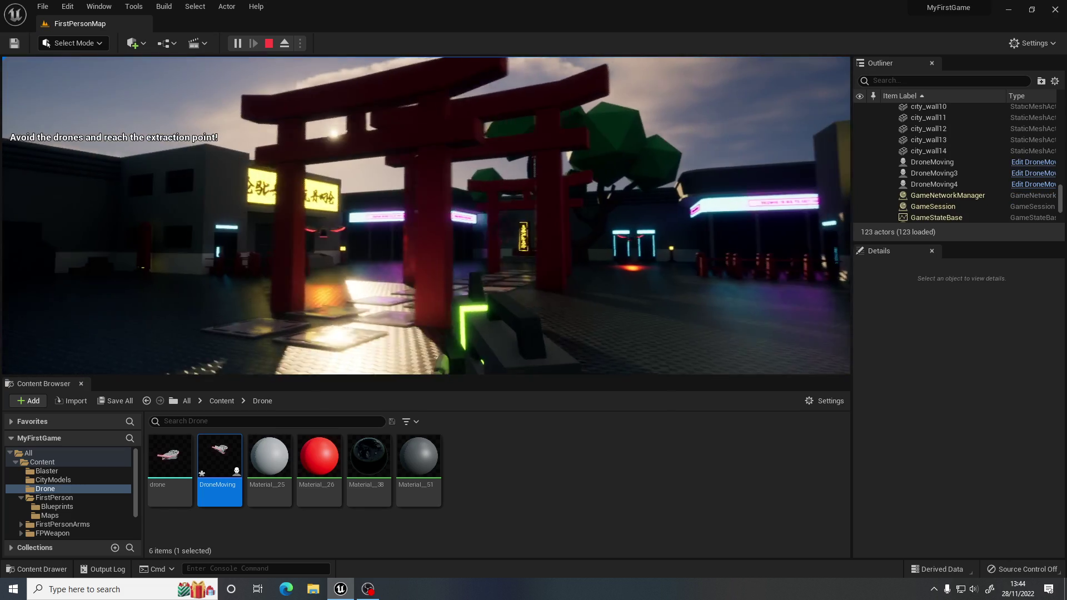
{"action": "key", "text": "a"}
{"action": "left_click", "coordinate": [427, 215]}
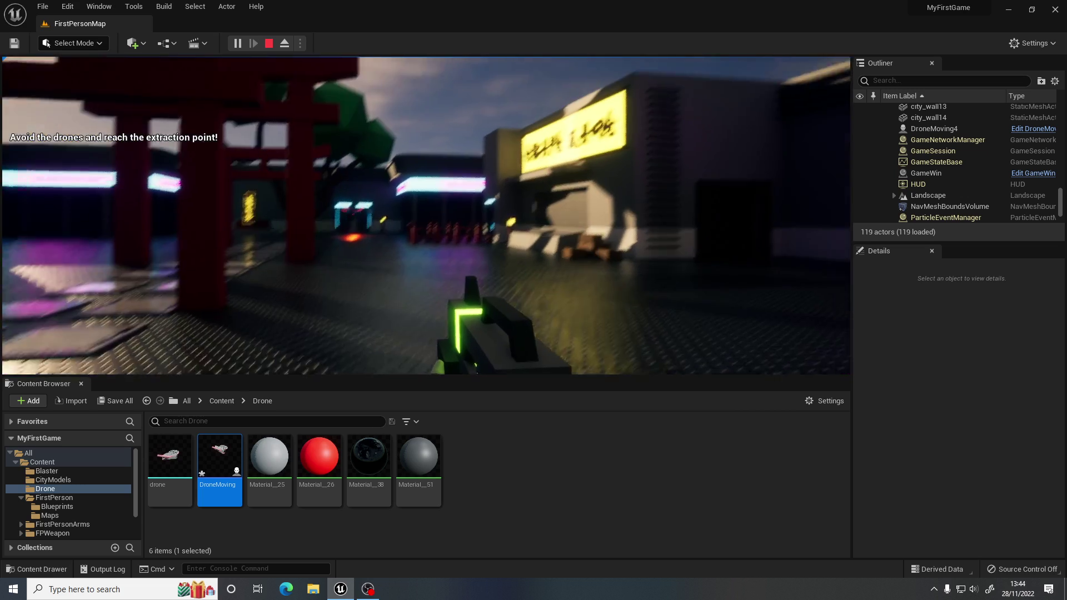
{"action": "key", "text": "Escape"}
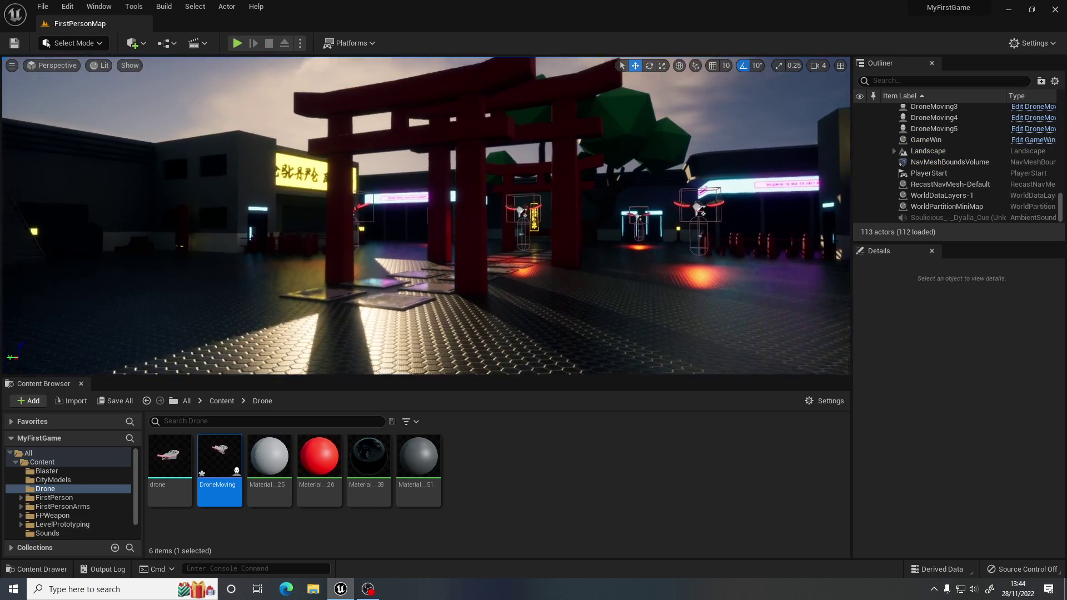
- Import the Soulicious - Dyalla WAV file from the wavs folder into the project's Sounds folder
{"action": "mouse_move", "coordinate": [426, 215]}
{"action": "right_mouse_down"}
{"action": "mouse_move", "coordinate": [429, 203]}
{"action": "mouse_move", "coordinate": [425, 289]}
{"action": "mouse_move", "coordinate": [417, 250]}
{"action": "mouse_move", "coordinate": [436, 228]}
{"action": "right_mouse_up"}
{"action": "key", "text": "s"}
{"action": "right_click_drag", "start_coordinate": [508, 227], "coordinate": [475, 243]}
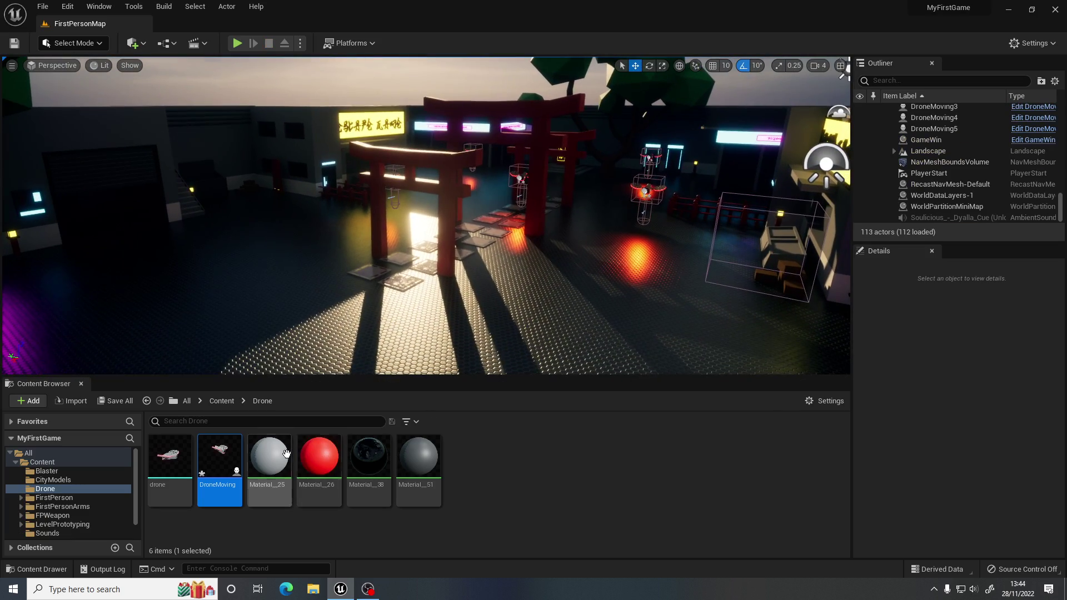
{"action": "left_click", "coordinate": [40, 463]}
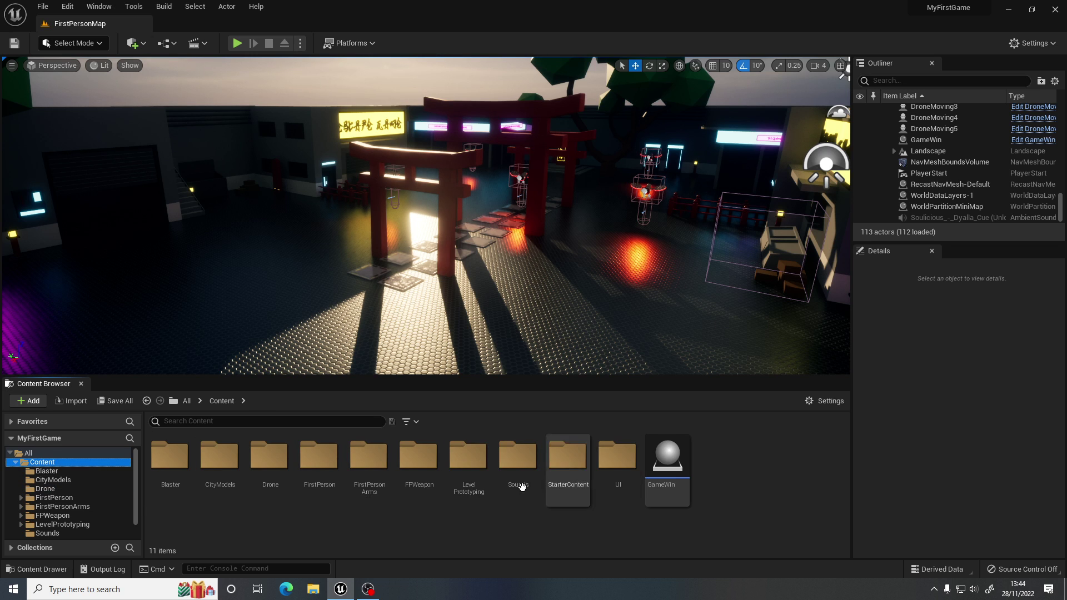
{"action": "double_click", "coordinate": [517, 457]}
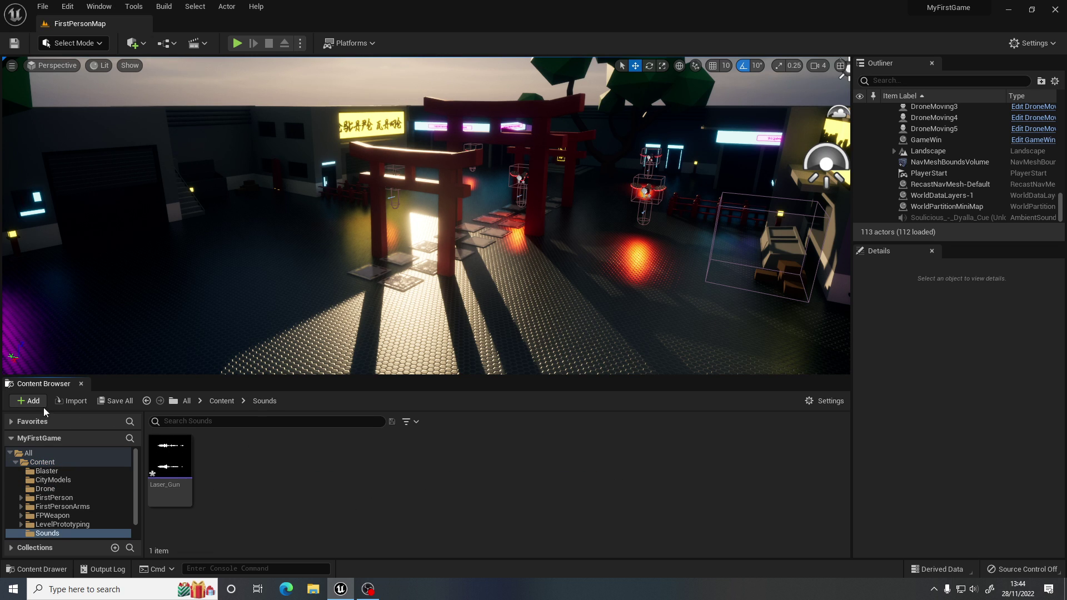
{"action": "left_click", "coordinate": [72, 400]}
{"action": "left_click", "coordinate": [134, 117]}
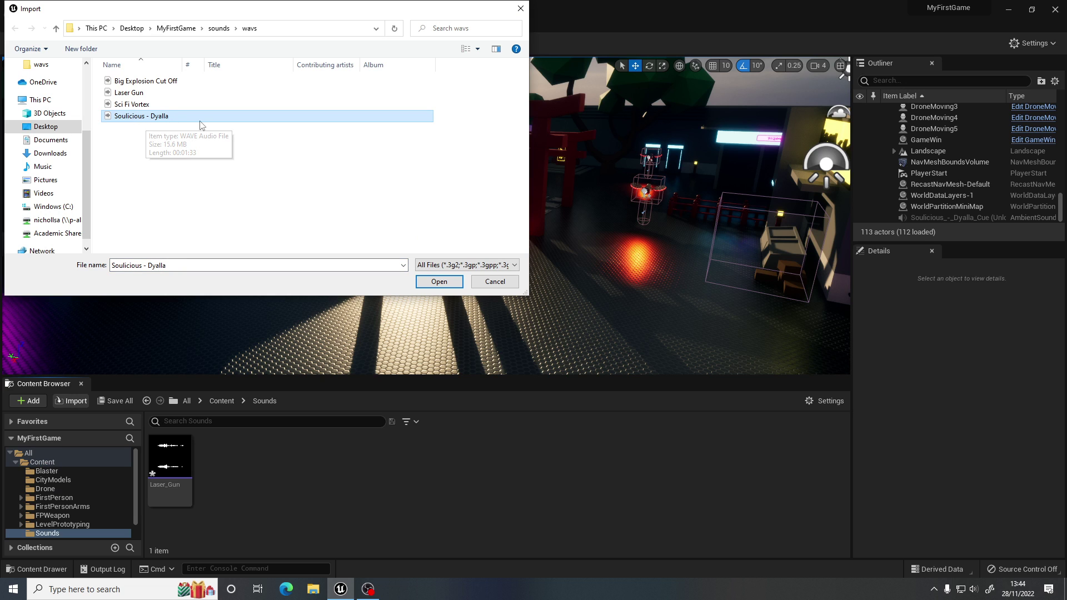
{"action": "left_click", "coordinate": [437, 282]}
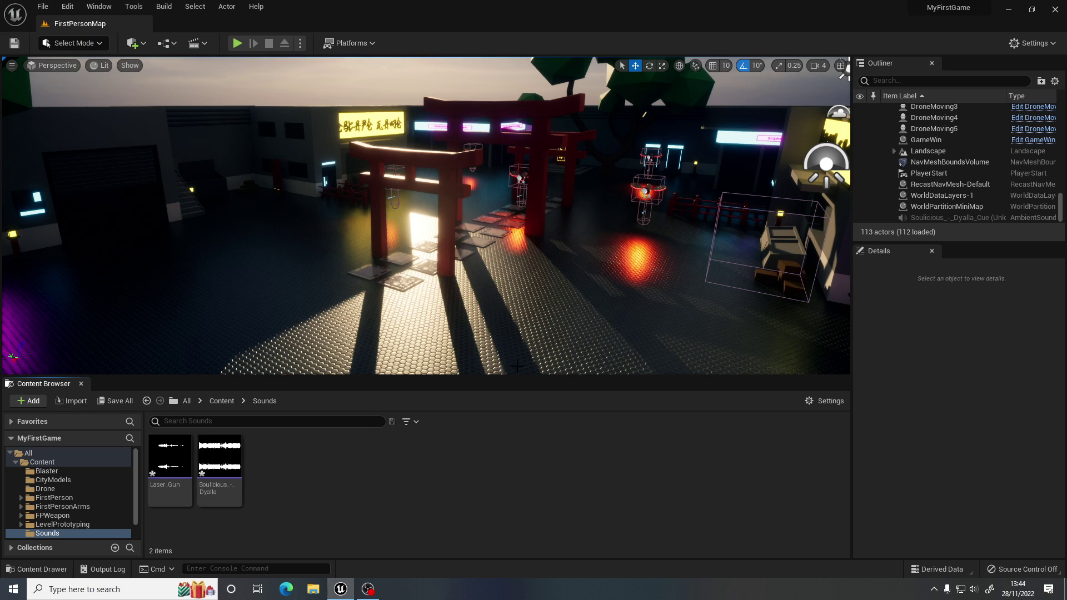
- Create a sound cue from the Soulicious_-_Dyalla sound wave and place it in the level on the floor before the red gates
{"action": "mouse_move", "coordinate": [512, 339]}
{"action": "right_mouse_down"}
{"action": "mouse_move", "coordinate": [511, 320]}
{"action": "mouse_move", "coordinate": [511, 355]}
{"action": "right_mouse_up"}
{"action": "right_click_drag", "start_coordinate": [361, 311], "coordinate": [361, 311]}
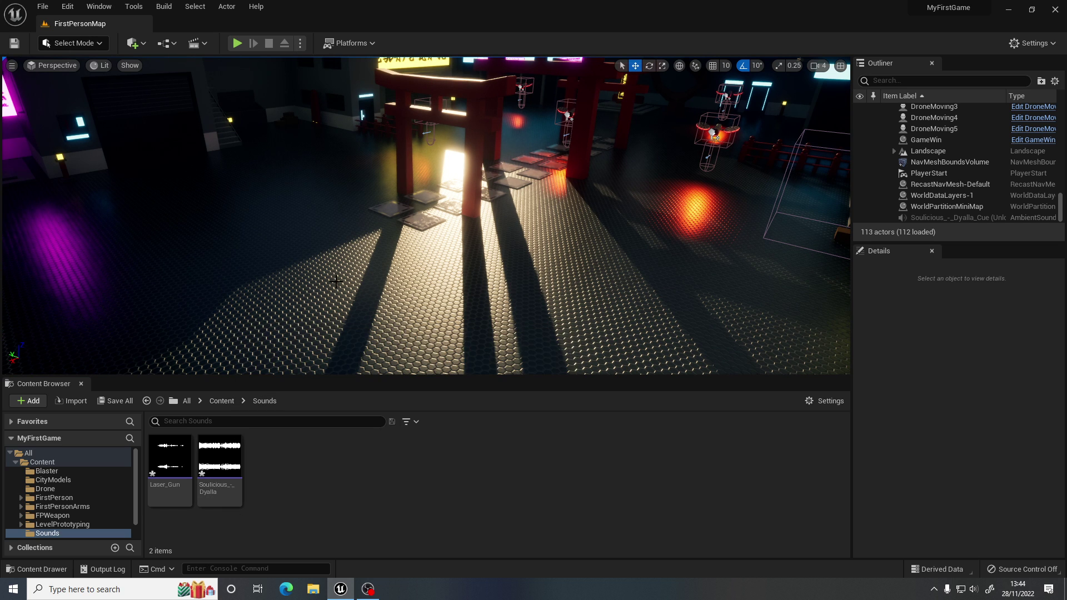
{"action": "right_click_drag", "start_coordinate": [336, 281], "coordinate": [330, 299]}
{"action": "right_click_drag", "start_coordinate": [506, 221], "coordinate": [488, 243]}
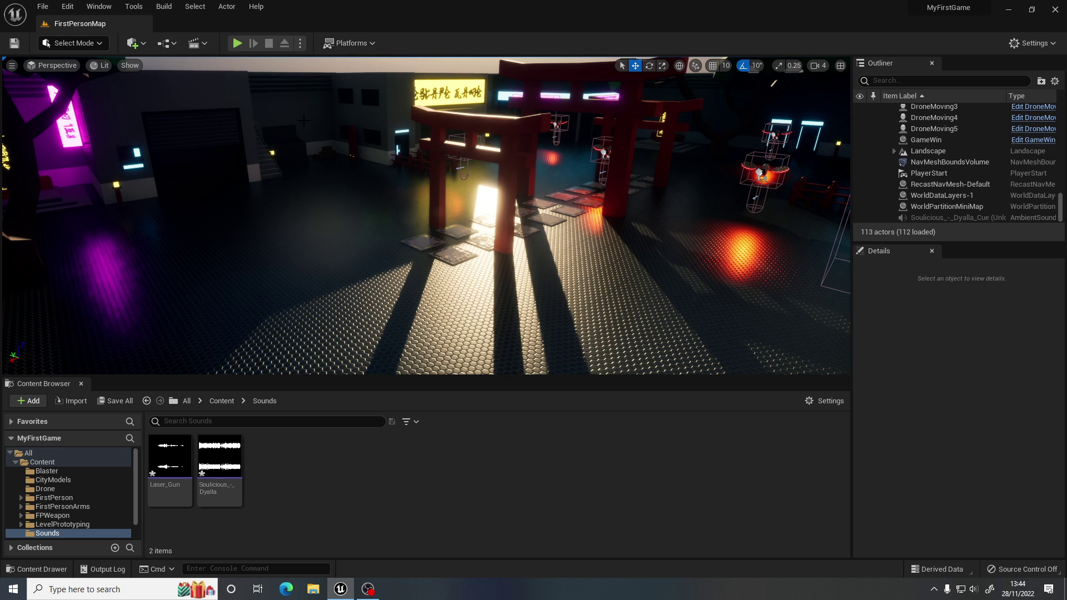
{"action": "right_click_drag", "start_coordinate": [426, 216], "coordinate": [393, 249]}
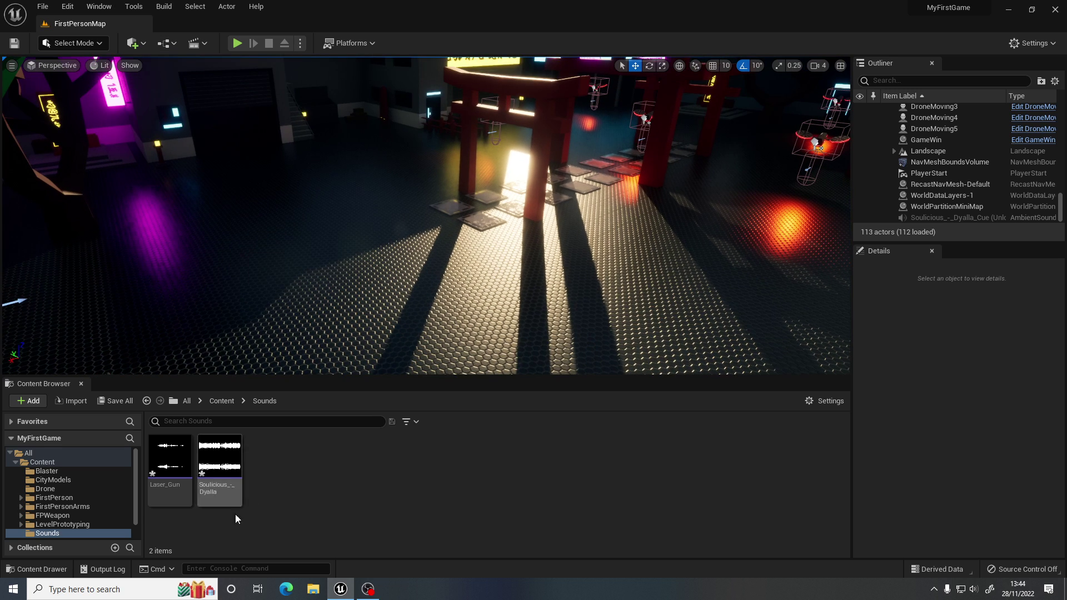
{"action": "left_click", "coordinate": [212, 502]}
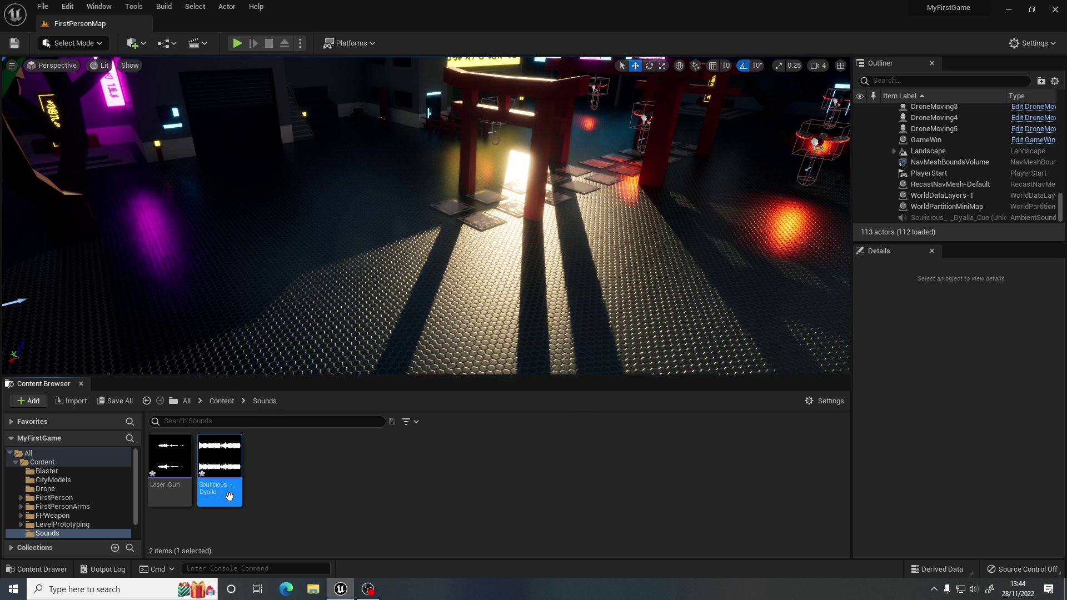
{"action": "right_click", "coordinate": [228, 493]}
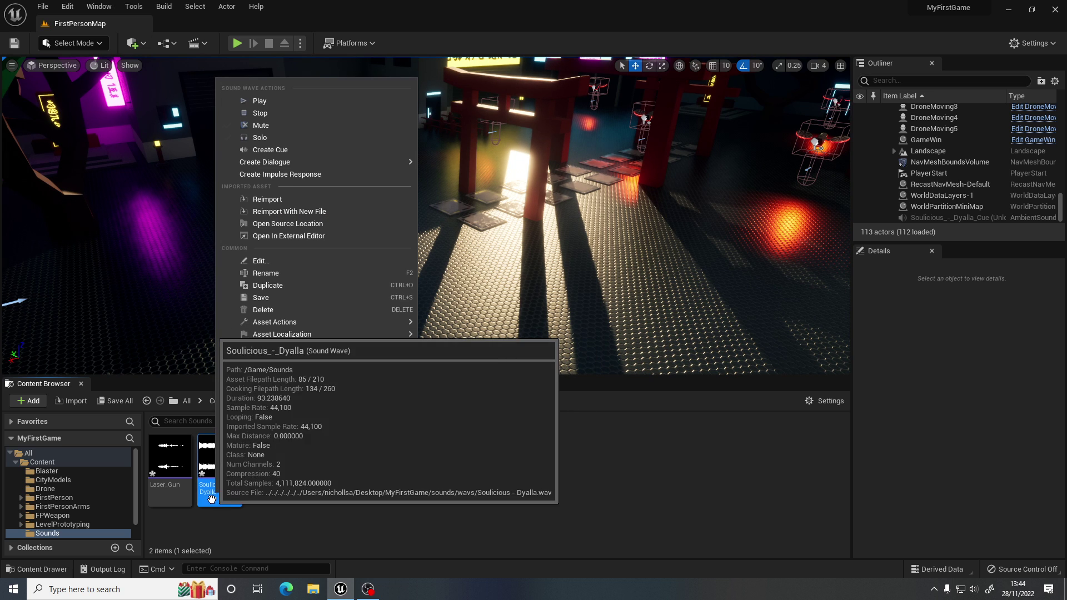
{"action": "left_click", "coordinate": [281, 149]}
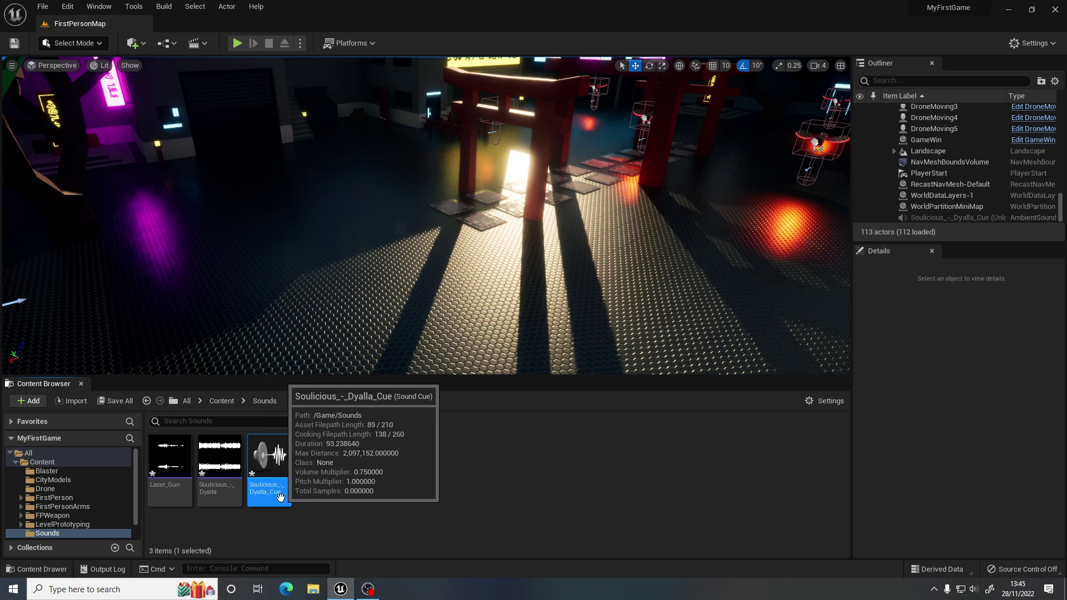
{"action": "mouse_move", "coordinate": [264, 491]}
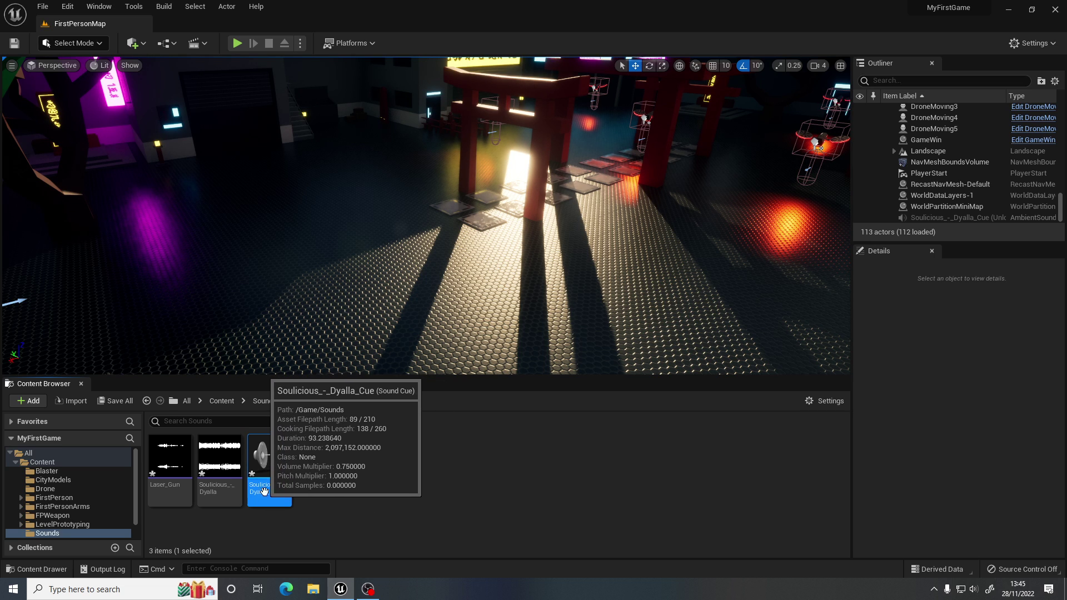
{"action": "left_click_drag", "start_coordinate": [263, 491], "coordinate": [333, 279]}
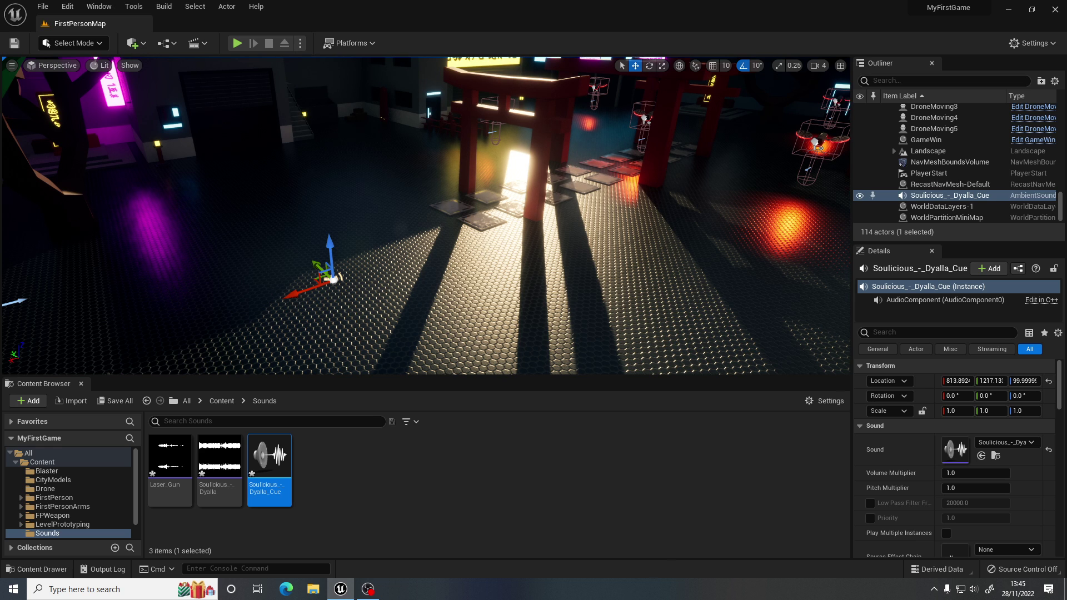
- Play the level, moving through it and shooting drones to test the music alongside the sound effects, and end the session
{"action": "right_click_drag", "start_coordinate": [426, 215], "coordinate": [470, 186]}
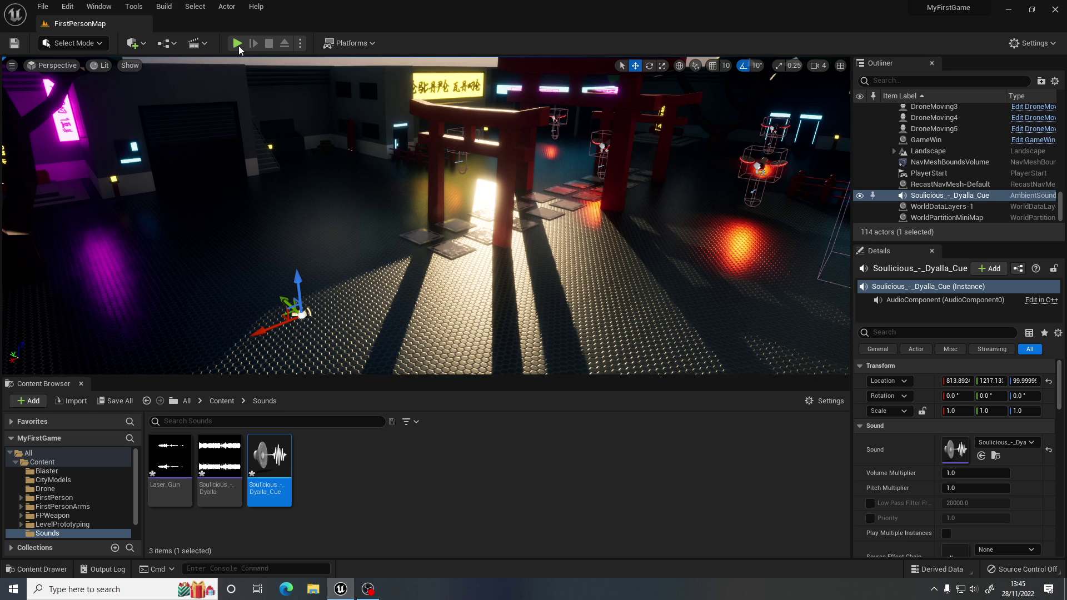
{"action": "left_click", "coordinate": [237, 44]}
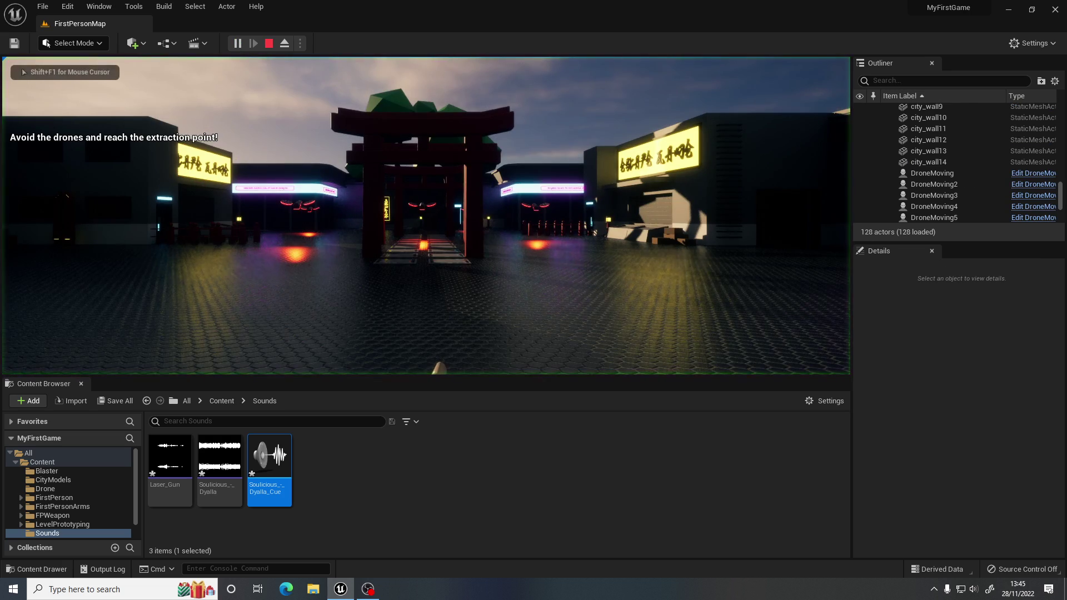
{"action": "key", "text": "w"}
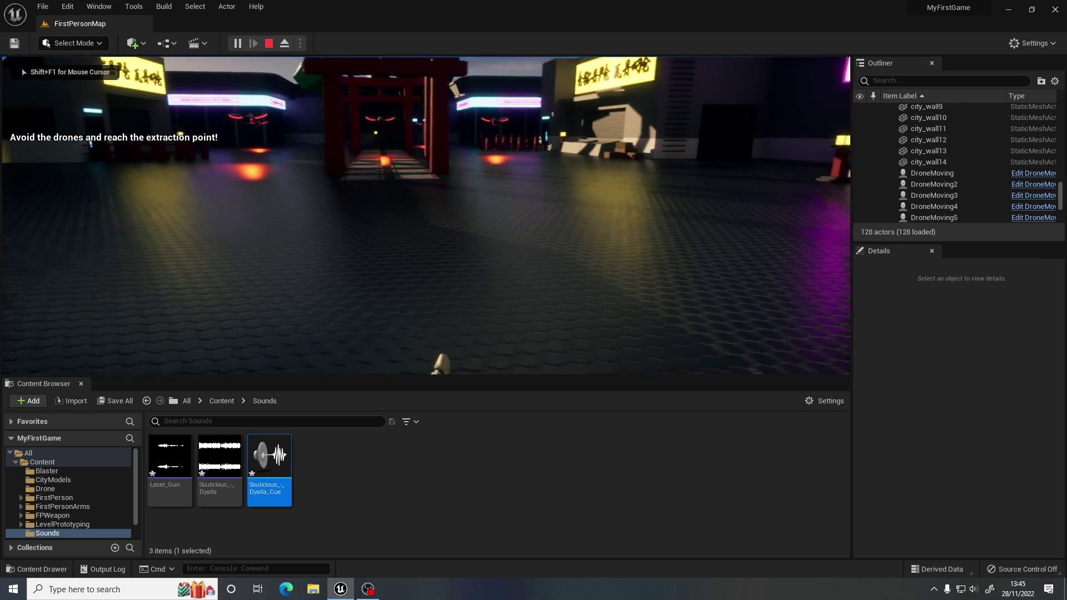
{"action": "key", "text": "w"}
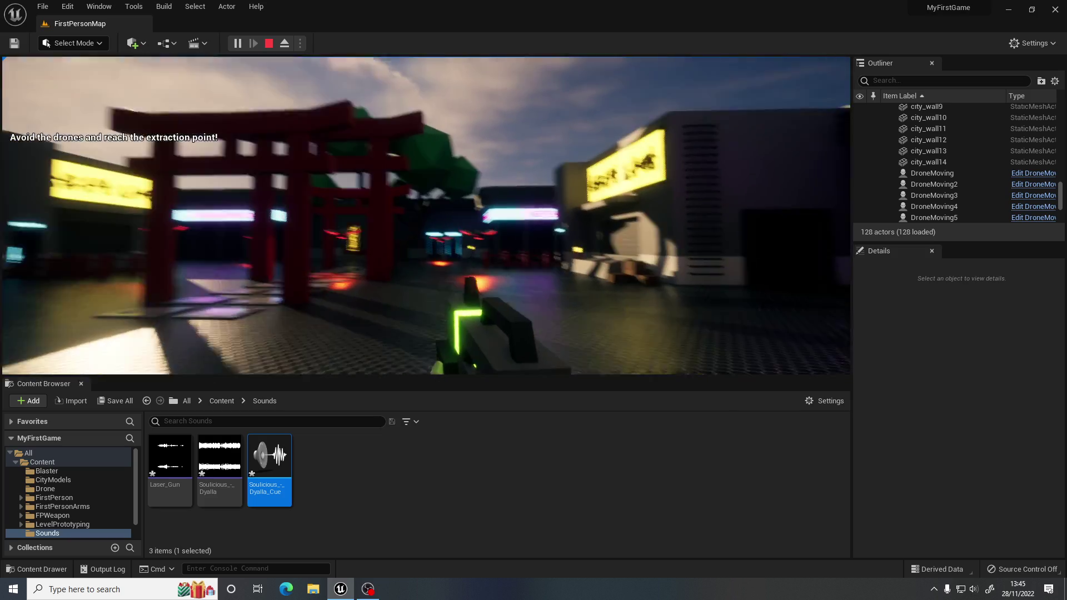
{"action": "key", "text": "w"}
{"action": "left_click", "coordinate": [426, 215]}
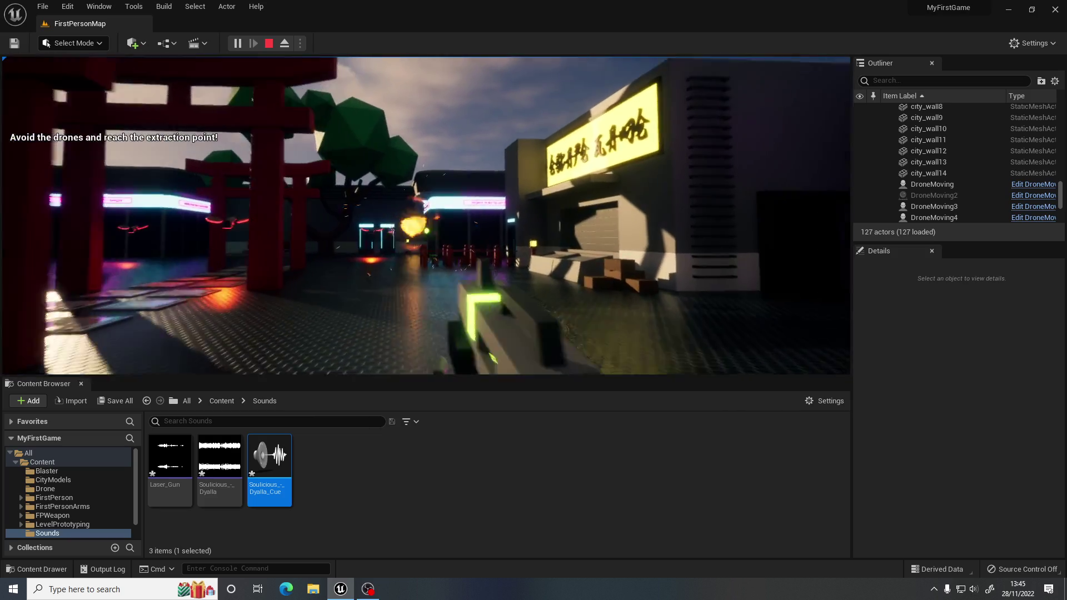
{"action": "key", "text": "w"}
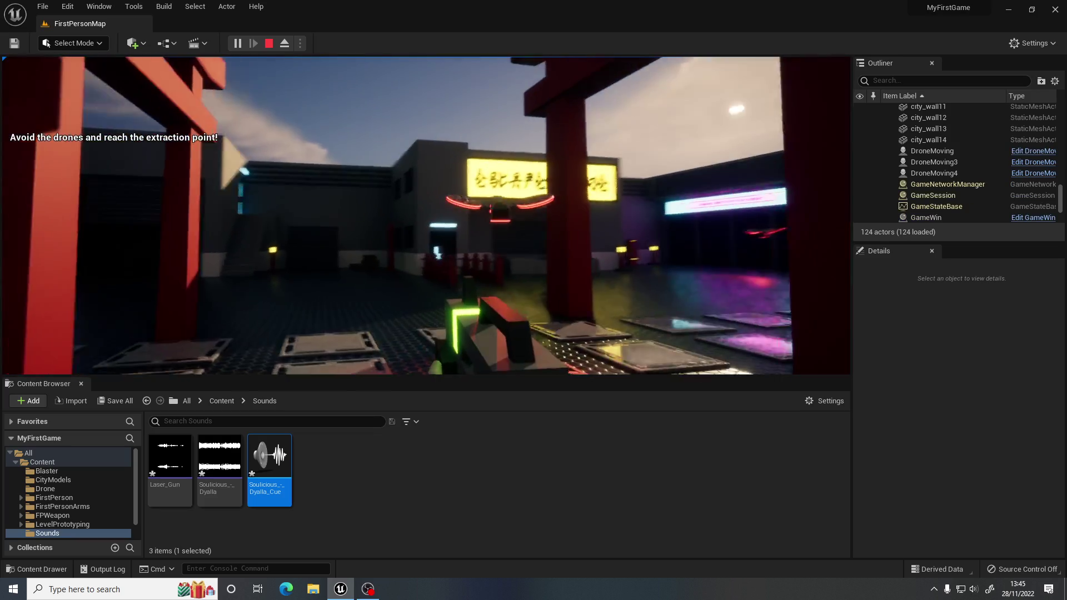
{"action": "key", "text": "w"}
{"action": "left_click", "coordinate": [427, 216]}
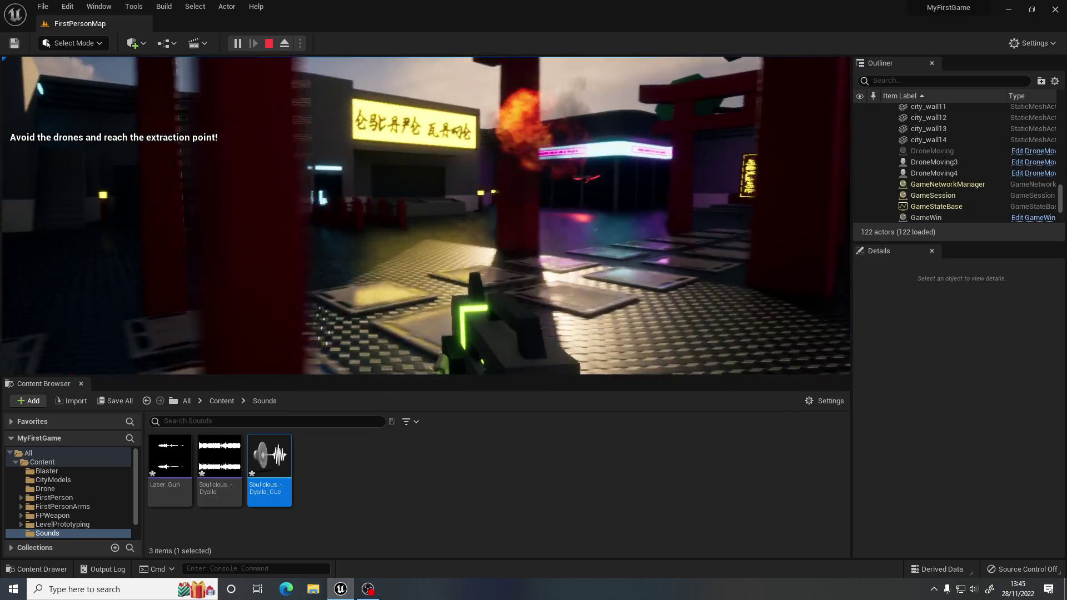
{"action": "left_click", "coordinate": [426, 216]}
{"action": "key", "text": "w"}
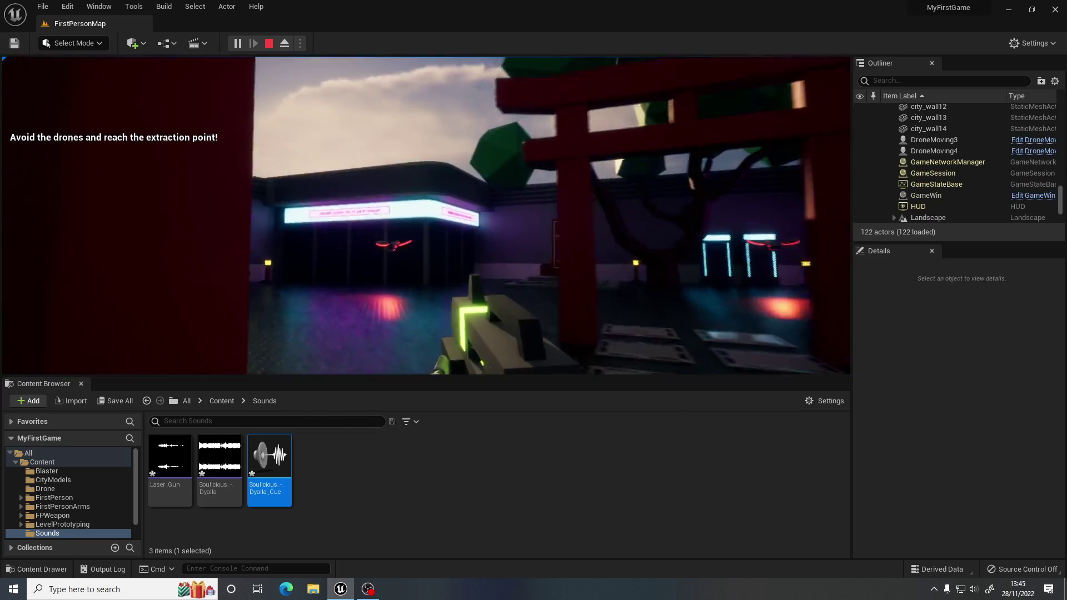
{"action": "left_click", "coordinate": [426, 216]}
{"action": "key", "text": "w"}
{"action": "left_click", "coordinate": [426, 215]}
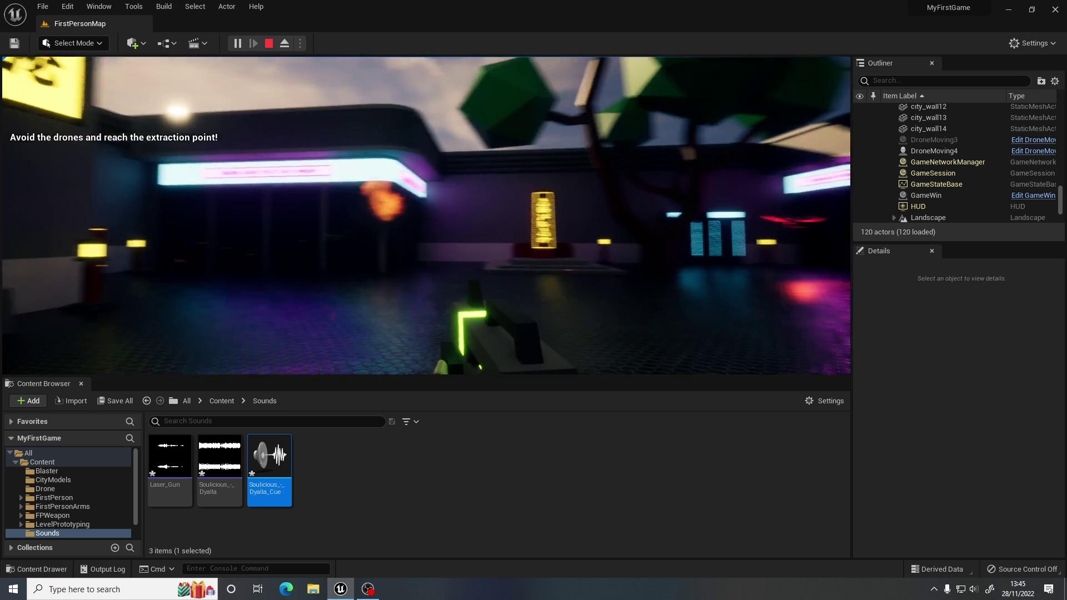
{"action": "key", "text": "w"}
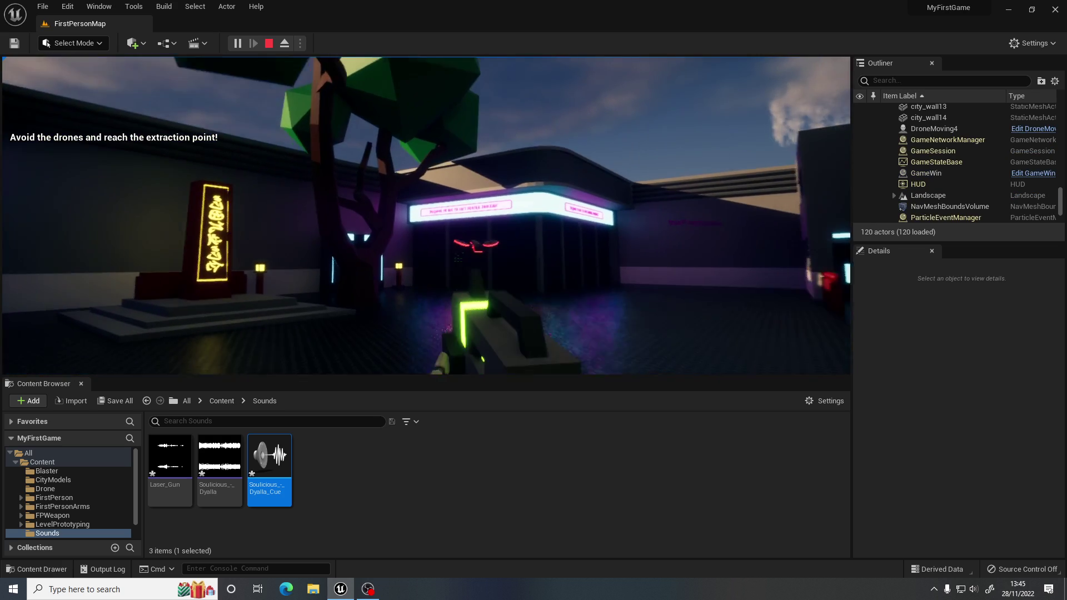
{"action": "key", "text": "Escape"}
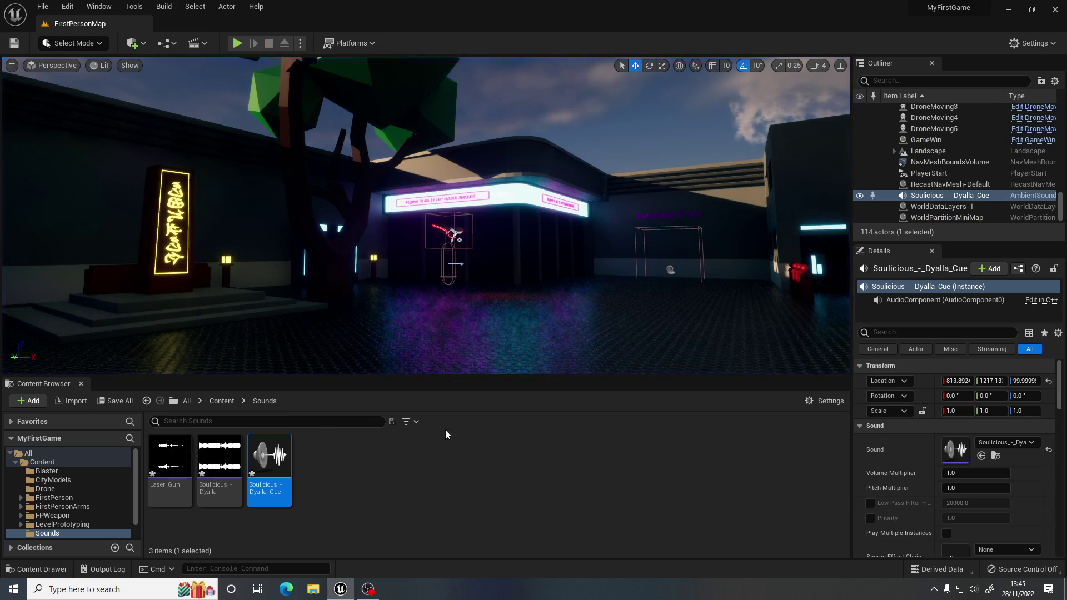
- Enable Override Attenuation in the Soulicious_-_Dyalla_Cue sound cue and return to the level
{"action": "key", "text": "s"}
{"action": "mouse_move", "coordinate": [467, 286]}
{"action": "right_mouse_down"}
{"action": "mouse_move", "coordinate": [464, 303]}
{"action": "mouse_move", "coordinate": [481, 304]}
{"action": "mouse_move", "coordinate": [422, 325]}
{"action": "mouse_move", "coordinate": [444, 283]}
{"action": "mouse_move", "coordinate": [433, 291]}
{"action": "mouse_move", "coordinate": [514, 308]}
{"action": "mouse_move", "coordinate": [439, 292]}
{"action": "mouse_move", "coordinate": [469, 280]}
{"action": "right_mouse_up"}
{"action": "key", "text": "s"}
{"action": "key", "text": "s"}
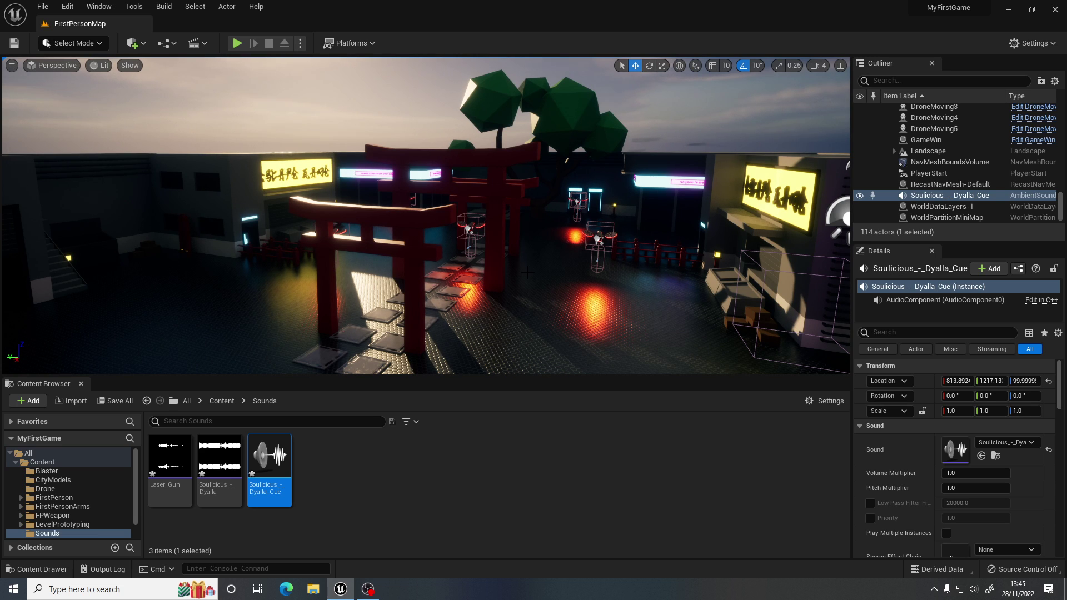
{"action": "right_click_drag", "start_coordinate": [470, 280], "coordinate": [470, 280]}
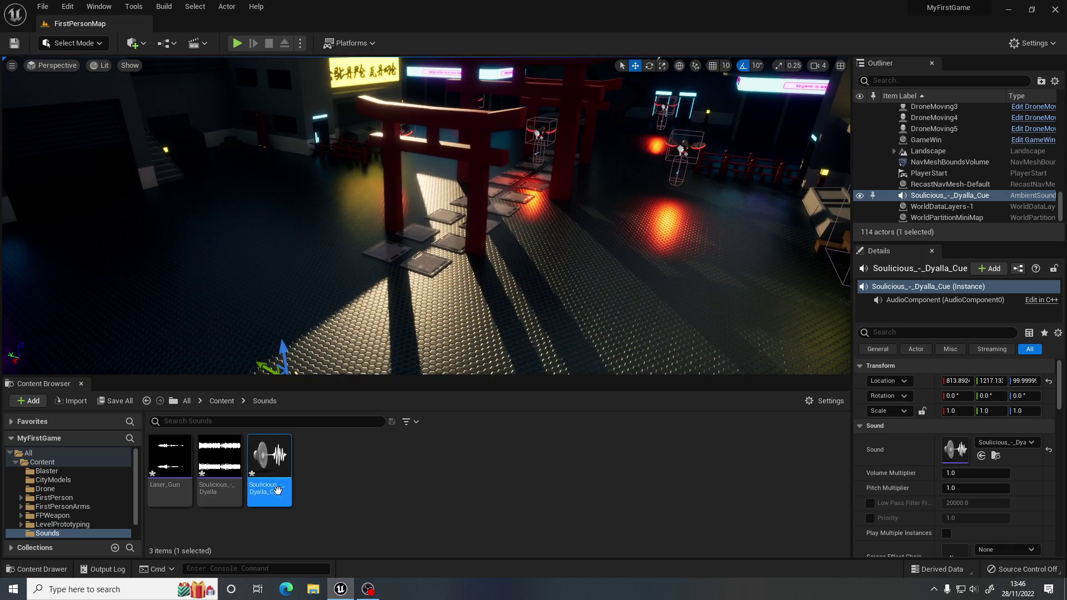
{"action": "key", "text": "f"}
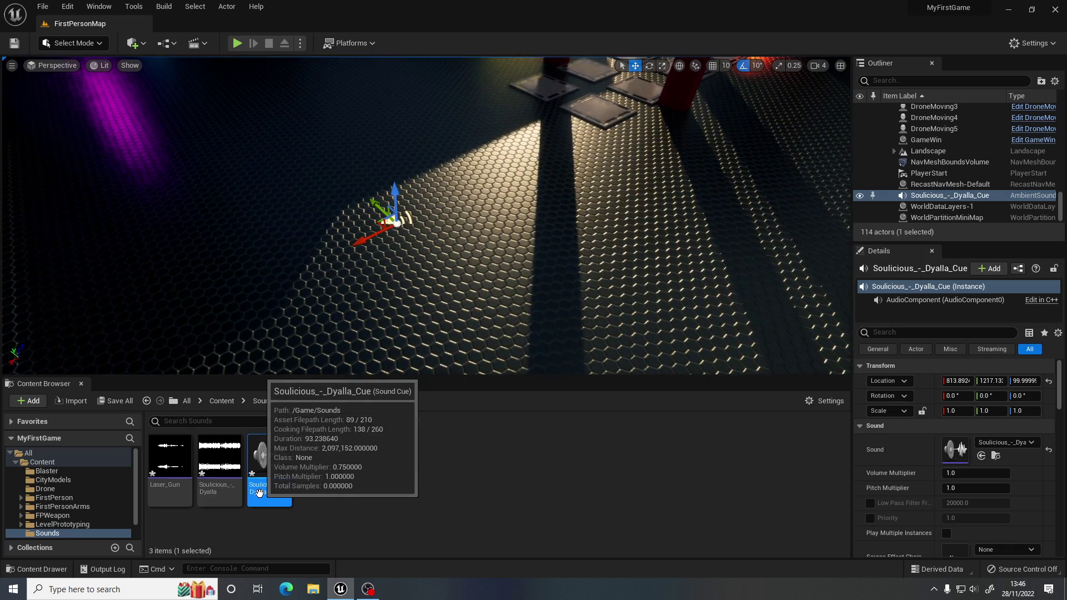
{"action": "double_click", "coordinate": [259, 493]}
{"action": "right_click_drag", "start_coordinate": [540, 258], "coordinate": [465, 175]}
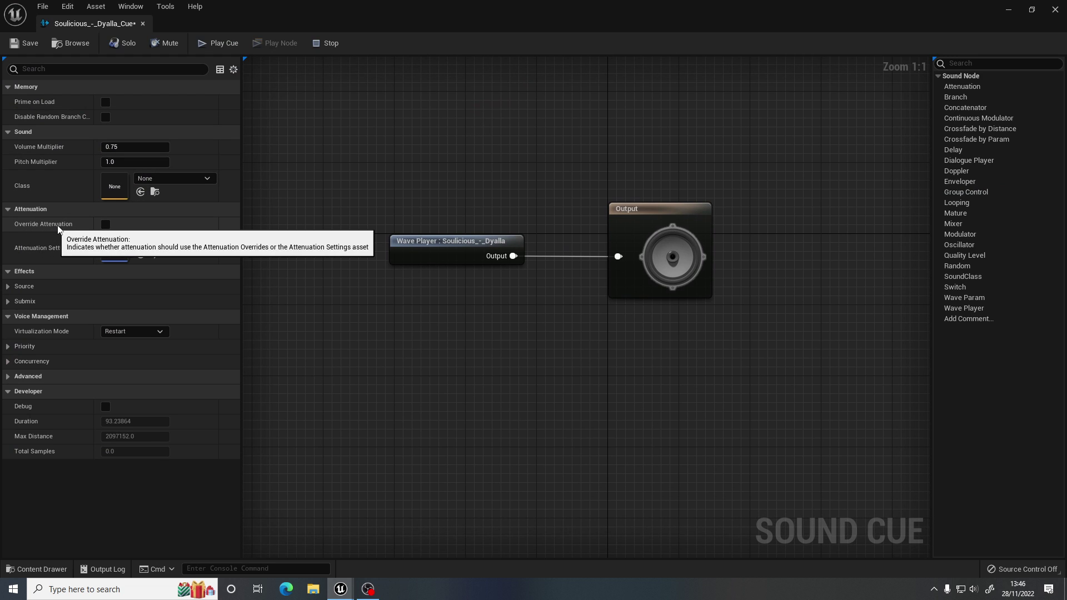
{"action": "left_click", "coordinate": [105, 225]}
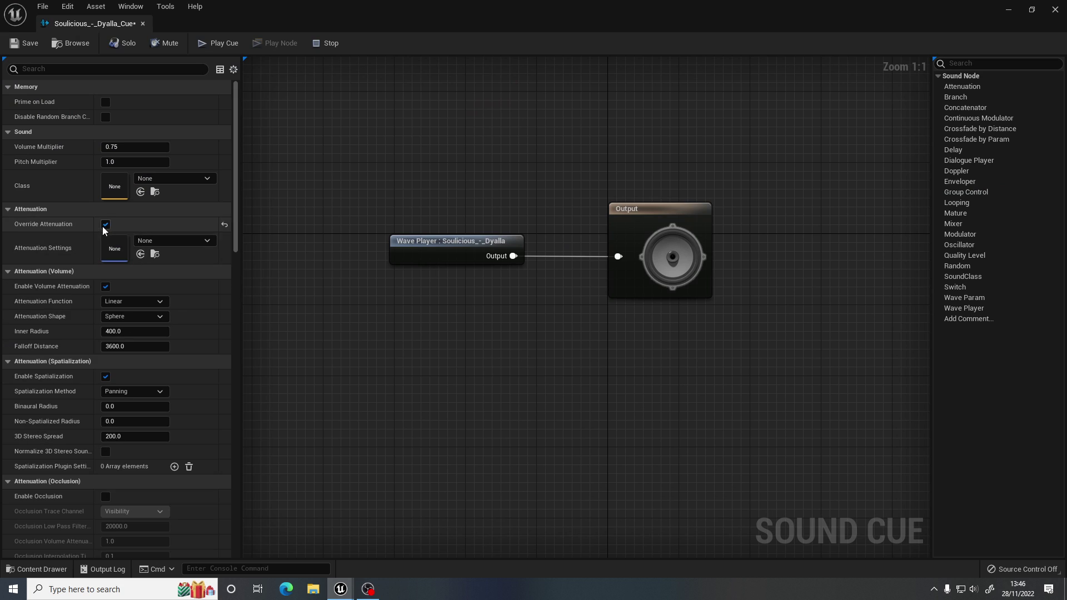
{"action": "left_click", "coordinate": [1010, 11]}
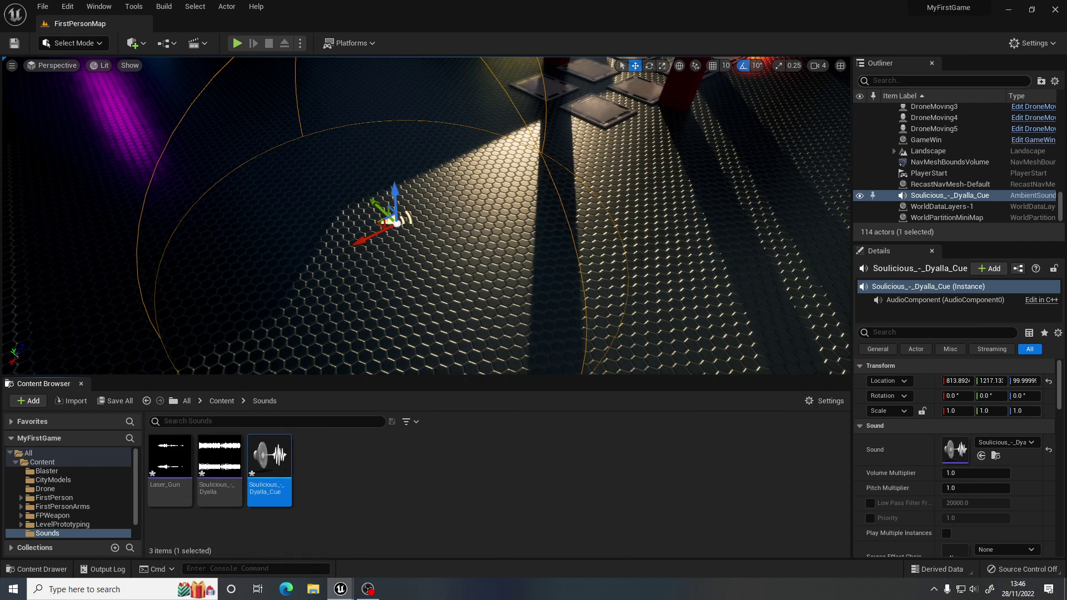
- Set the music cue's attenuation Falloff Distance to 500 and check its range around the placed sound in the level
{"action": "right_click_drag", "start_coordinate": [412, 211], "coordinate": [413, 160]}
{"action": "key", "text": "s"}
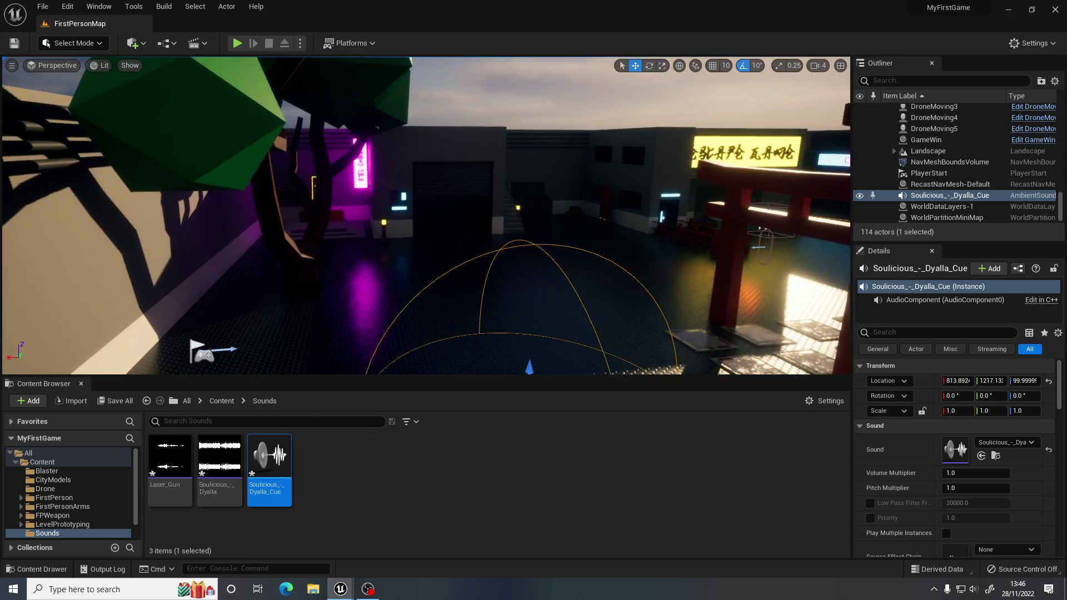
{"action": "mouse_move", "coordinate": [370, 205]}
{"action": "right_mouse_down"}
{"action": "mouse_move", "coordinate": [361, 206]}
{"action": "mouse_move", "coordinate": [378, 225]}
{"action": "right_mouse_up"}
{"action": "double_click", "coordinate": [270, 464]}
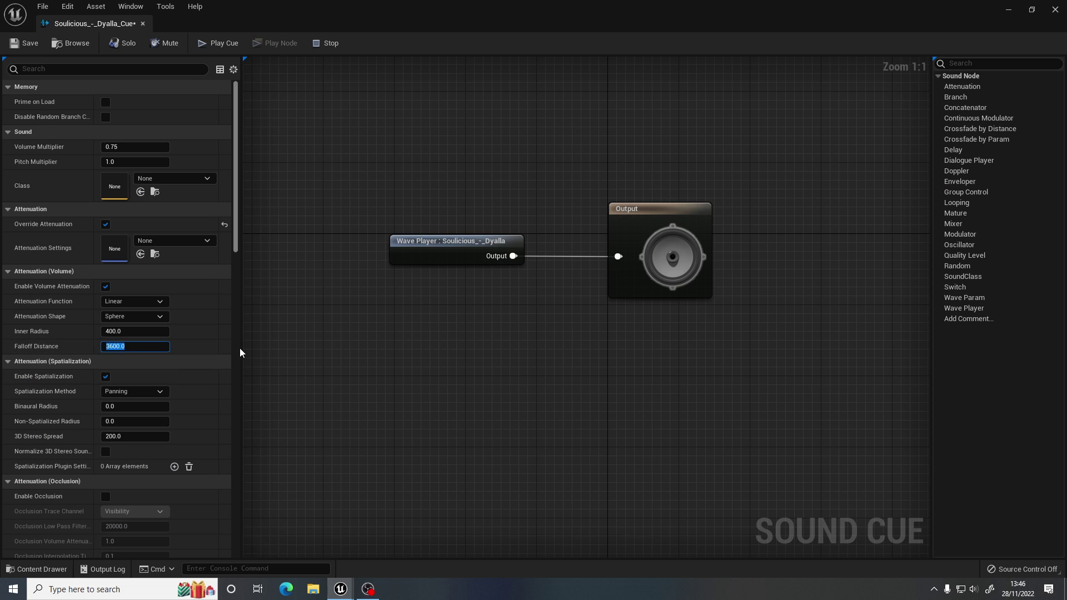
{"action": "type", "text": "500"}
{"action": "key", "text": "Return"}
{"action": "left_click", "coordinate": [145, 347]}
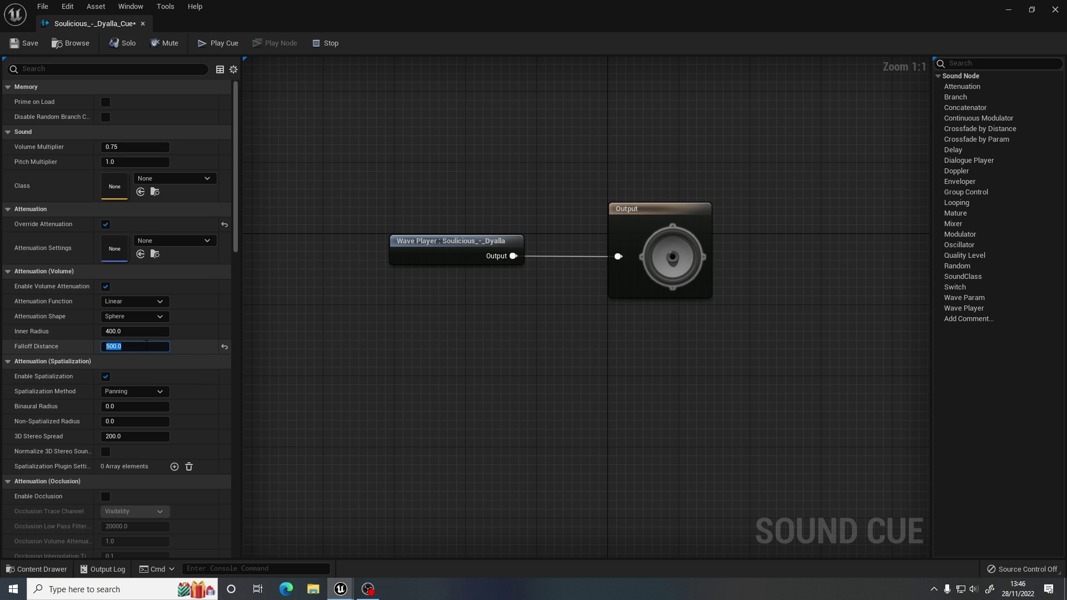
{"action": "left_click", "coordinate": [1010, 9]}
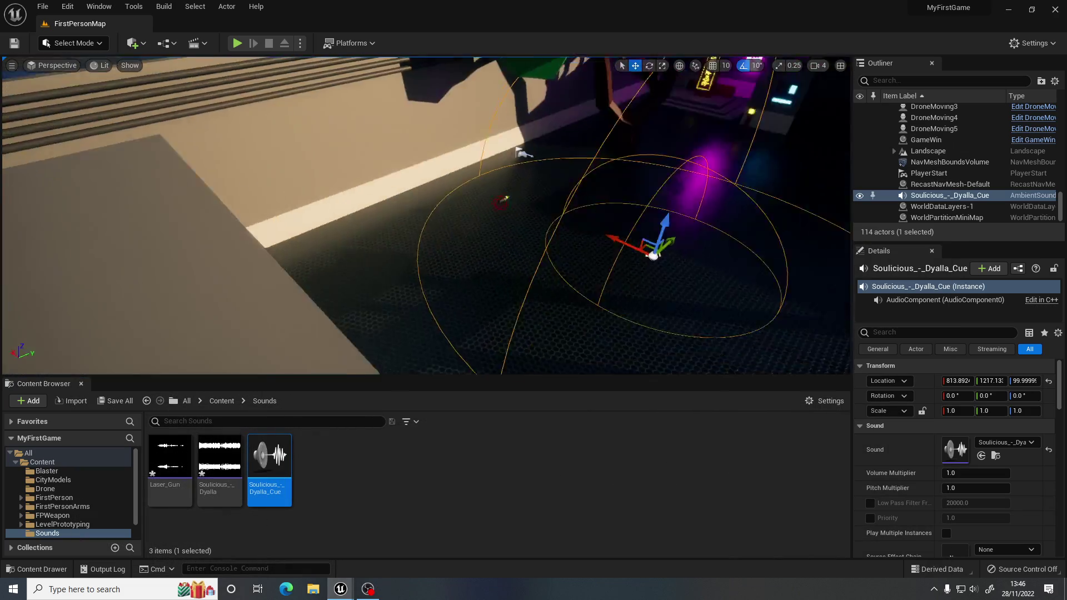
{"action": "right_click_drag", "start_coordinate": [426, 216], "coordinate": [239, 231]}
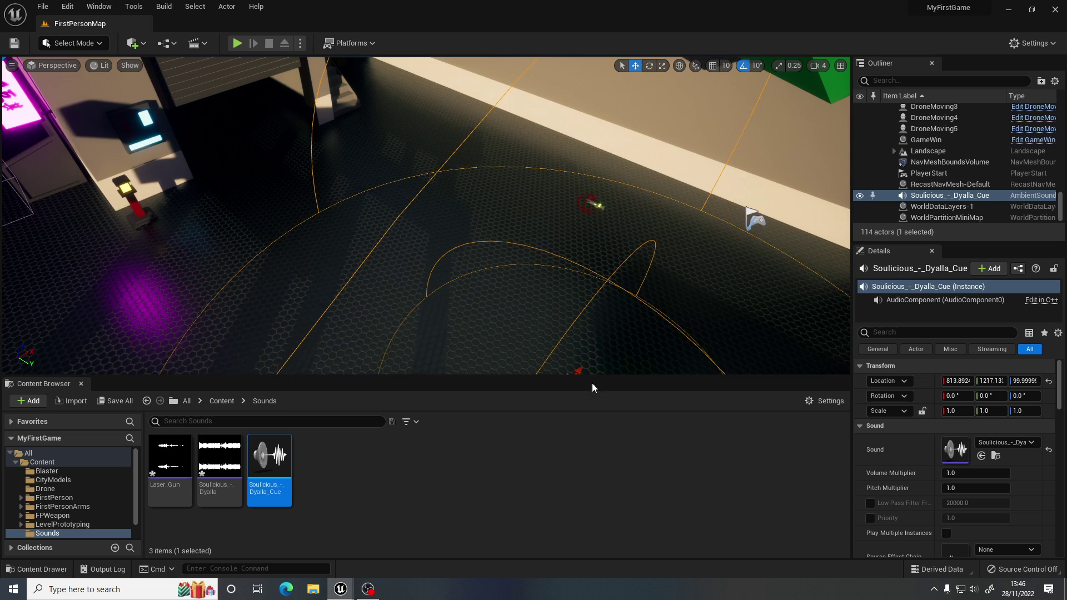
- Move the placed Soulicious_-_Dyalla_Cue sound into the dark garage doorway beside the stairs and inspect its attenuation range there
{"action": "key", "text": "f"}
{"action": "left_click_drag", "start_coordinate": [547, 258], "coordinate": [238, 158]}
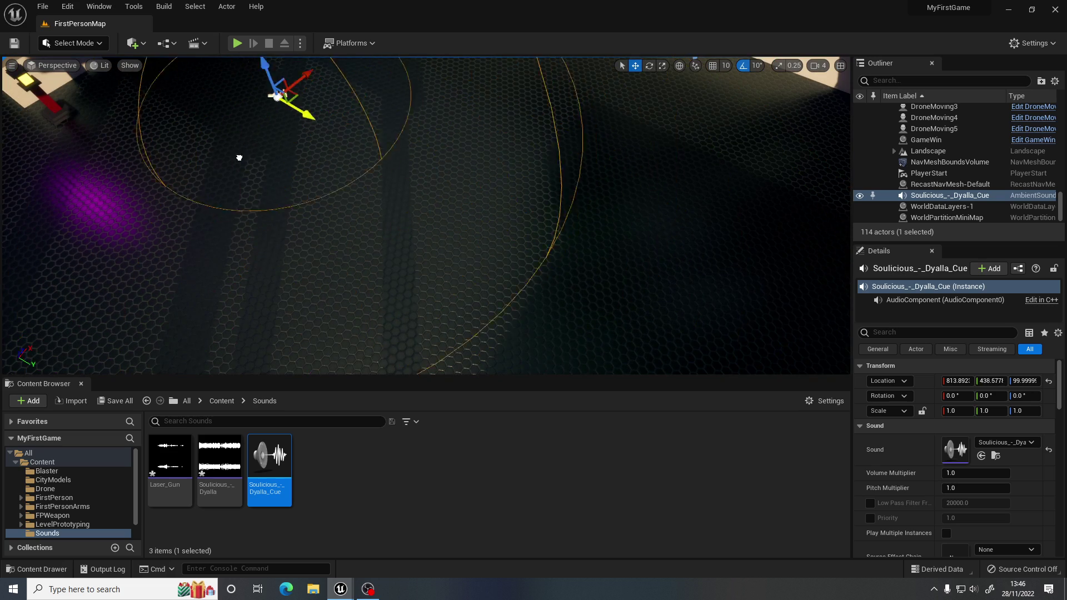
{"action": "right_click_drag", "start_coordinate": [238, 157], "coordinate": [158, 100]}
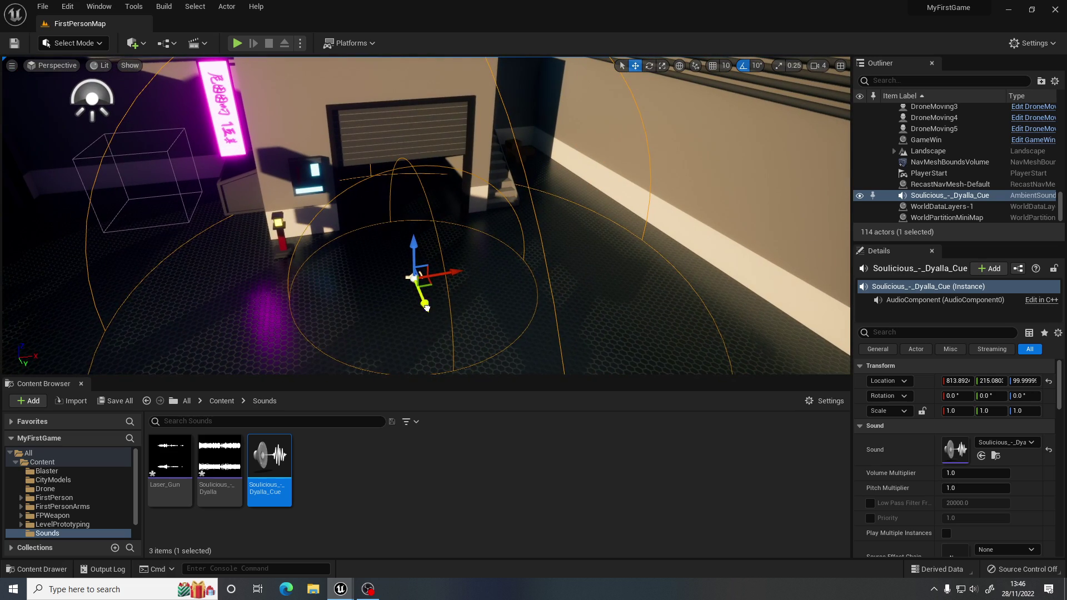
{"action": "left_click_drag", "start_coordinate": [427, 308], "coordinate": [448, 181]}
{"action": "key", "text": "f"}
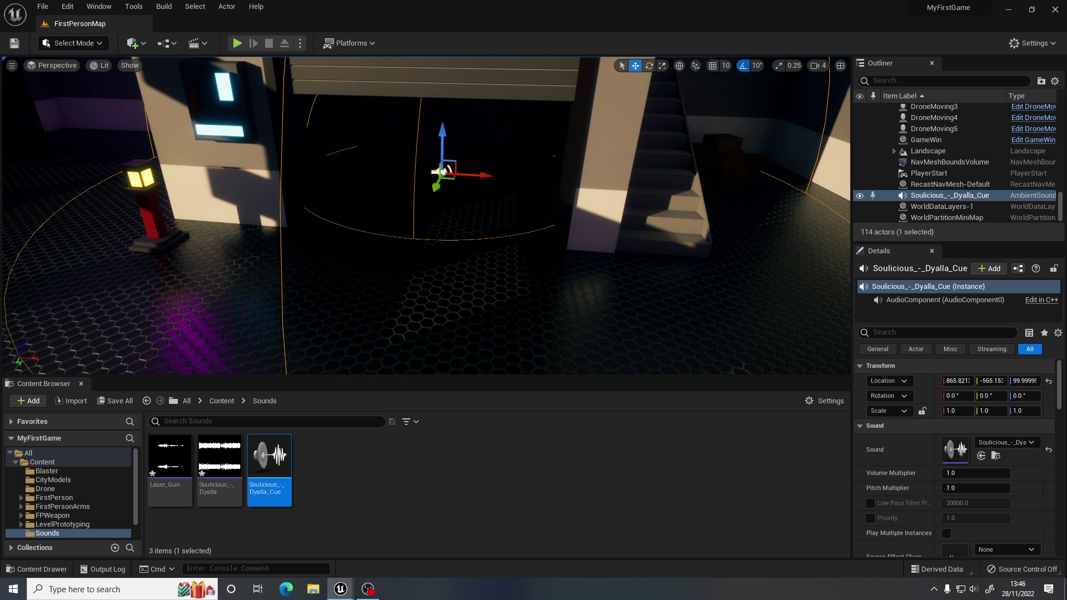
{"action": "key", "text": "s"}
{"action": "right_click_drag", "start_coordinate": [447, 181], "coordinate": [389, 226]}
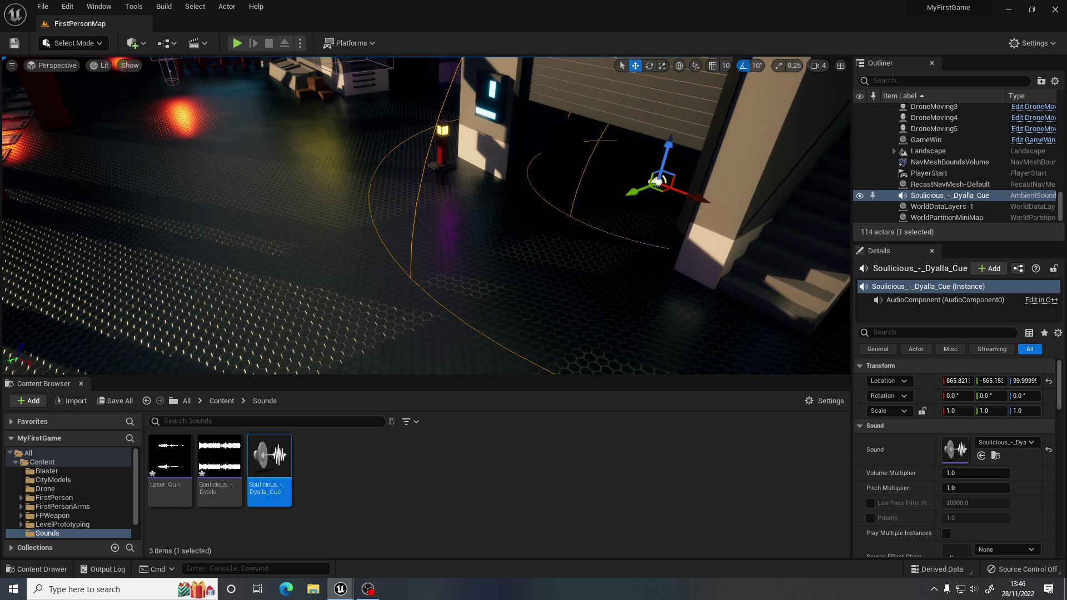
{"action": "right_click_drag", "start_coordinate": [426, 209], "coordinate": [426, 209]}
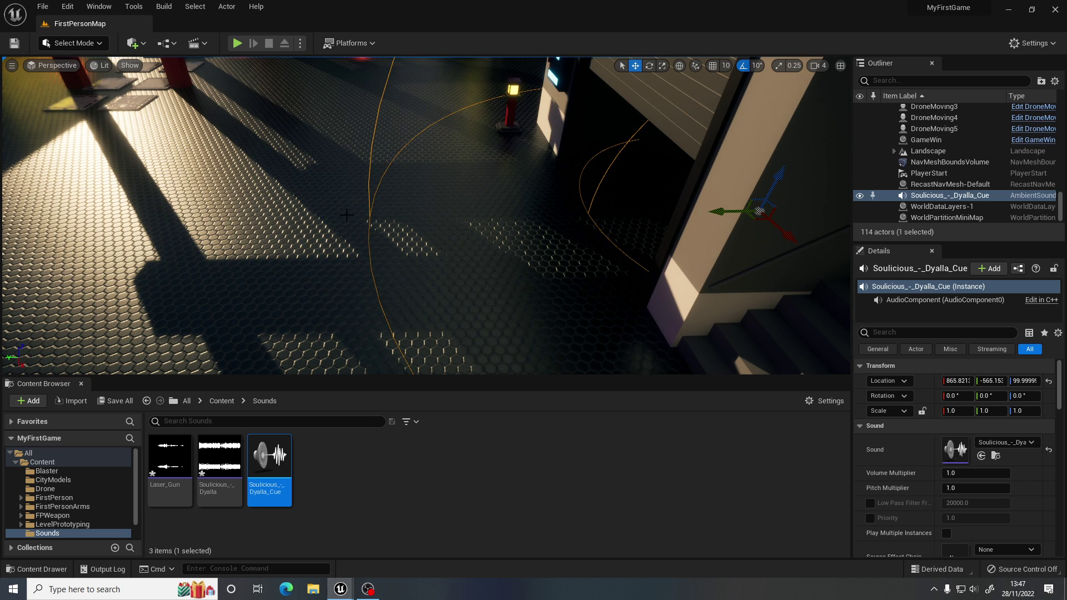
{"action": "right_click_drag", "start_coordinate": [384, 206], "coordinate": [302, 191]}
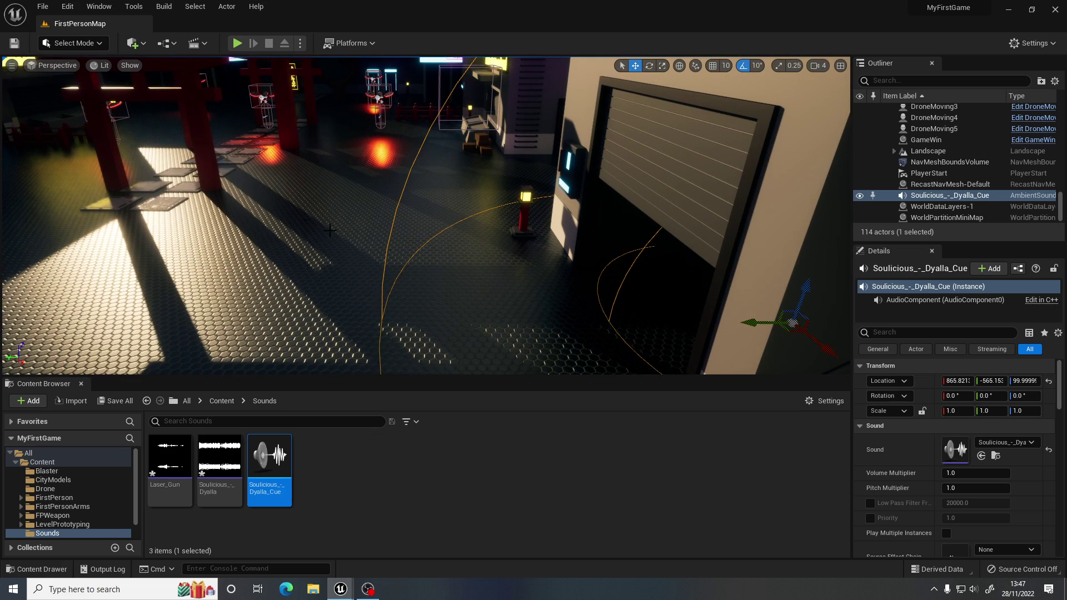
{"action": "right_click_drag", "start_coordinate": [330, 229], "coordinate": [249, 227]}
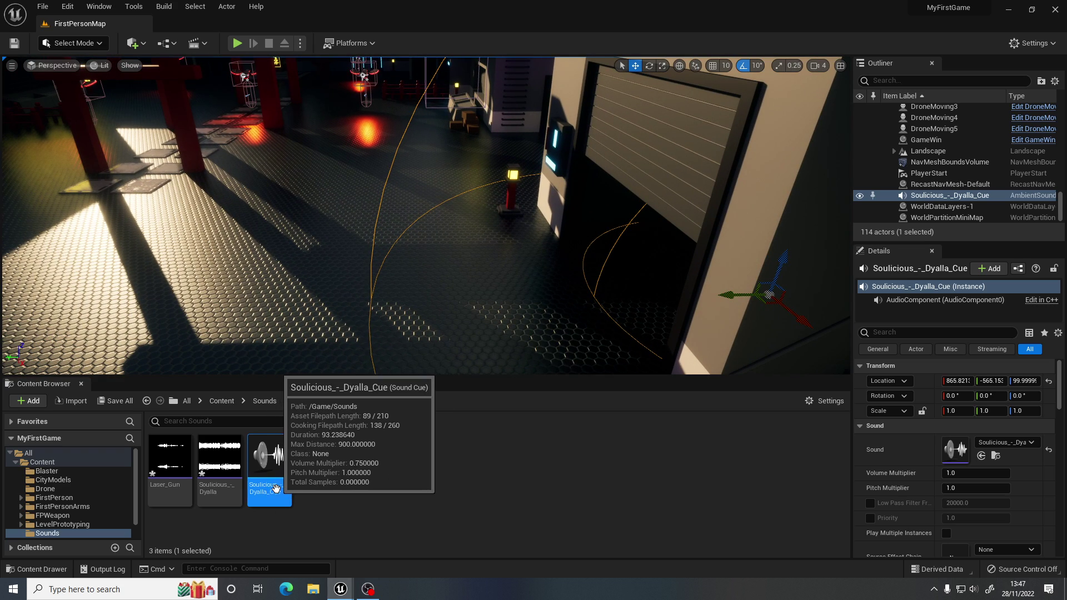
{"action": "right_click_drag", "start_coordinate": [378, 267], "coordinate": [368, 267]}
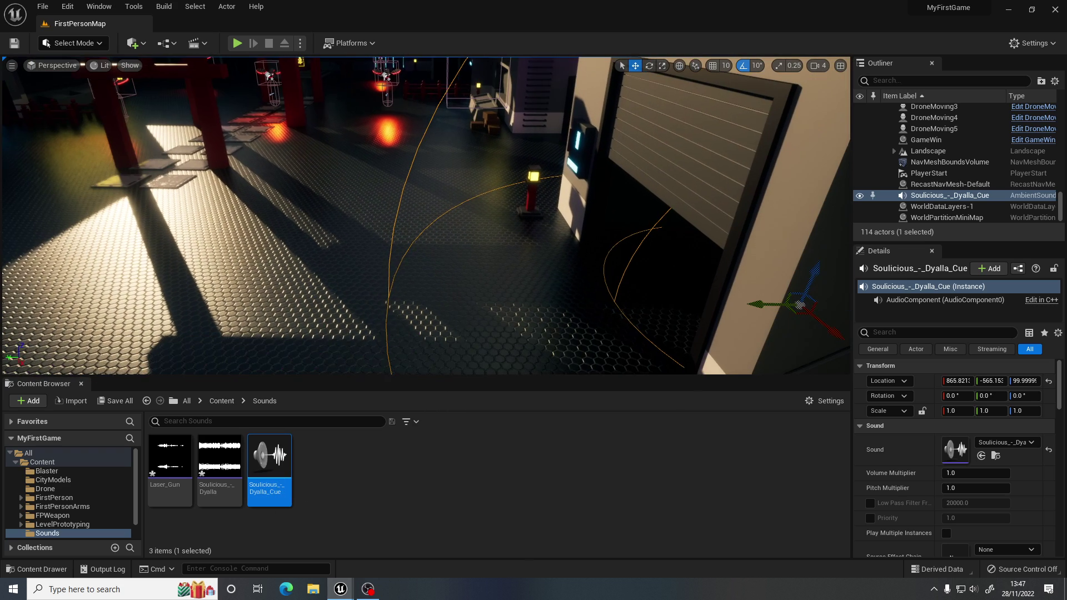
- Enable Looping on the Wave Player node of the Soulicious_-_Dyalla_Cue sound cue, save the cue and return to the level
{"action": "double_click", "coordinate": [269, 492]}
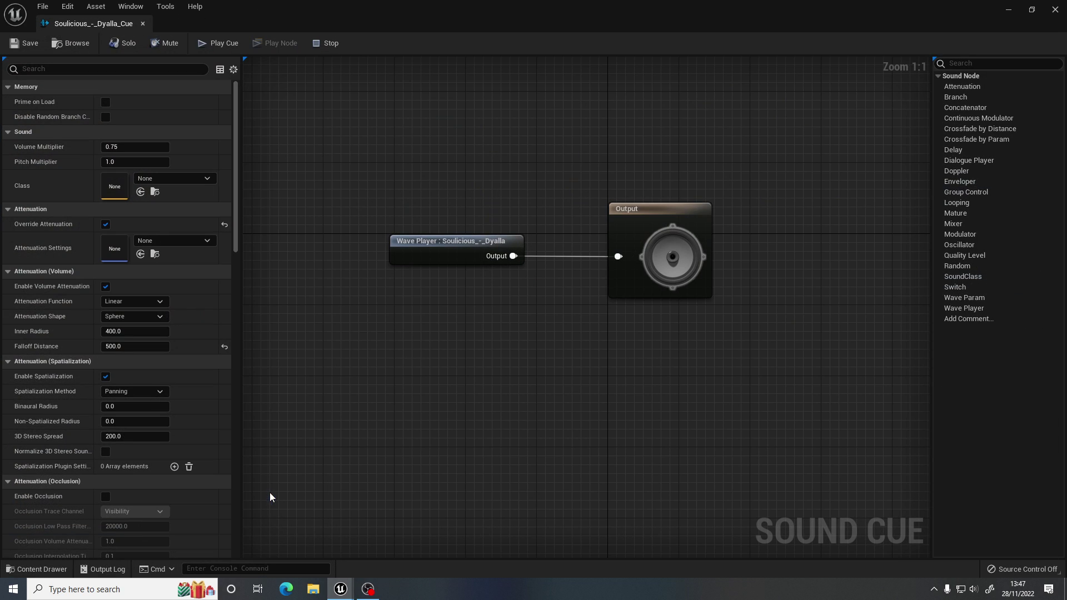
{"action": "left_click", "coordinate": [442, 243]}
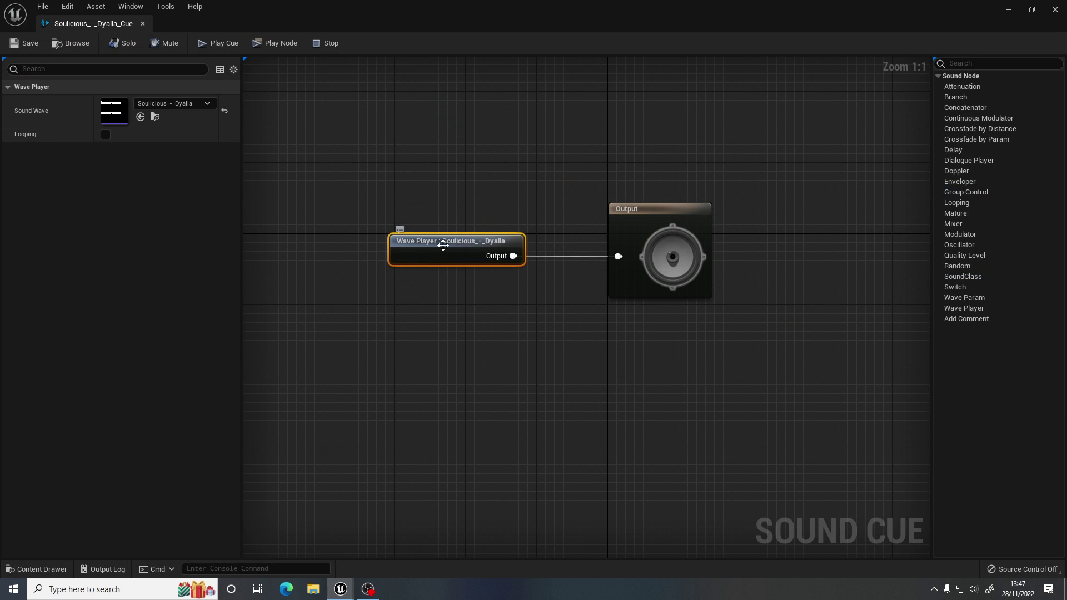
{"action": "left_click_drag", "start_coordinate": [440, 251], "coordinate": [446, 242]}
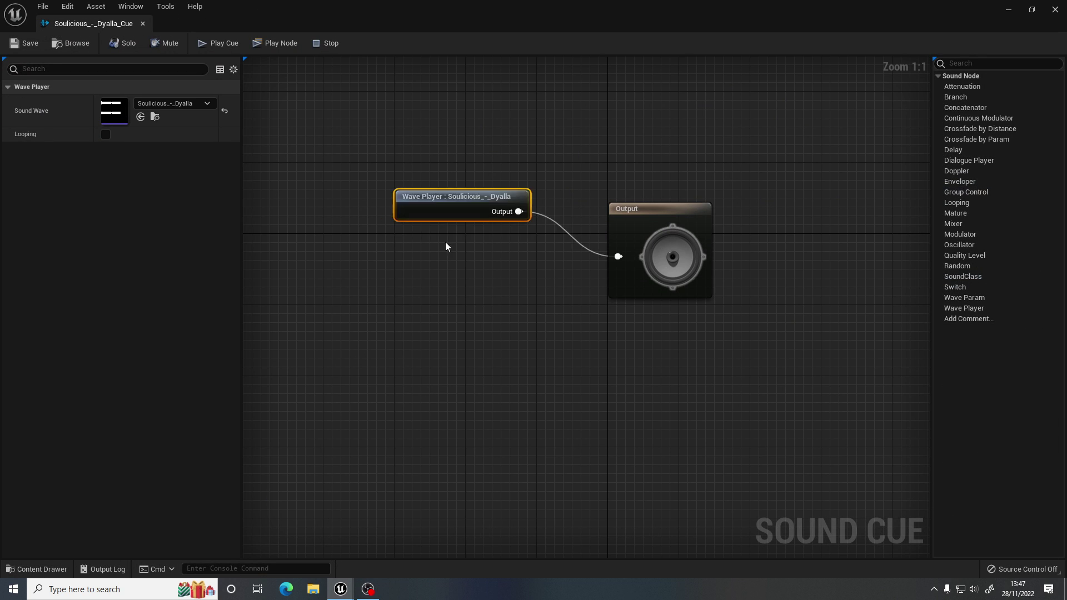
{"action": "left_click", "coordinate": [105, 135]}
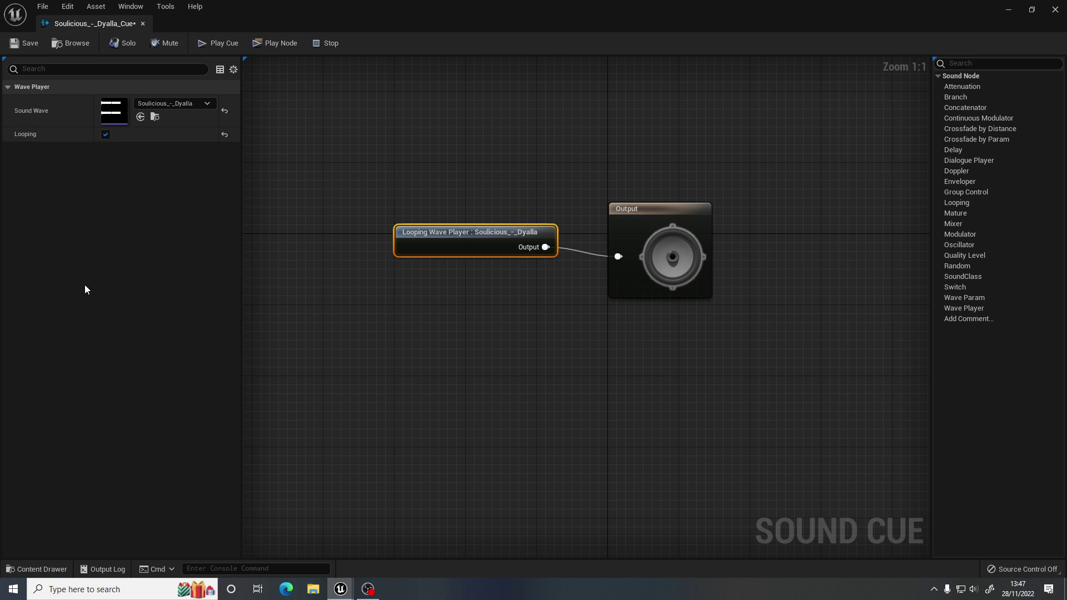
{"action": "left_click", "coordinate": [25, 46]}
{"action": "left_click", "coordinate": [143, 24]}
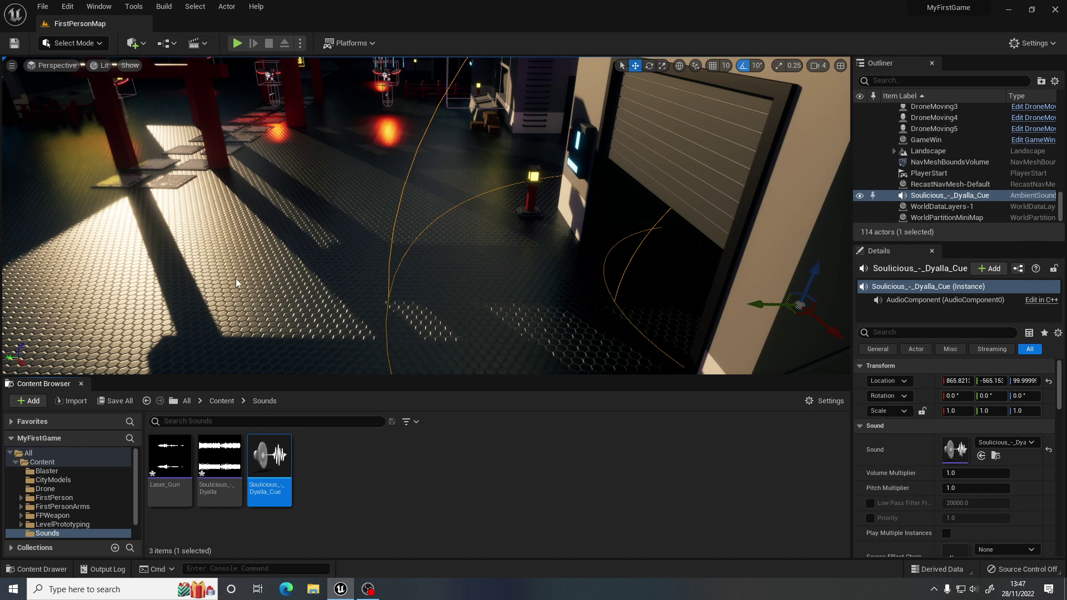
- Play the level, walking in and out of the garage doorway to test how the music fades with distance, and end the session
{"action": "left_click", "coordinate": [238, 43]}
{"action": "key", "text": "w"}
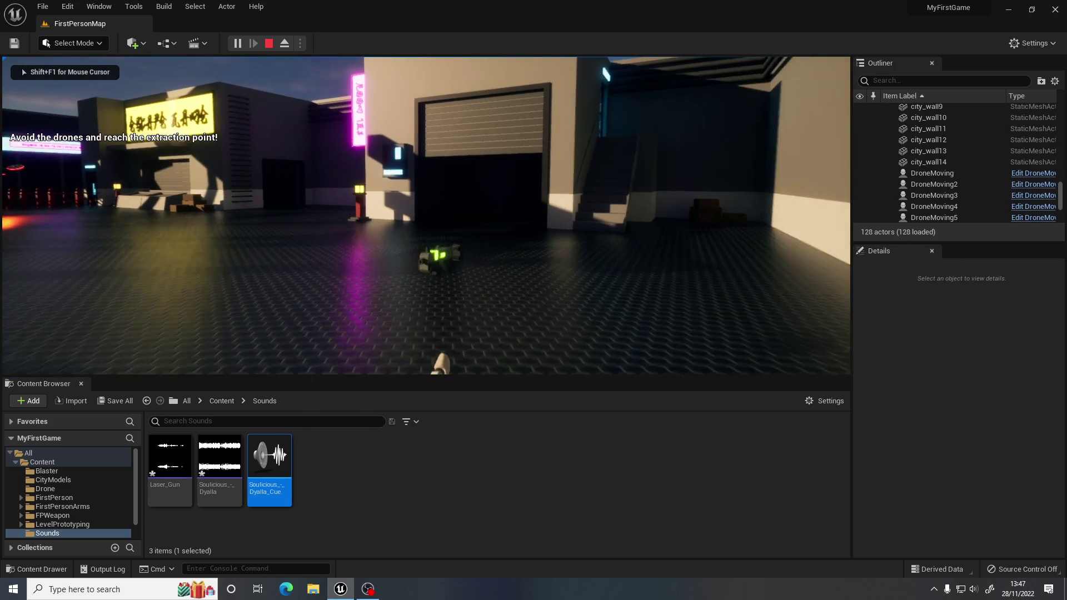
{"action": "key", "text": "w"}
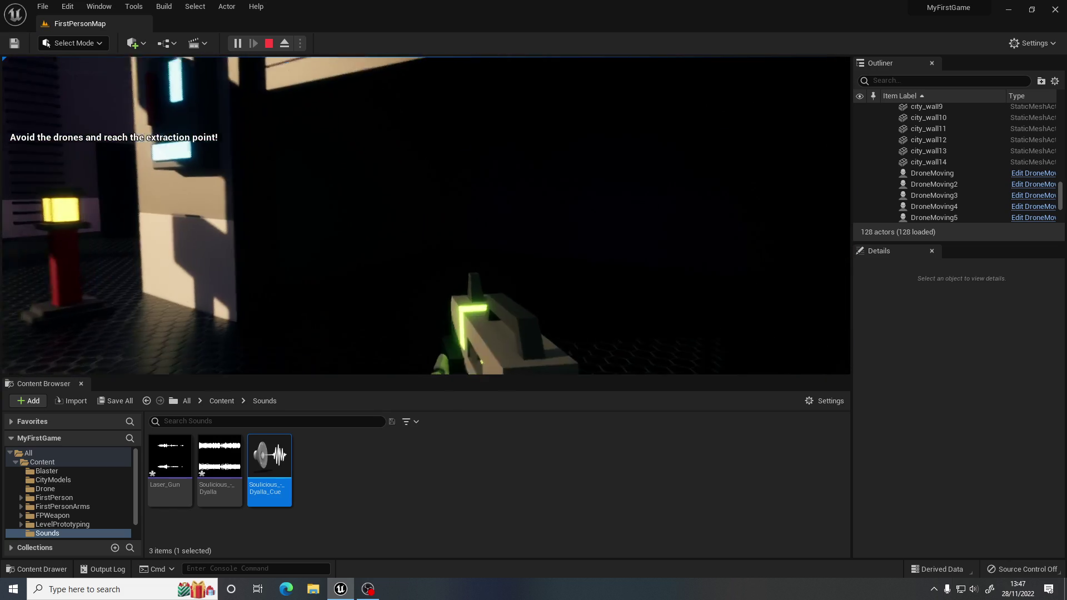
{"action": "key", "text": "w"}
{"action": "key", "text": "s"}
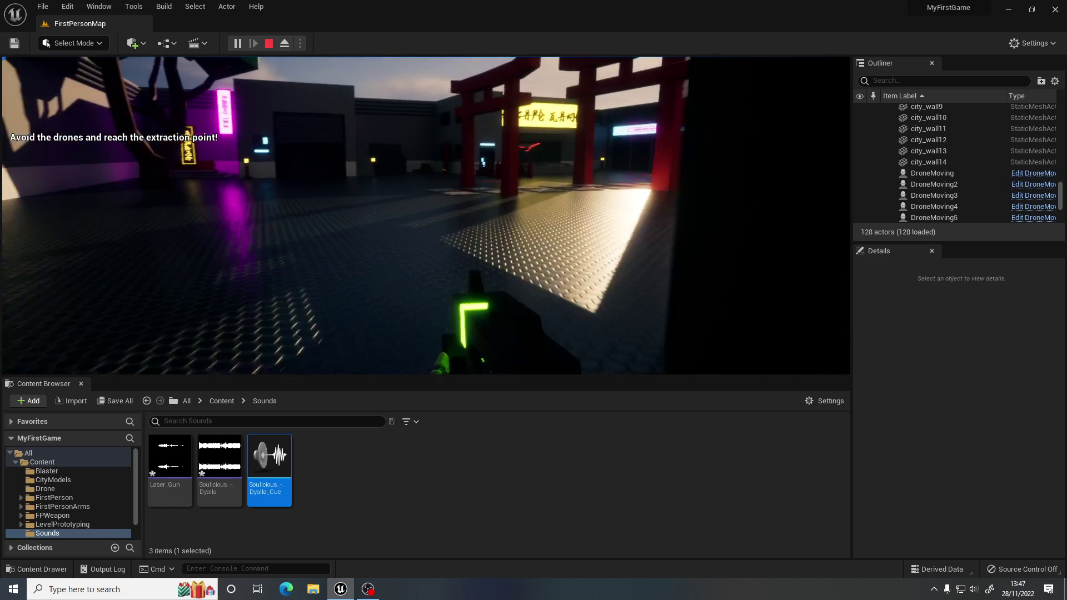
{"action": "key", "text": "w"}
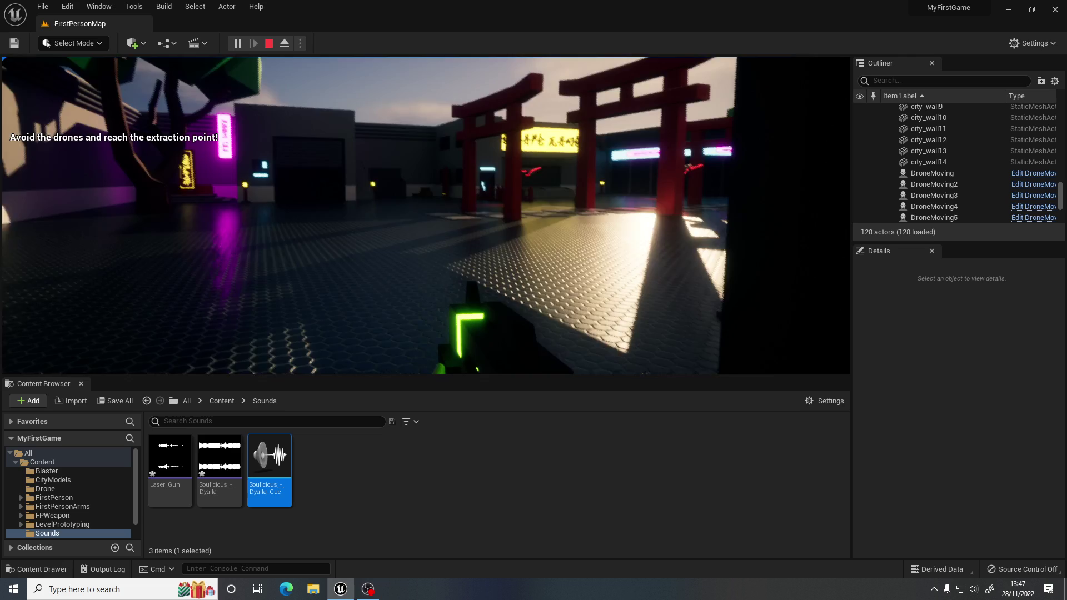
{"action": "key", "text": "w"}
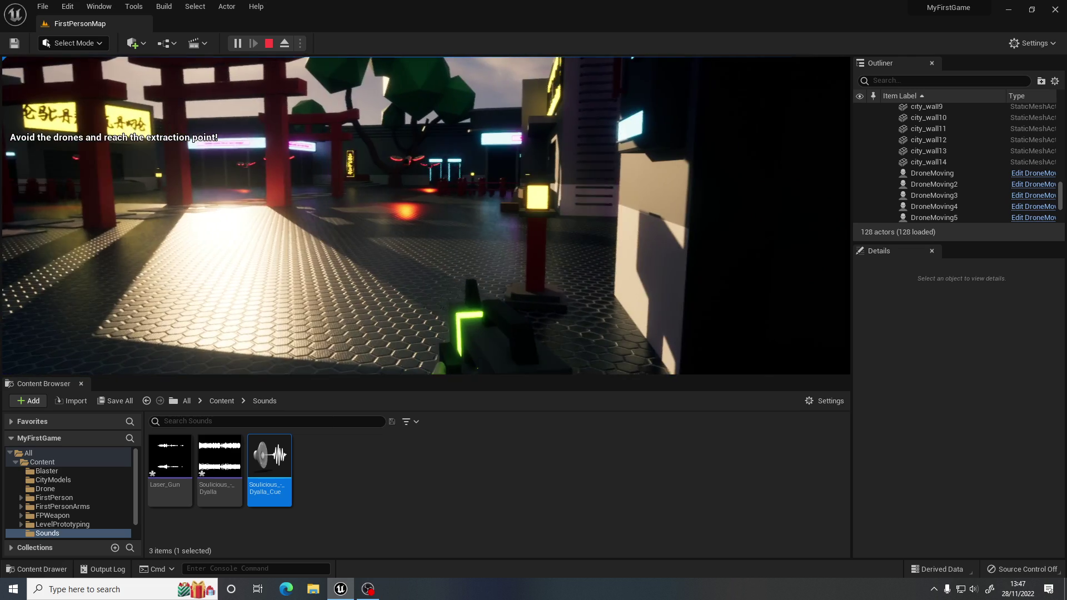
{"action": "key", "text": "w"}
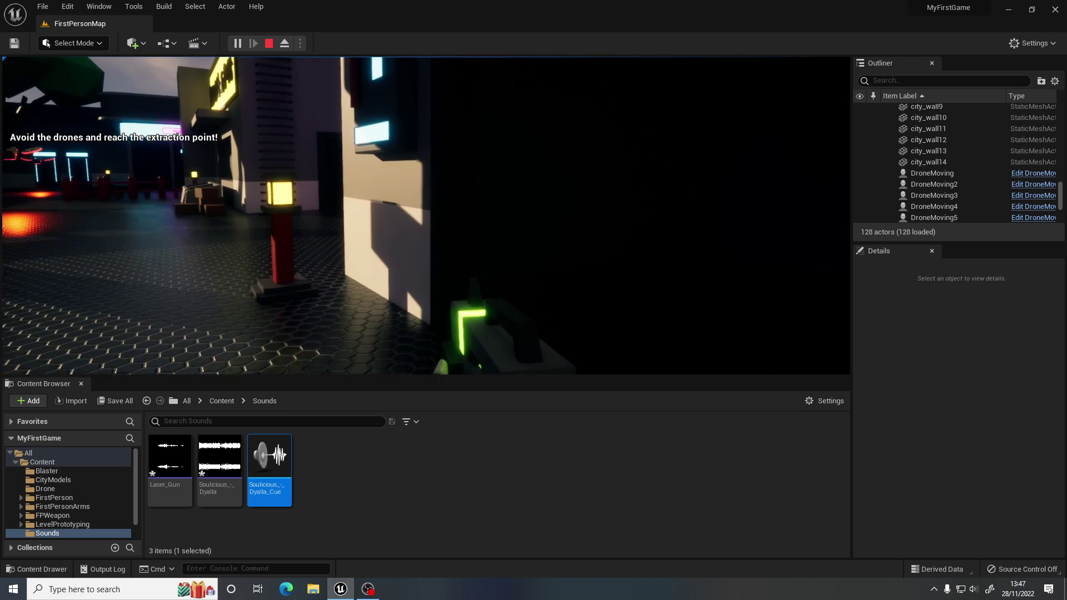
{"action": "key", "text": "w"}
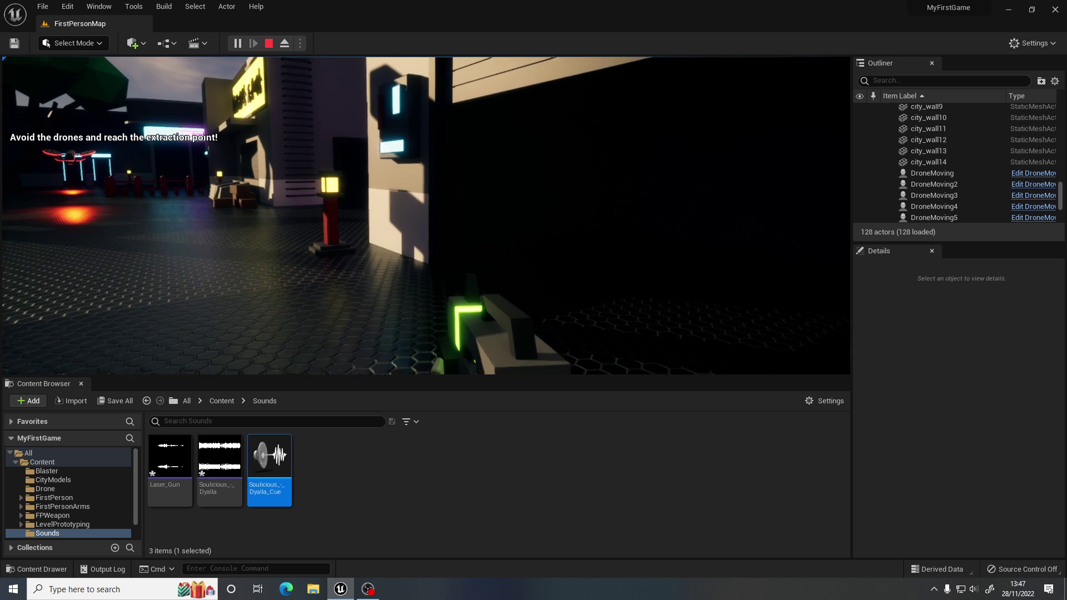
{"action": "key", "text": "s"}
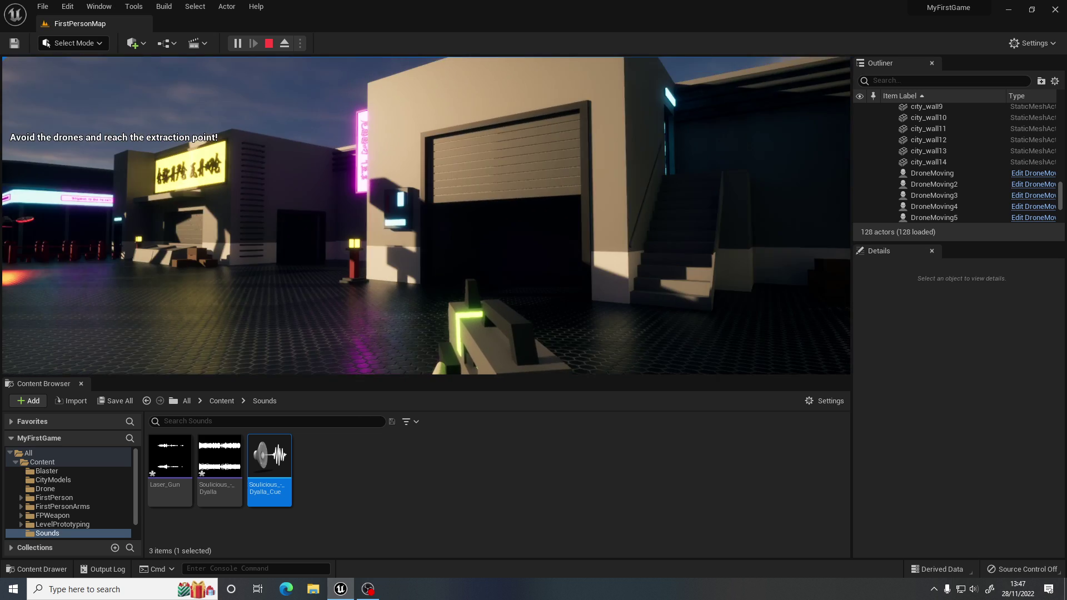
{"action": "key", "text": "d"}
{"action": "key", "text": "w"}
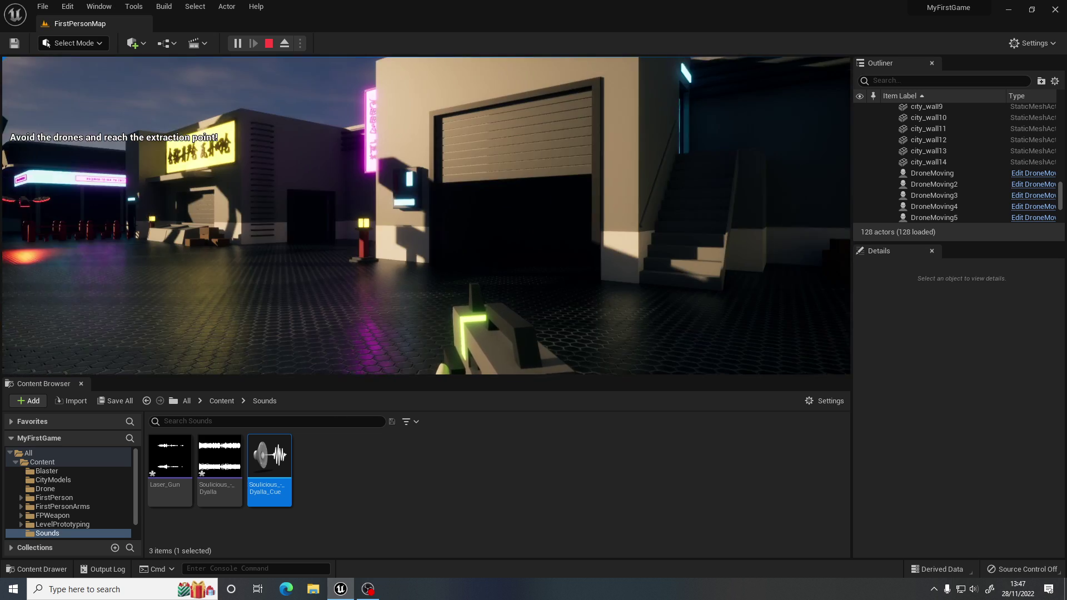
{"action": "key", "text": "w"}
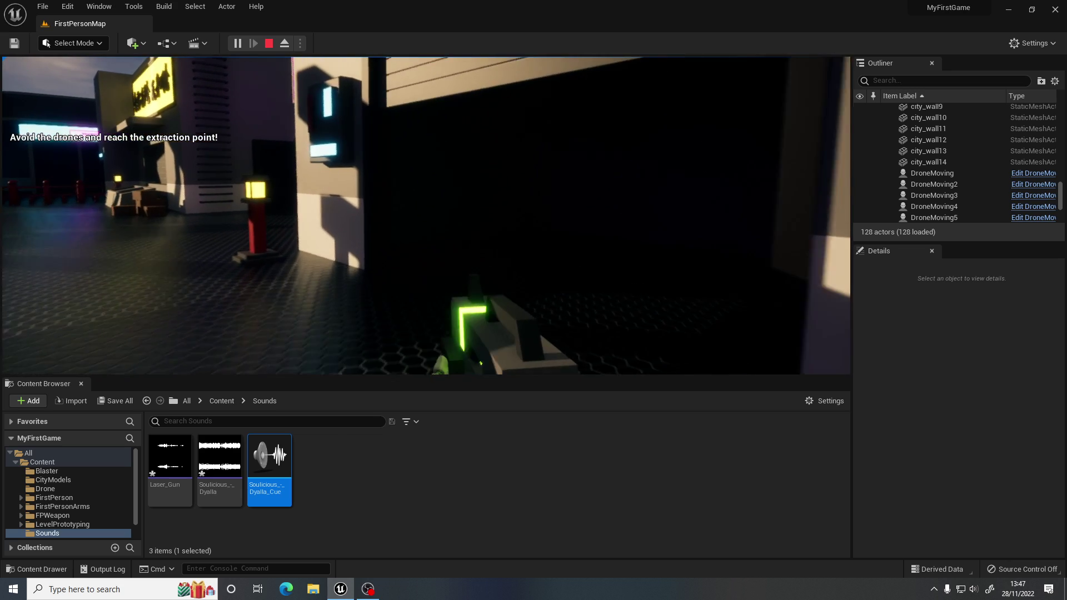
{"action": "key", "text": "s"}
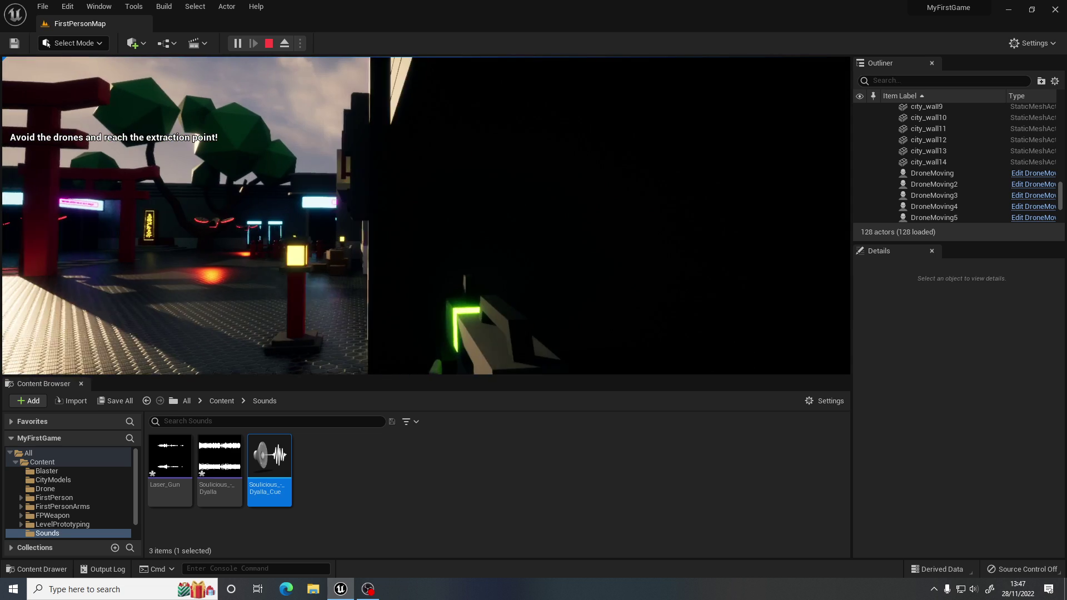
{"action": "key", "text": "w"}
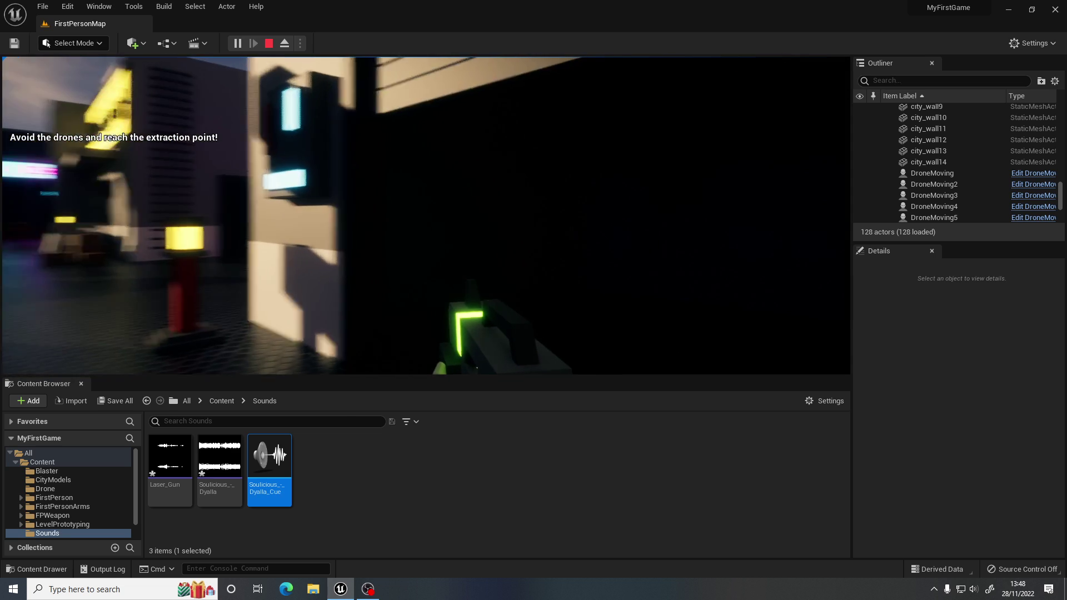
{"action": "key", "text": "s"}
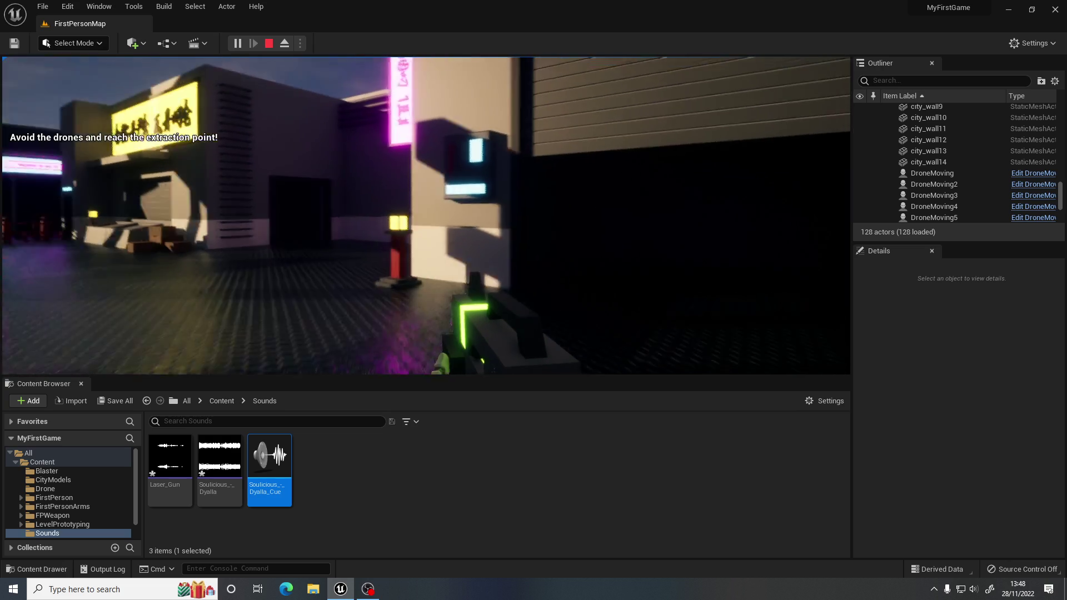
{"action": "key", "text": "d"}
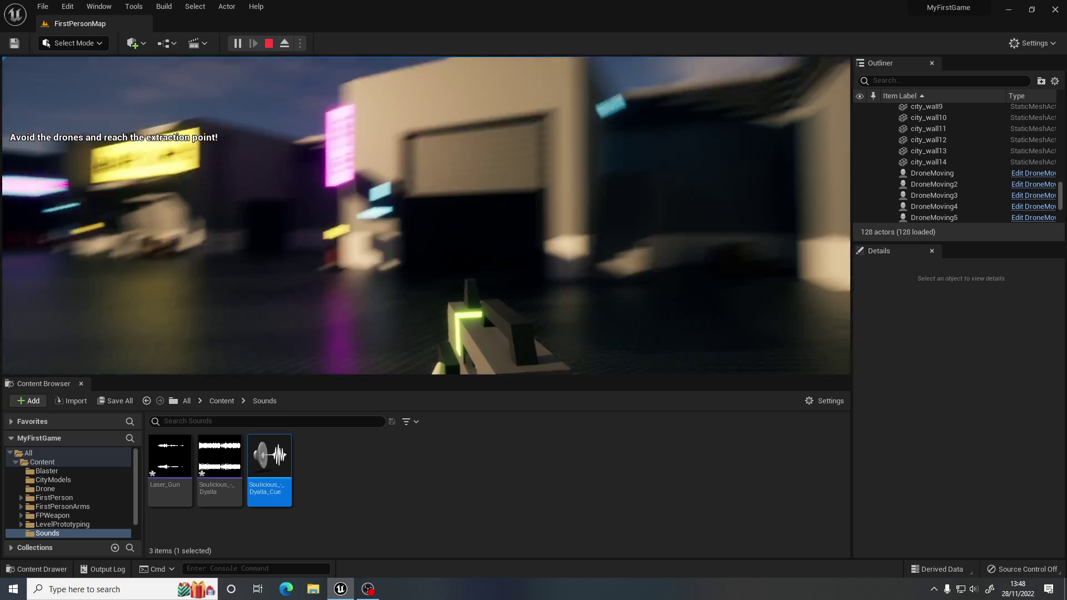
{"action": "key", "text": "a"}
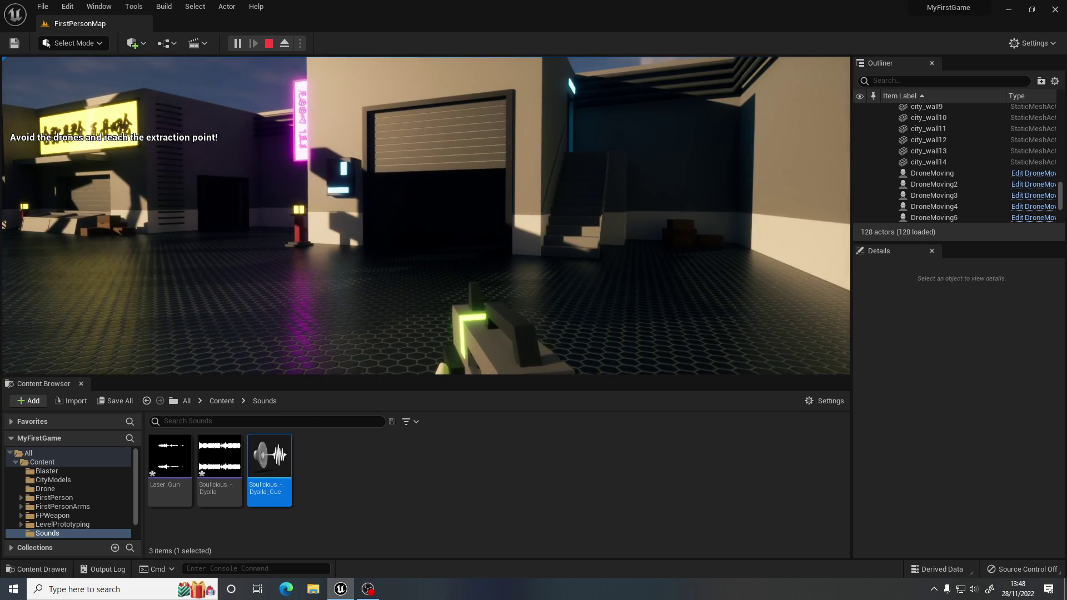
{"action": "key", "text": "w"}
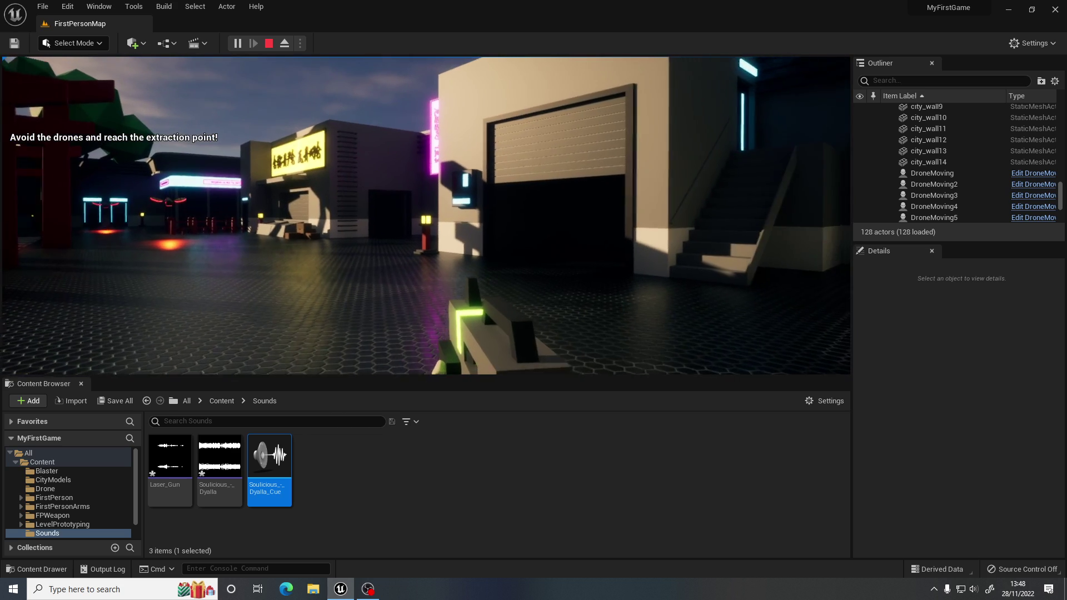
{"action": "key", "text": "d"}
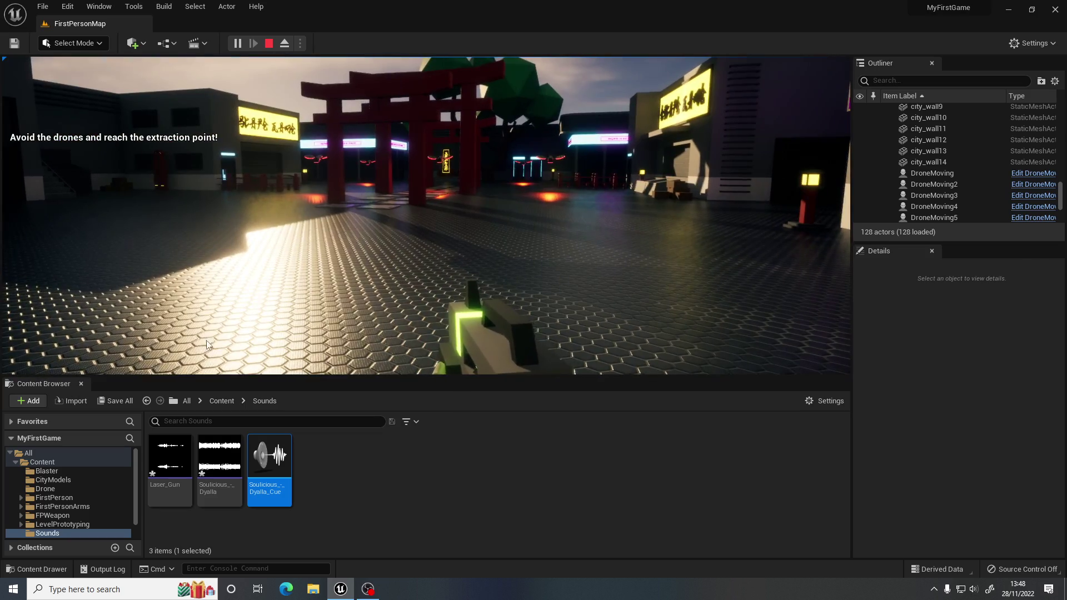
{"action": "key", "text": "Escape"}
{"action": "right_click_drag", "start_coordinate": [209, 346], "coordinate": [400, 339]}
{"action": "key", "text": "w"}
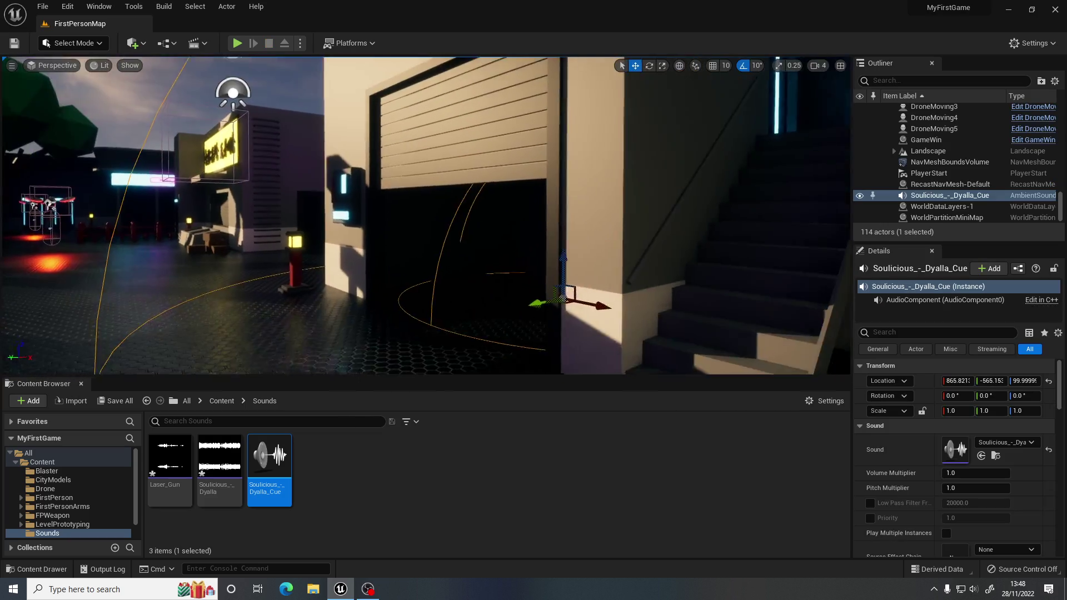
{"action": "left_click_drag", "start_coordinate": [400, 339], "coordinate": [334, 330]}
{"action": "key", "text": "w"}
{"action": "right_click_drag", "start_coordinate": [333, 331], "coordinate": [208, 332]}
{"action": "key", "text": "s"}
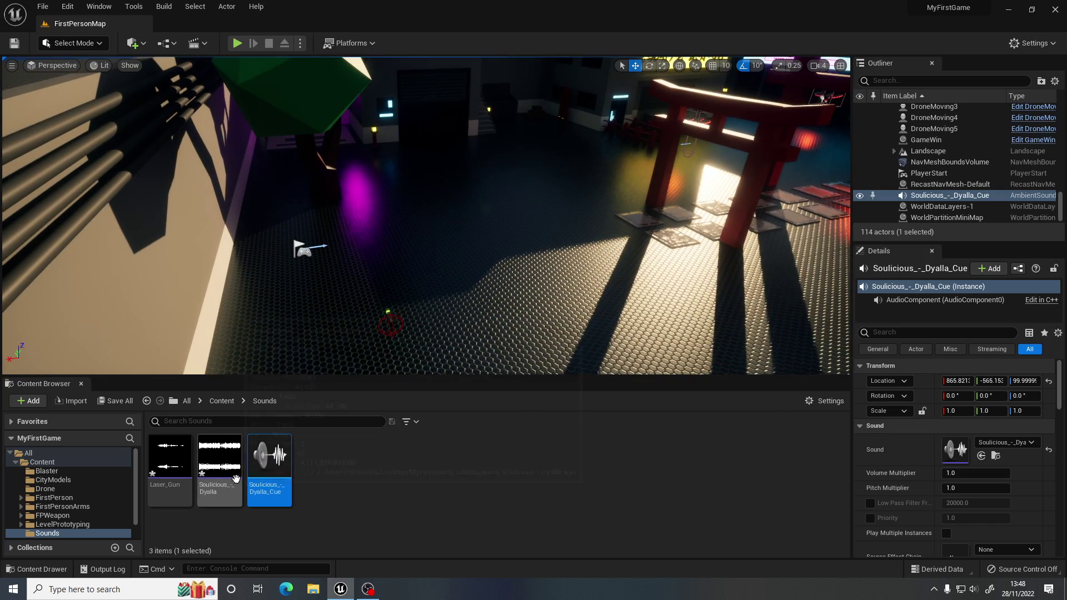
- Open the DroneMoving blueprint from the Drone folder and move the Play Sound 2D node slightly above the Destroy Actor node's level
{"action": "left_click", "coordinate": [44, 488]}
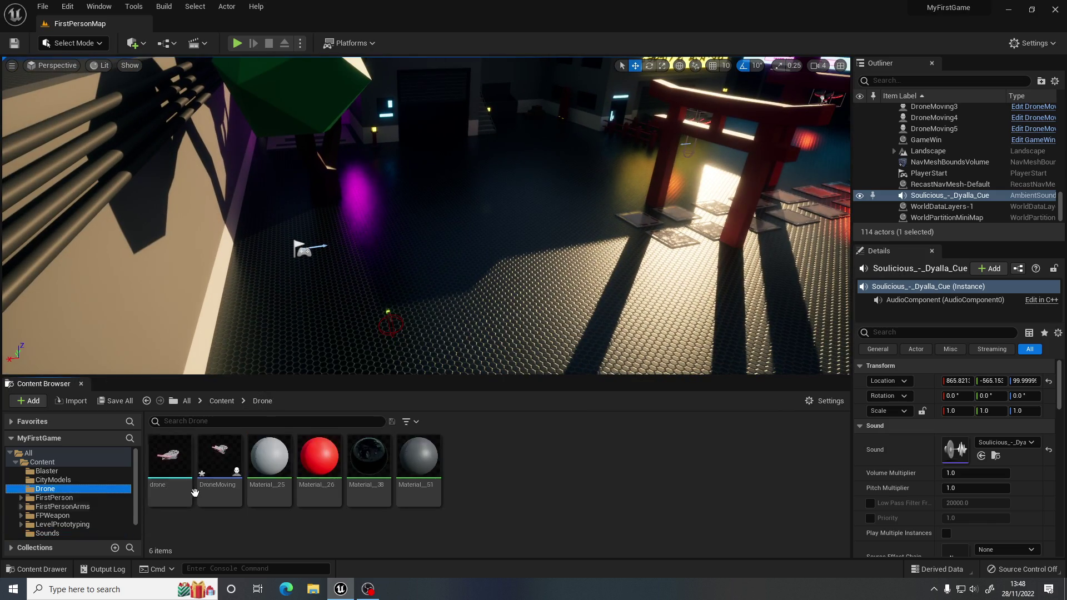
{"action": "double_click", "coordinate": [216, 455]}
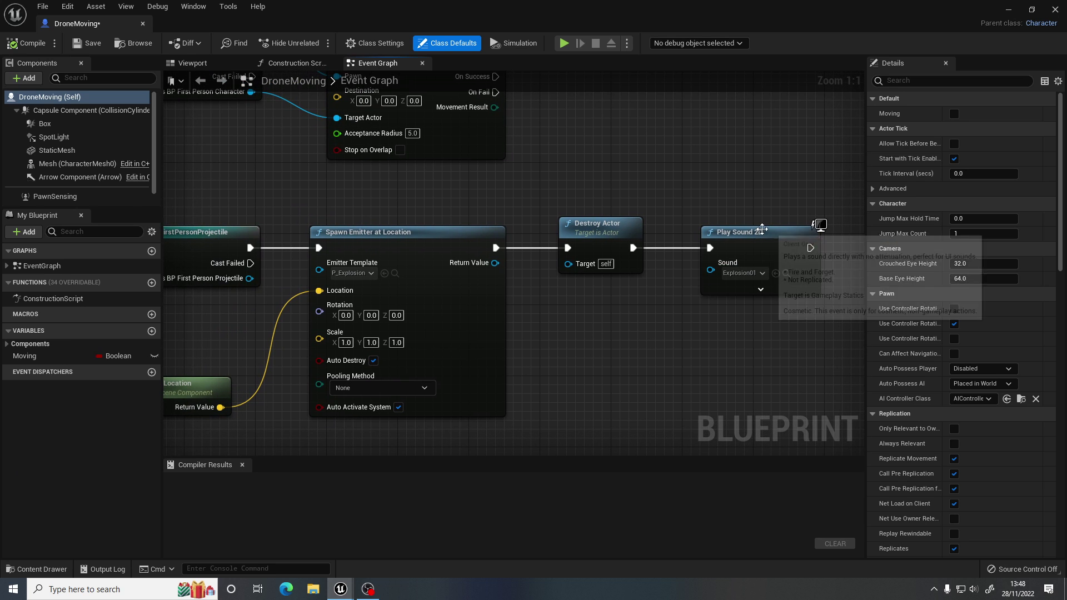
{"action": "left_click", "coordinate": [762, 229]}
{"action": "right_click_drag", "start_coordinate": [762, 229], "coordinate": [580, 233]}
{"action": "left_click_drag", "start_coordinate": [587, 230], "coordinate": [593, 201]}
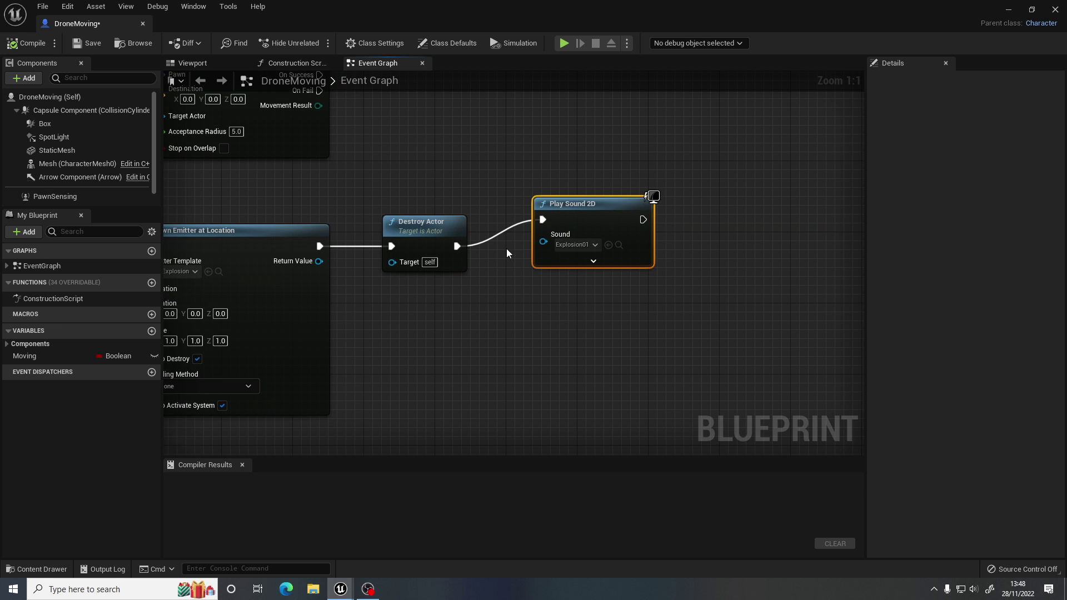
- Compile the DroneMoving blueprint and close it to return to the level
{"action": "left_click", "coordinate": [25, 43]}
{"action": "left_click", "coordinate": [142, 24]}
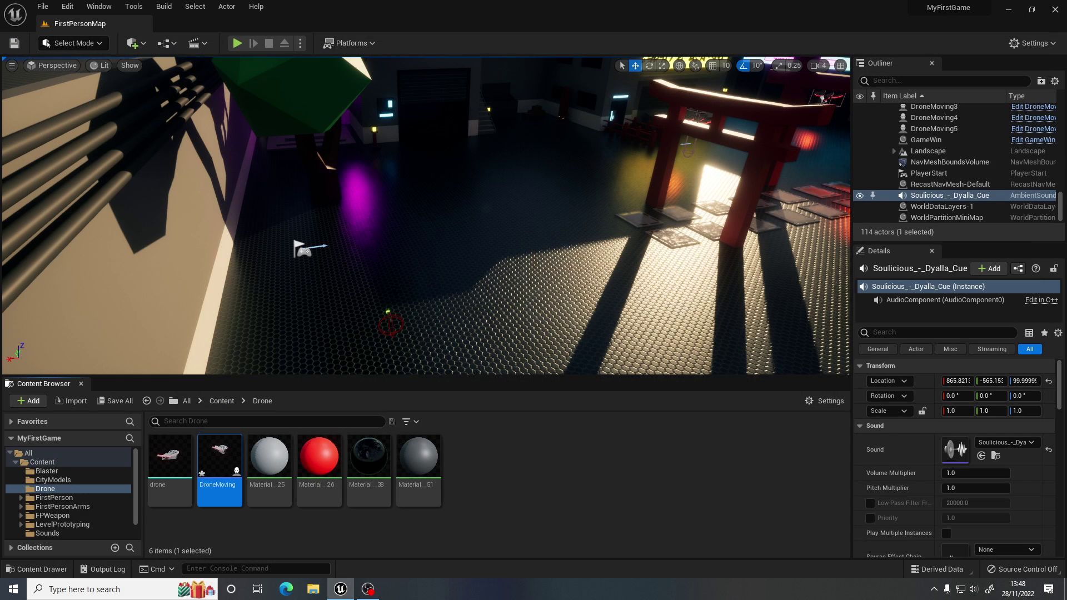
- Show the contents of the Sounds folder and delete the placed Soulicious_-_Dyalla_Cue sound from the level
{"action": "right_click_drag", "start_coordinate": [344, 267], "coordinate": [381, 250]}
{"action": "scroll", "coordinate": [62, 501], "scroll_direction": "down", "scroll_amount": 1}
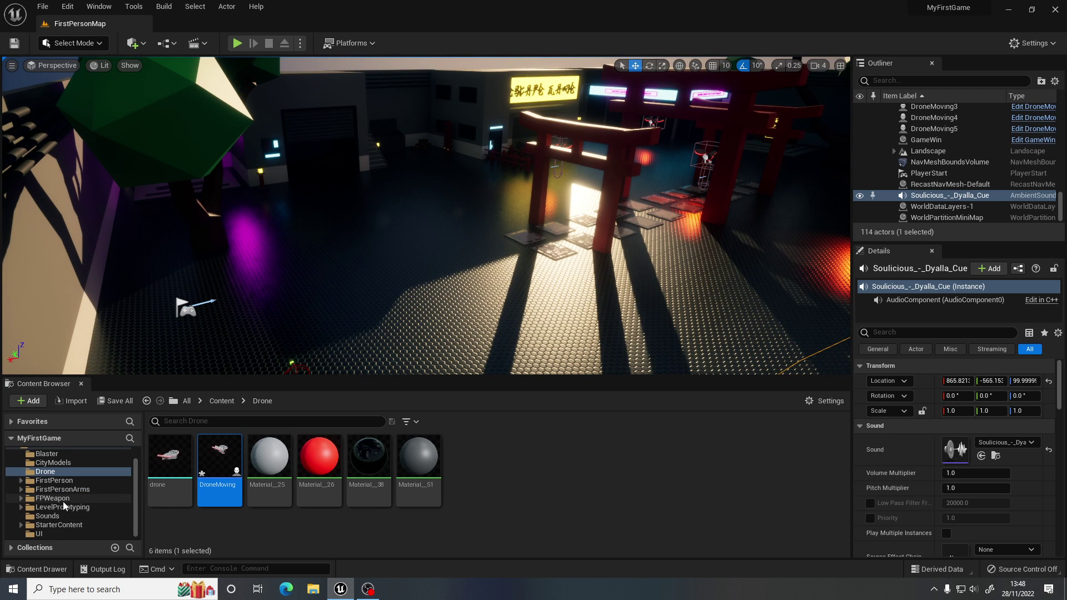
{"action": "left_click", "coordinate": [50, 515]}
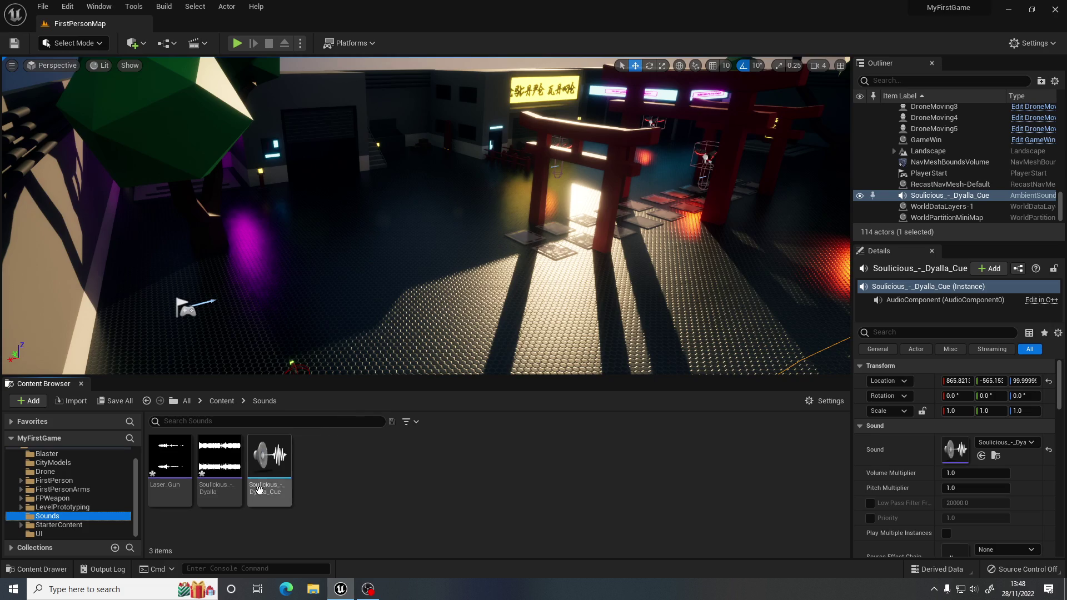
{"action": "right_click_drag", "start_coordinate": [401, 278], "coordinate": [554, 312]}
{"action": "key", "text": "Escape"}
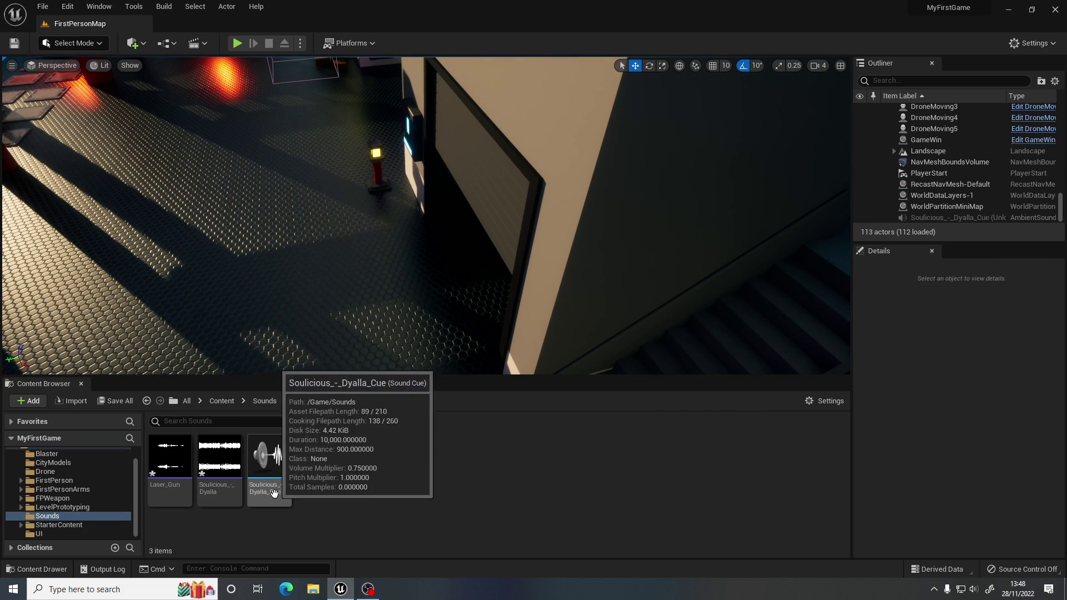
- Disable Enable Volume Attenuation in the Soulicious_-_Dyalla_Cue sound cue and close its editor
{"action": "double_click", "coordinate": [271, 462]}
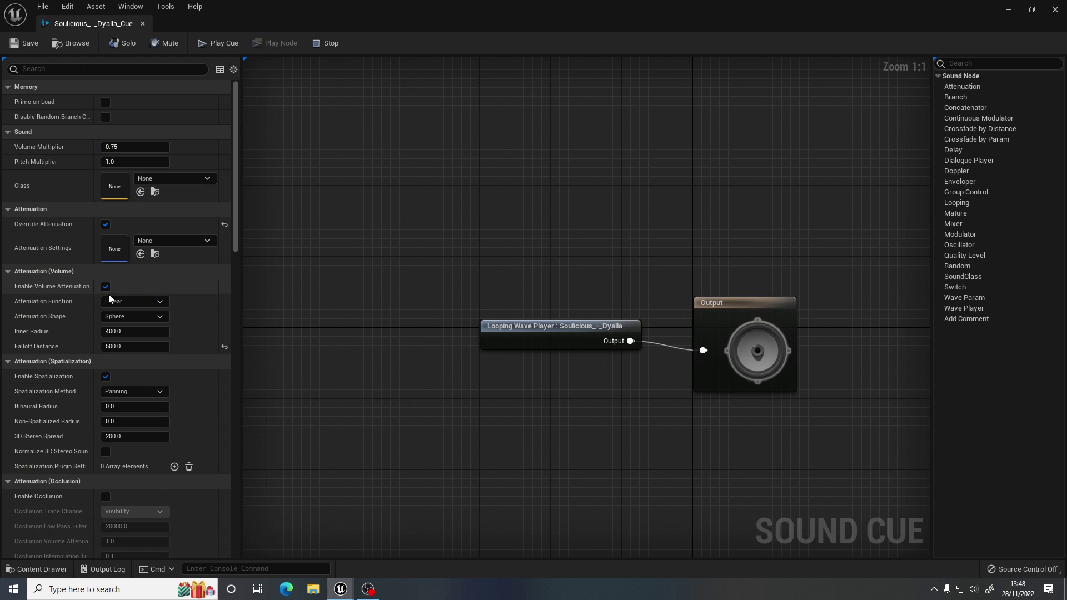
{"action": "left_click", "coordinate": [105, 287]}
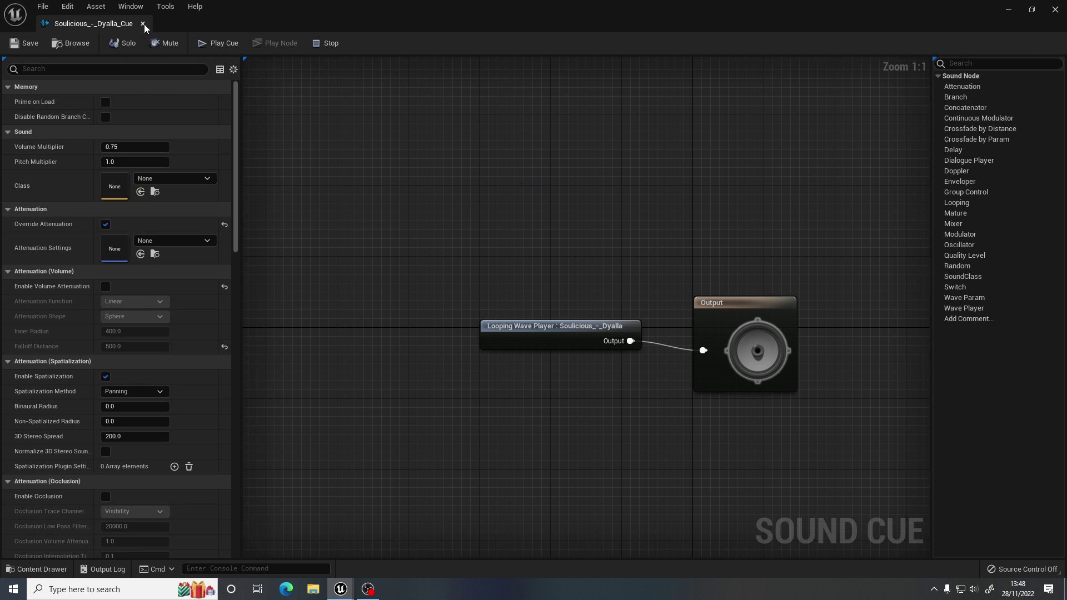
{"action": "left_click", "coordinate": [143, 23]}
- Place the Soulicious_-_Dyalla_Cue sound cue in the level on the open floor near the player start
{"action": "right_click_drag", "start_coordinate": [472, 261], "coordinate": [425, 239]}
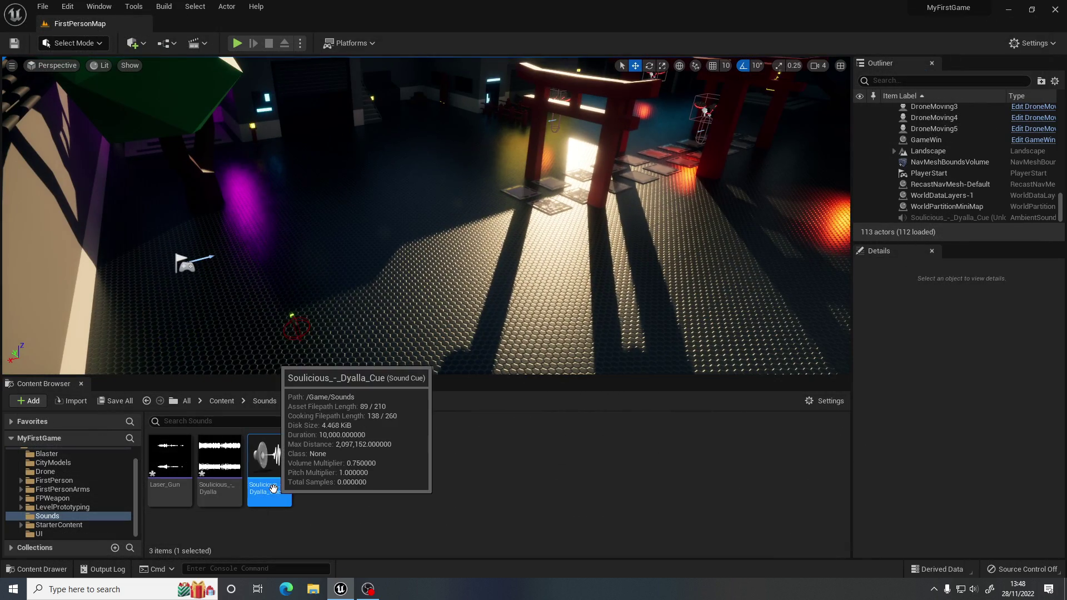
{"action": "left_click_drag", "start_coordinate": [404, 223], "coordinate": [404, 224]}
{"action": "right_click_drag", "start_coordinate": [420, 260], "coordinate": [666, 244]}
{"action": "key", "text": "w"}
{"action": "right_click_drag", "start_coordinate": [425, 222], "coordinate": [600, 187]}
{"action": "right_click_drag", "start_coordinate": [384, 223], "coordinate": [383, 222]}
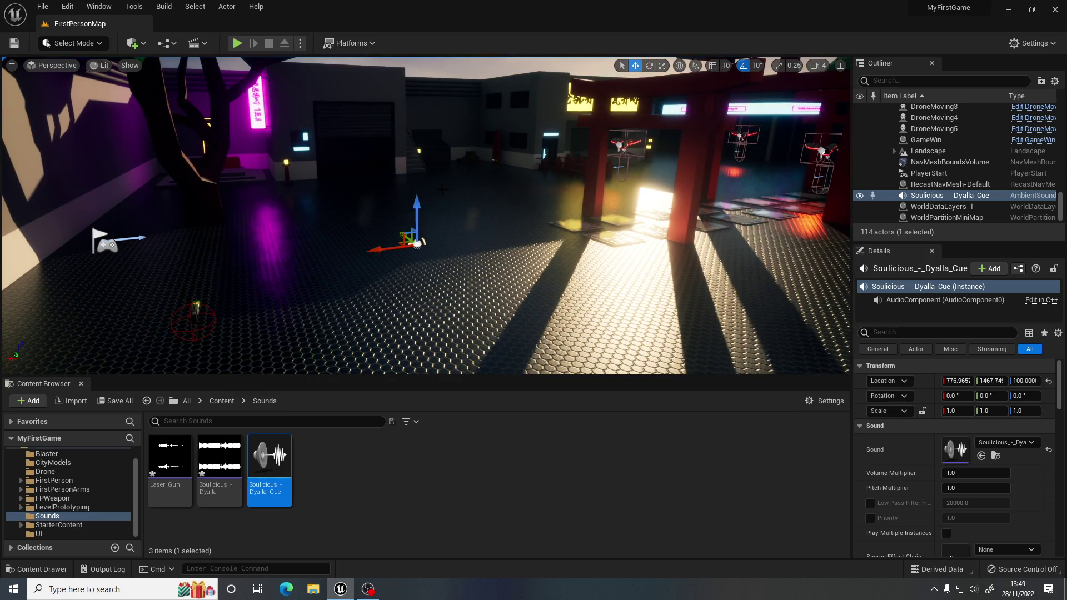
{"action": "right_click_drag", "start_coordinate": [442, 189], "coordinate": [442, 190]}
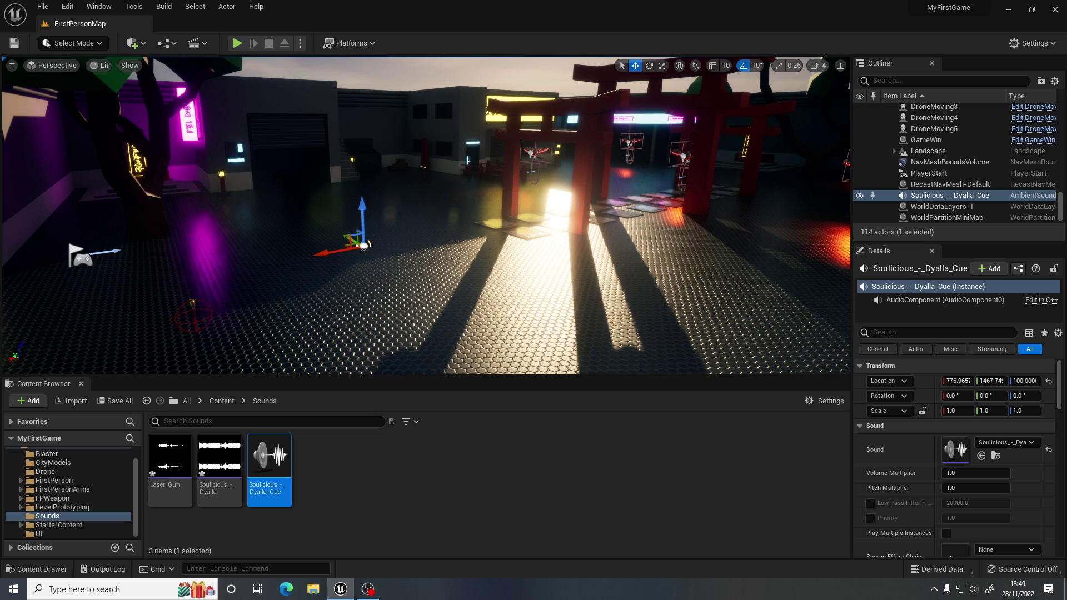
{"action": "right_click_drag", "start_coordinate": [443, 190], "coordinate": [442, 189]}
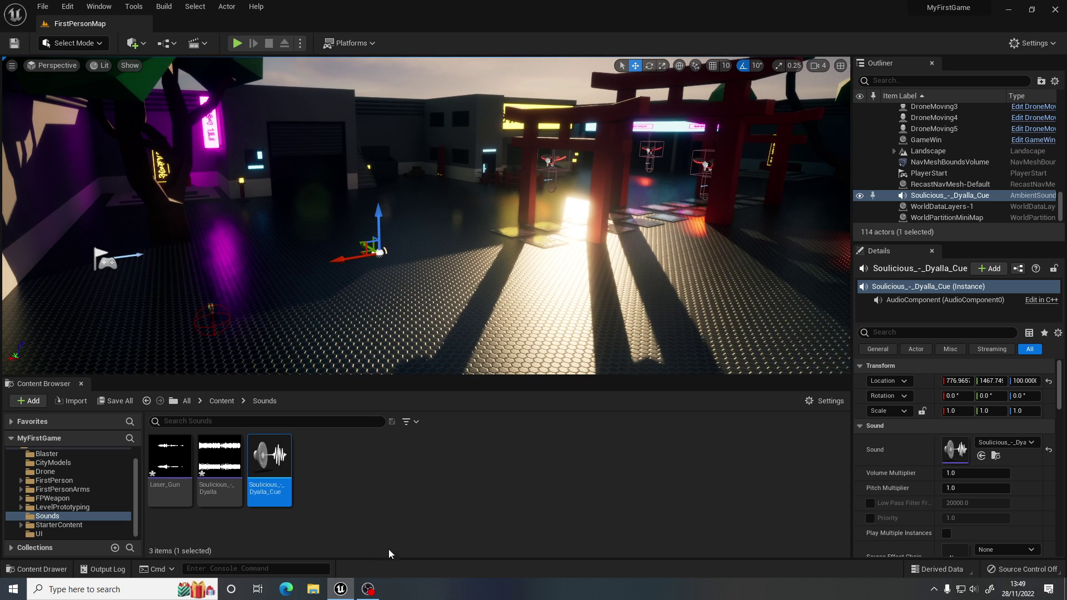